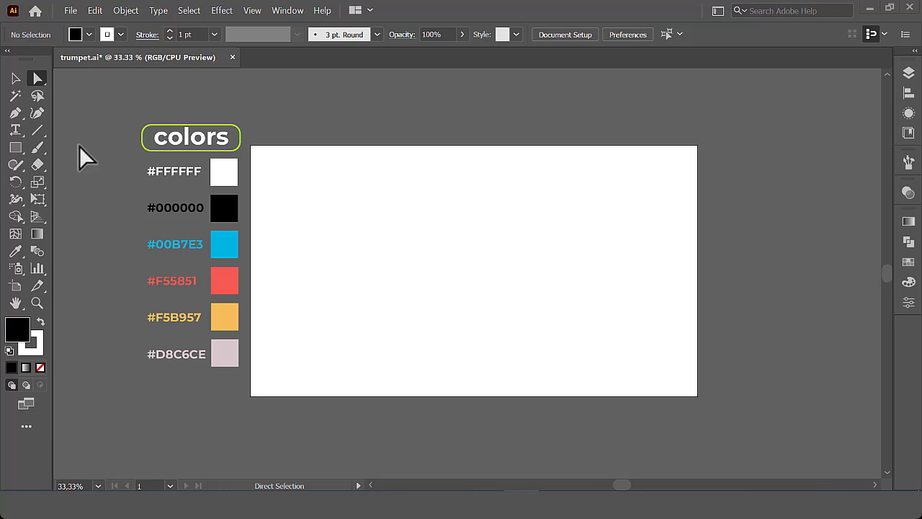
Step: Draw a tall narrow rectangle, fully round its corners, and fill it yellow #F5B957
left_click(15, 148)
left_click_drag(487, 178, 516, 366)
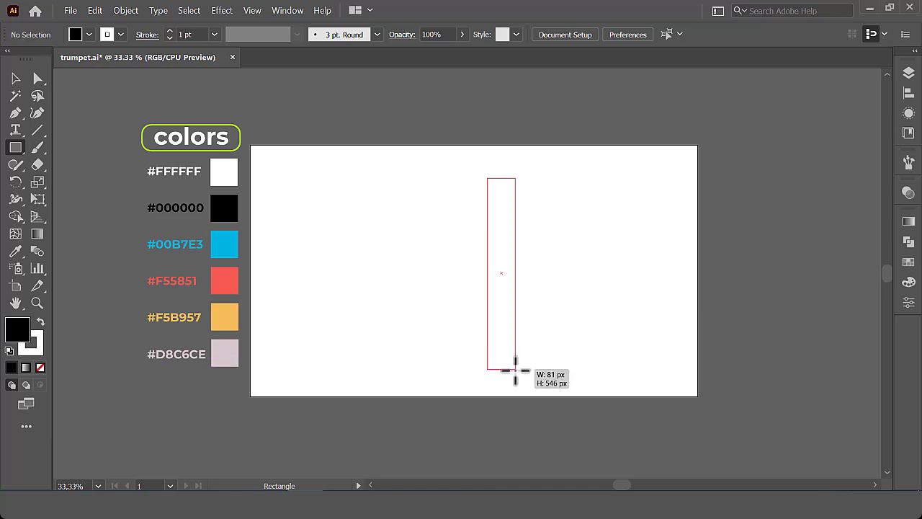
left_click_drag(516, 366, 513, 370)
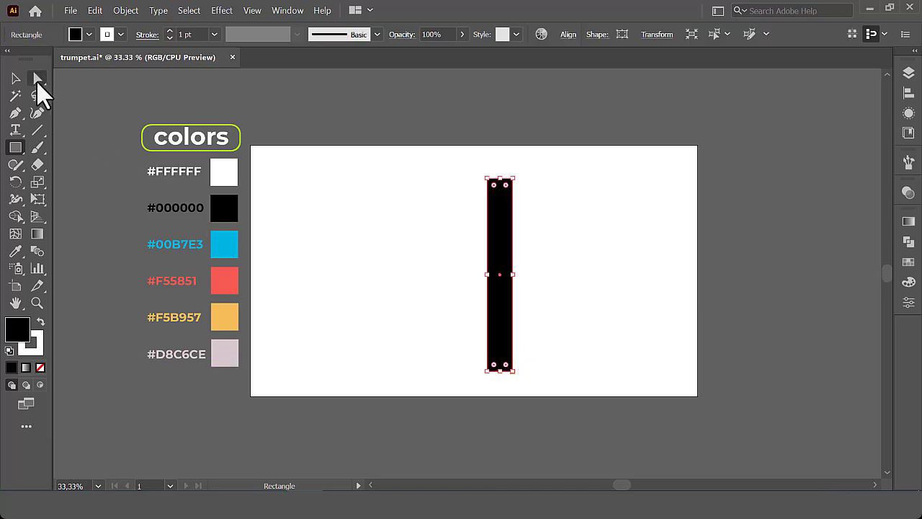
left_click(38, 78)
left_click_drag(505, 184, 498, 197)
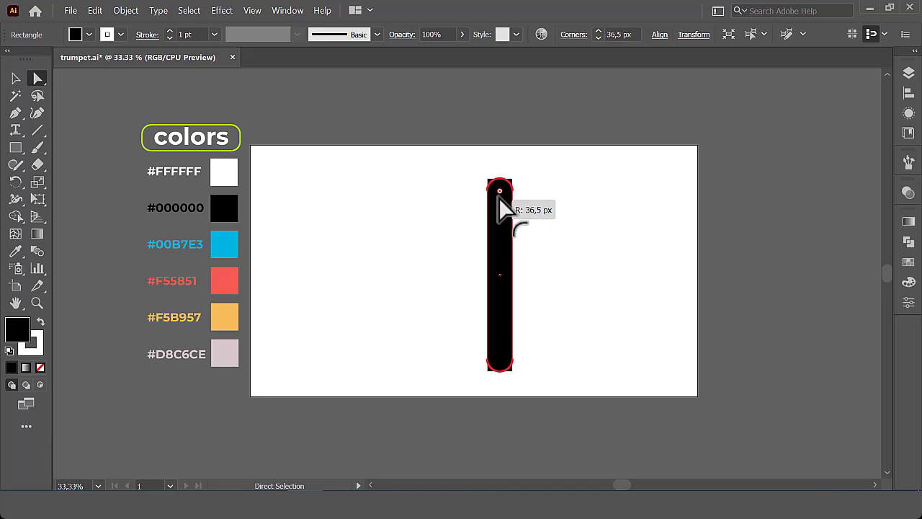
left_click(14, 246)
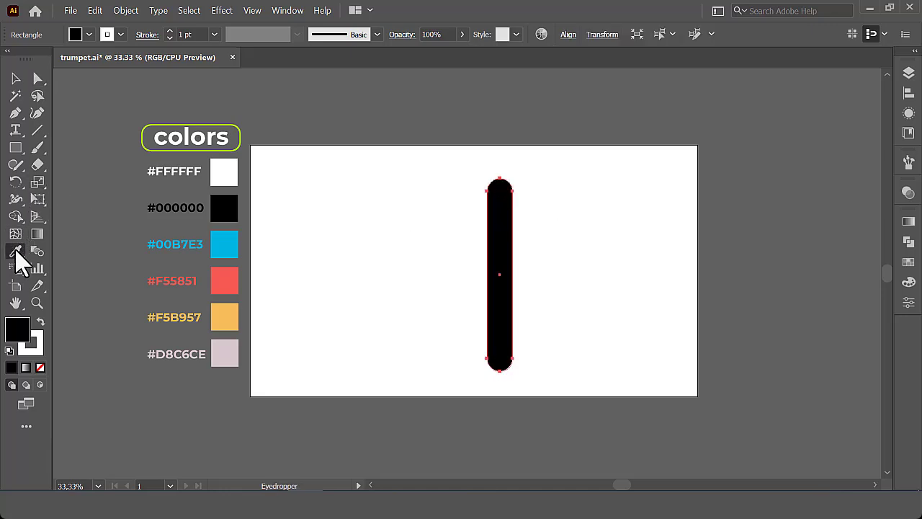
left_click(228, 309)
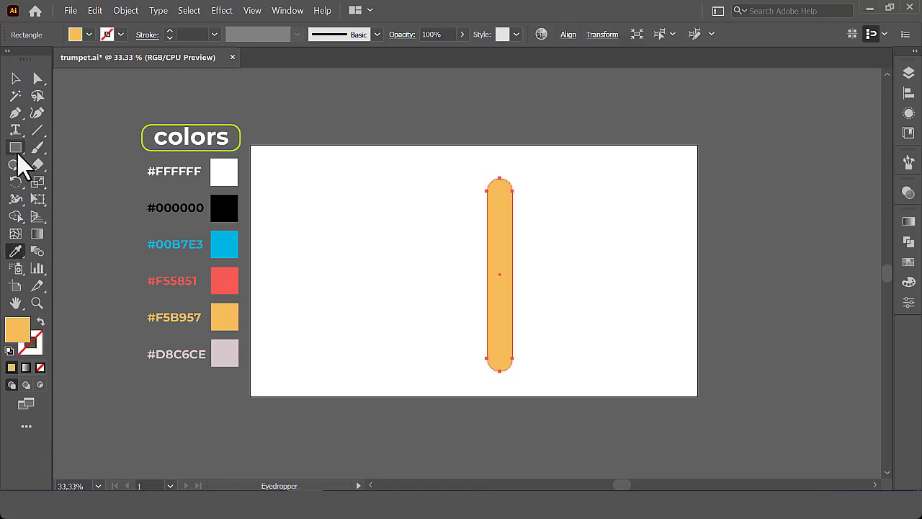
Step: Draw a circle over the middle of the bar and fill it red #F55851
left_click_drag(15, 147, 74, 193)
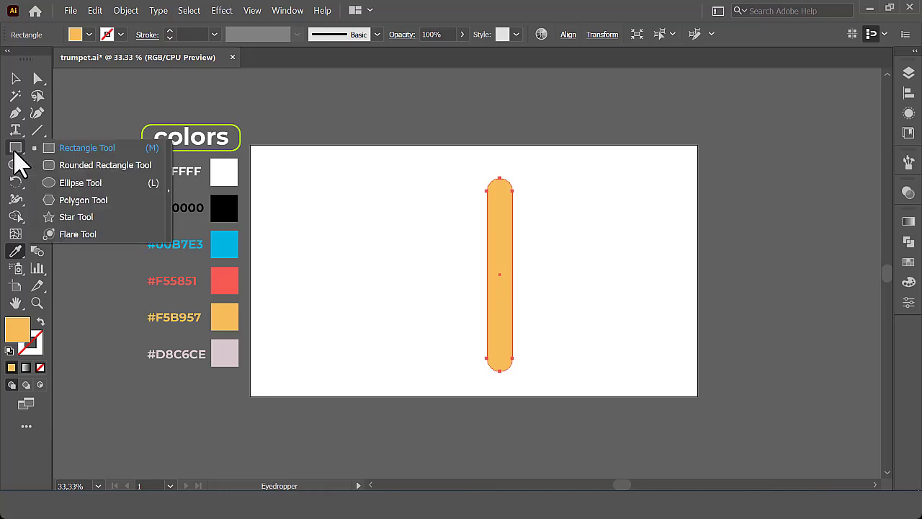
left_click(73, 185)
left_click_drag(532, 271, 578, 244)
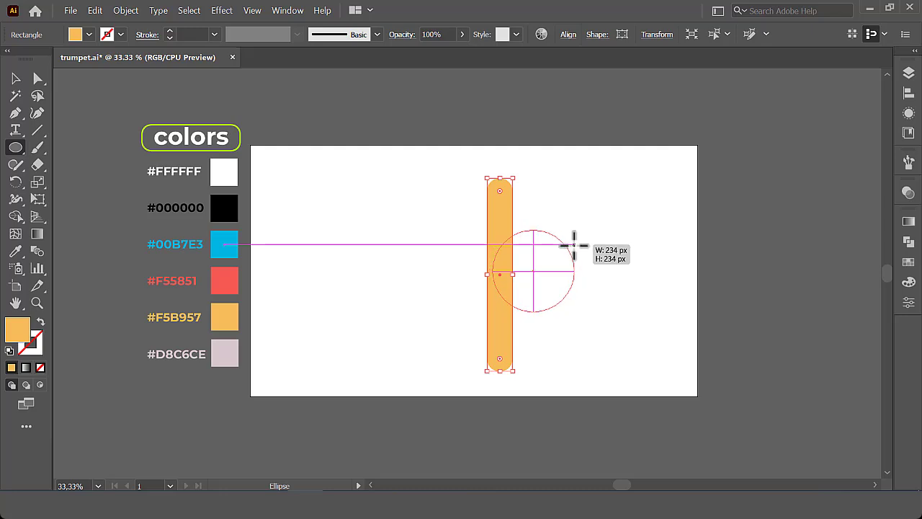
left_click_drag(577, 244, 570, 235)
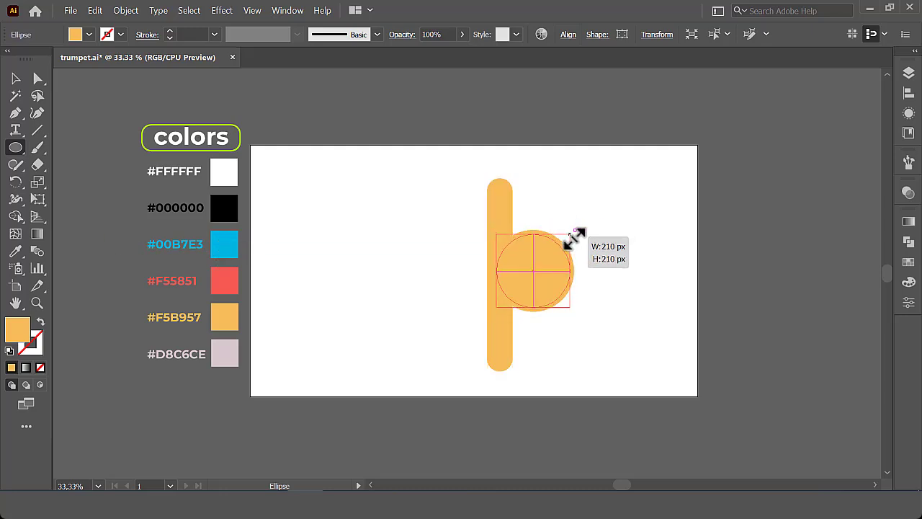
left_click(15, 251)
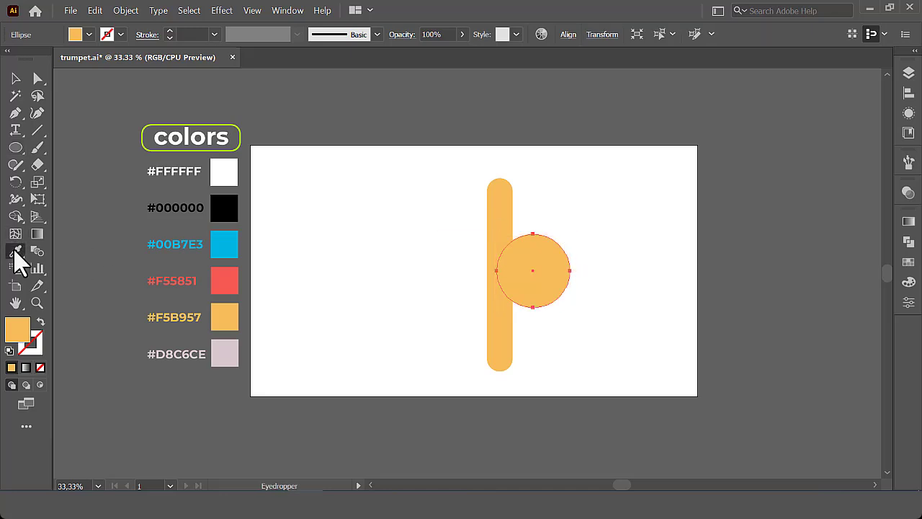
left_click(236, 277)
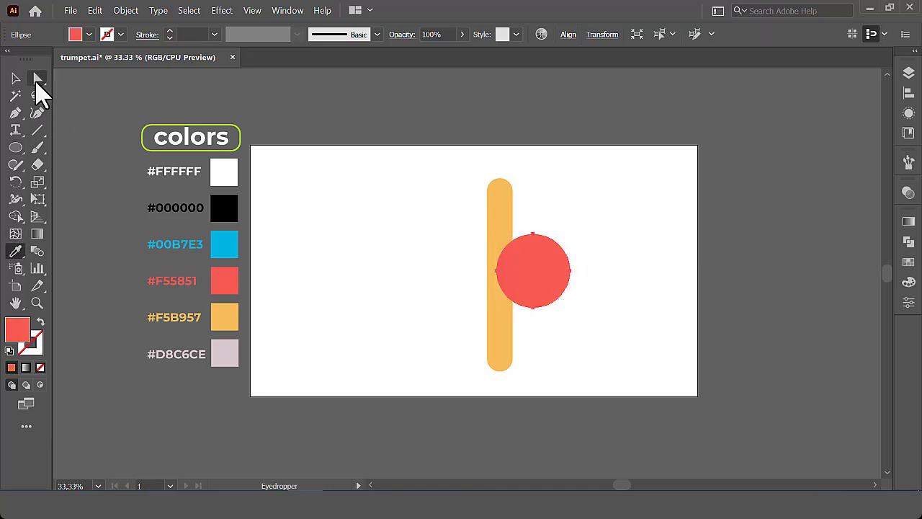
Step: Delete the circle's left anchor to make a half-circle and move it against the bar
left_click(36, 81)
left_click_drag(498, 273, 497, 273)
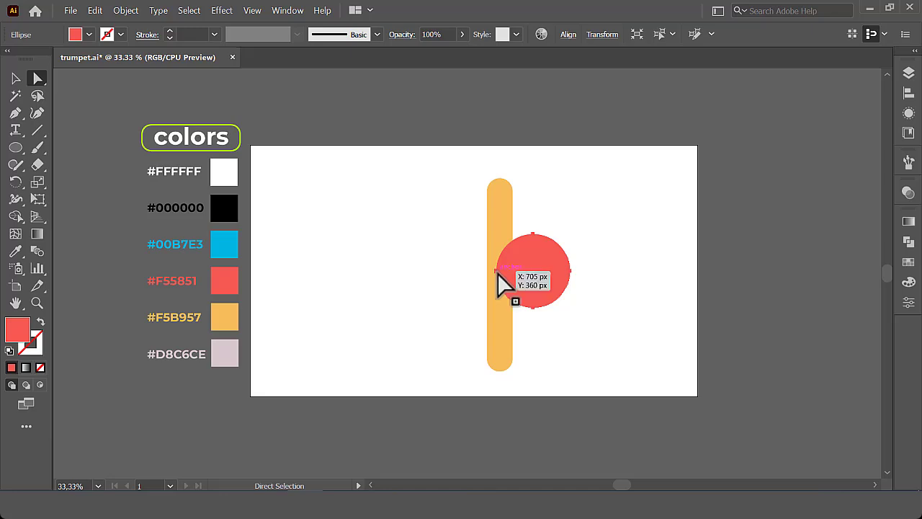
key("Delete")
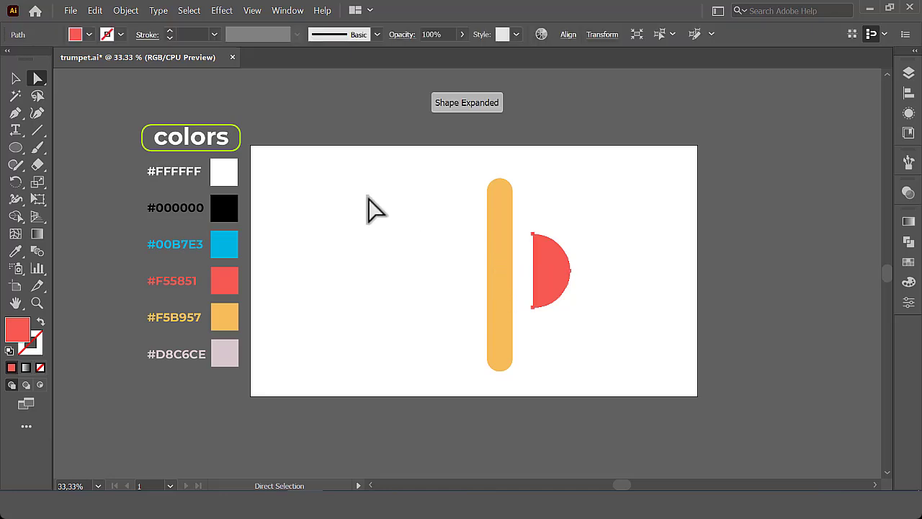
left_click(16, 78)
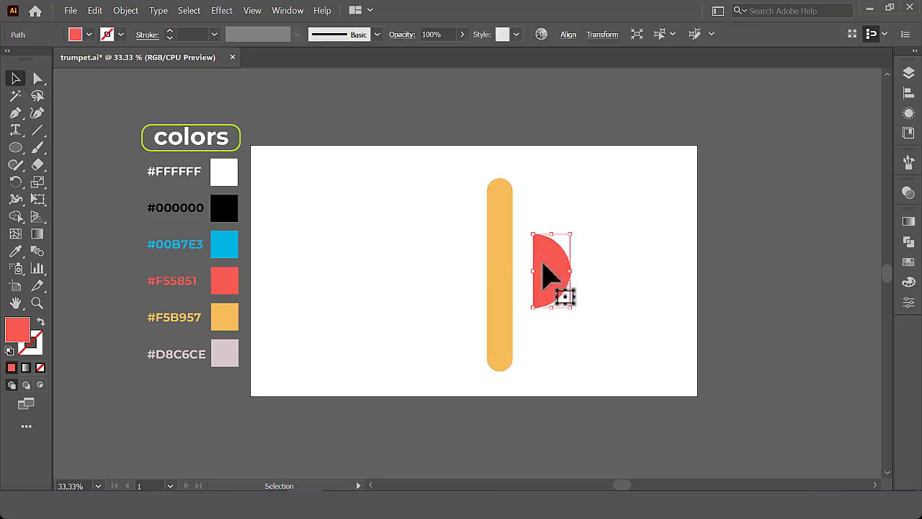
left_click_drag(542, 272, 525, 273)
Step: Pen-draw the horn's upper half from the bar's top-left, flaring left and closing back at the bar
left_click(399, 227)
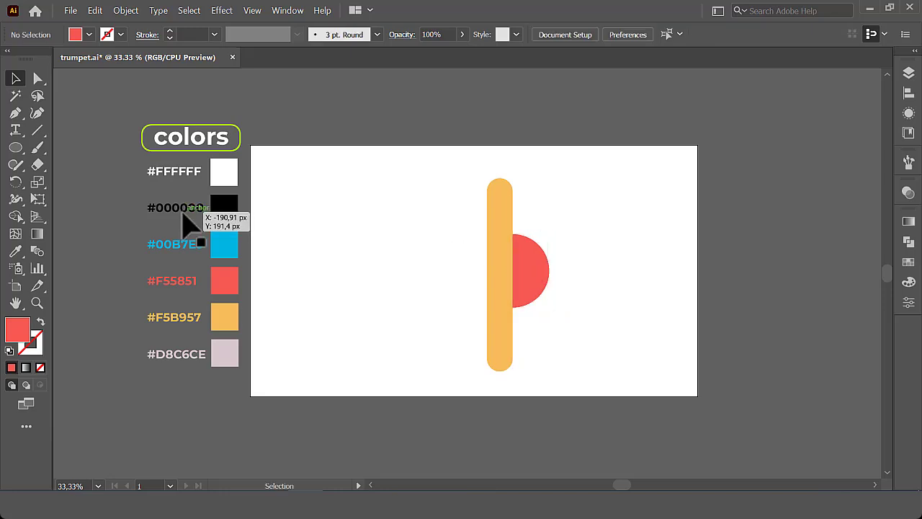
left_click(16, 113)
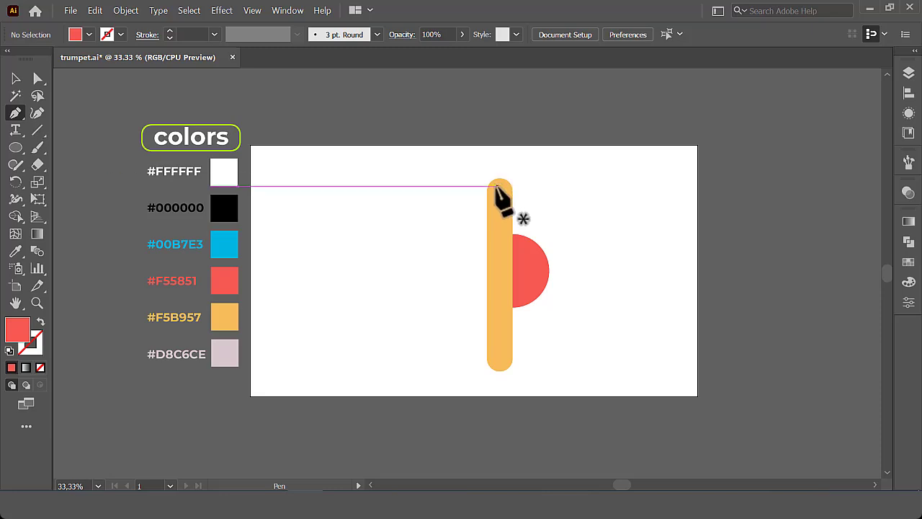
left_click(487, 198)
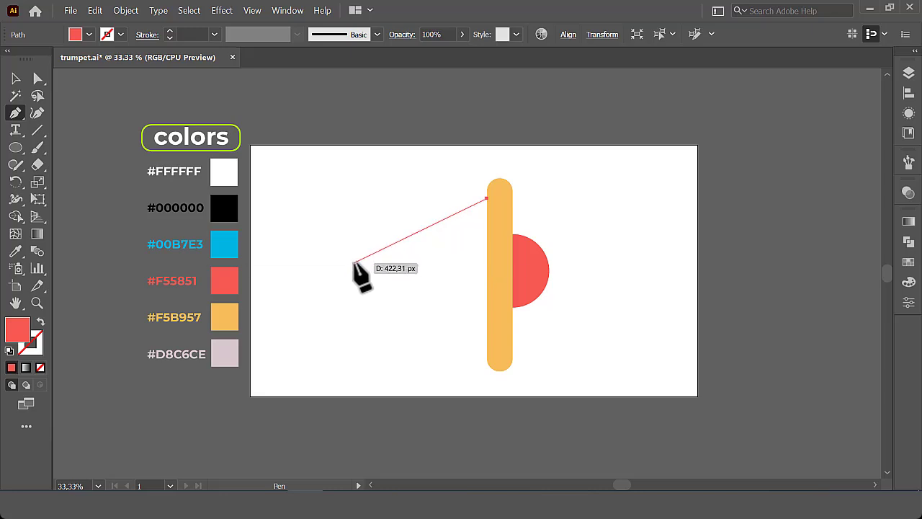
left_click_drag(353, 262, 278, 270)
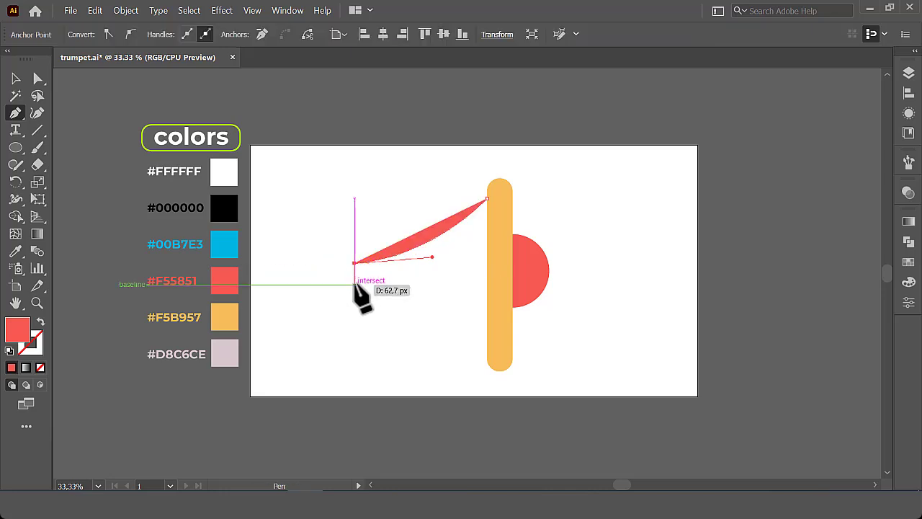
left_click(354, 284)
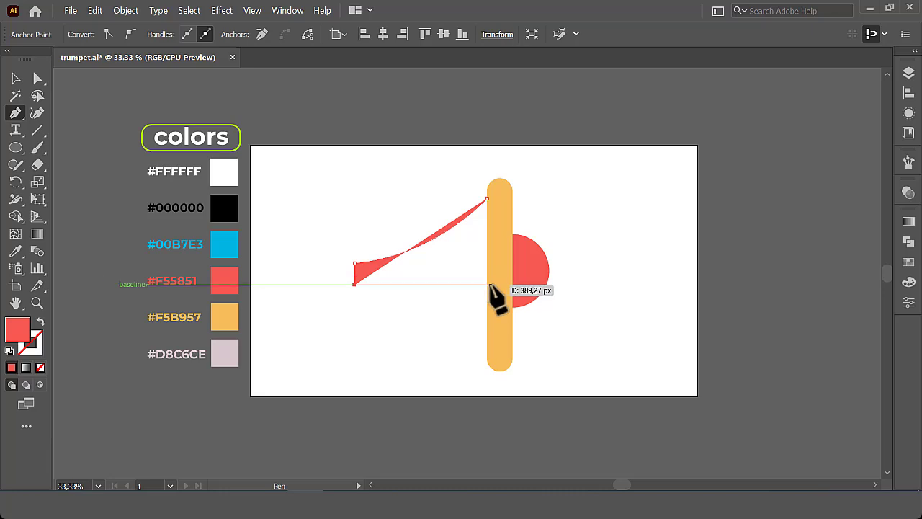
left_click(488, 285)
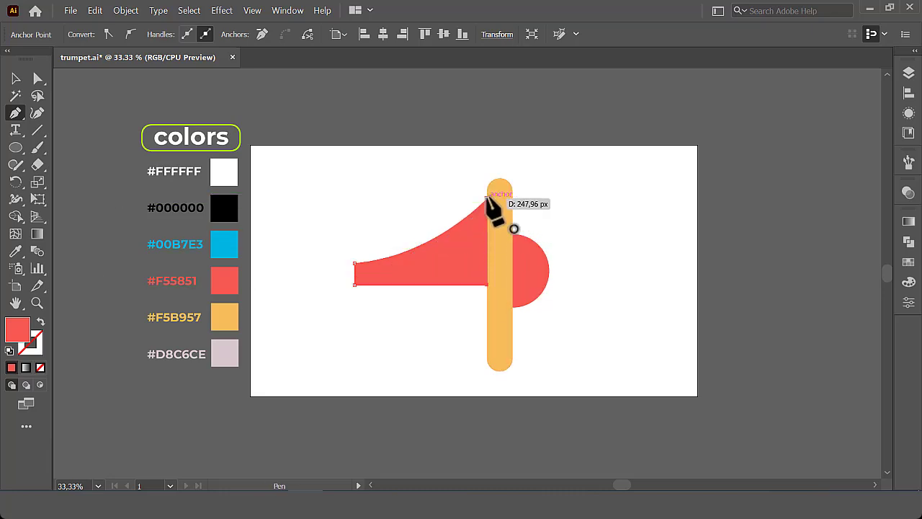
left_click(487, 198)
left_click(16, 78)
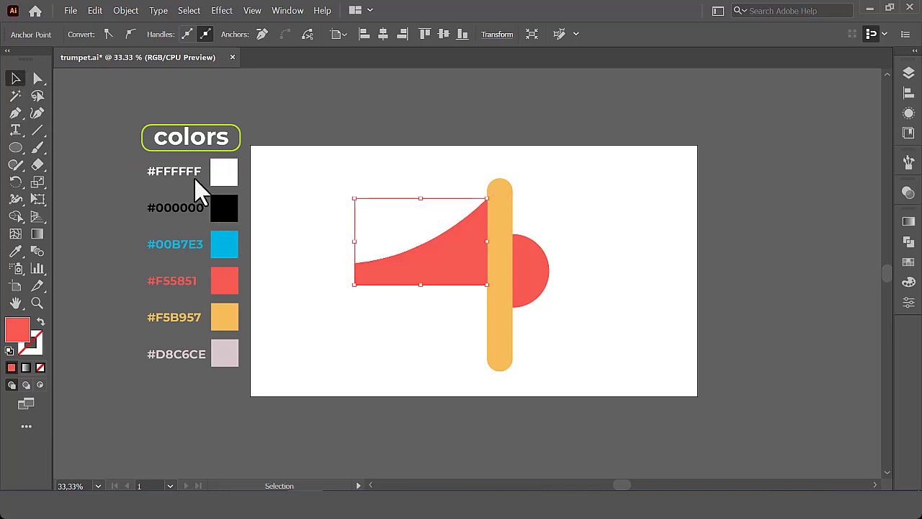
Step: Reflect a copy of the horn upside down and move it down as the lower half
right_click(432, 271)
mouse_move(473, 407)
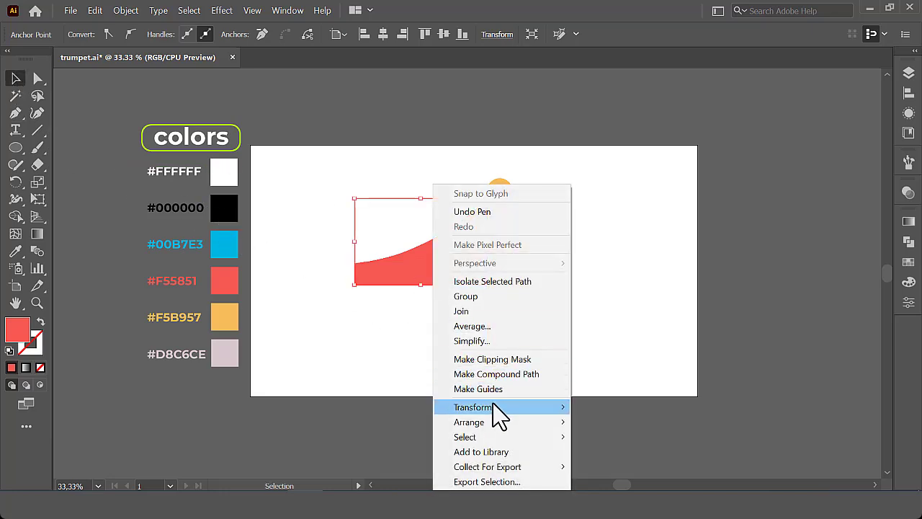
left_click(619, 342)
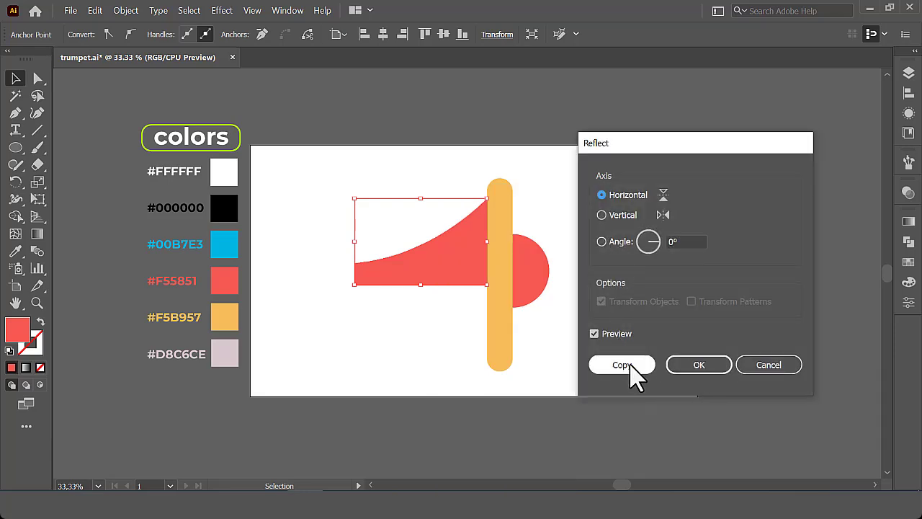
left_click(765, 366)
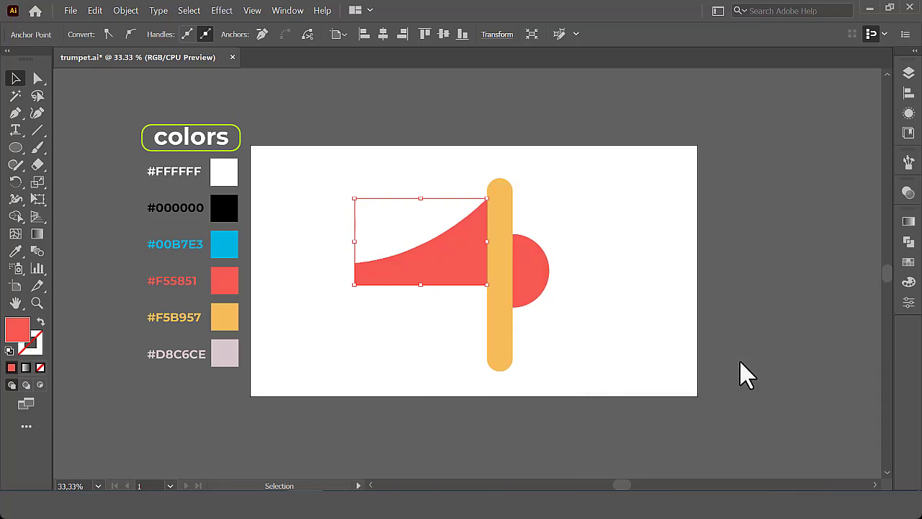
left_click(615, 352)
left_click(439, 282)
right_click(443, 284)
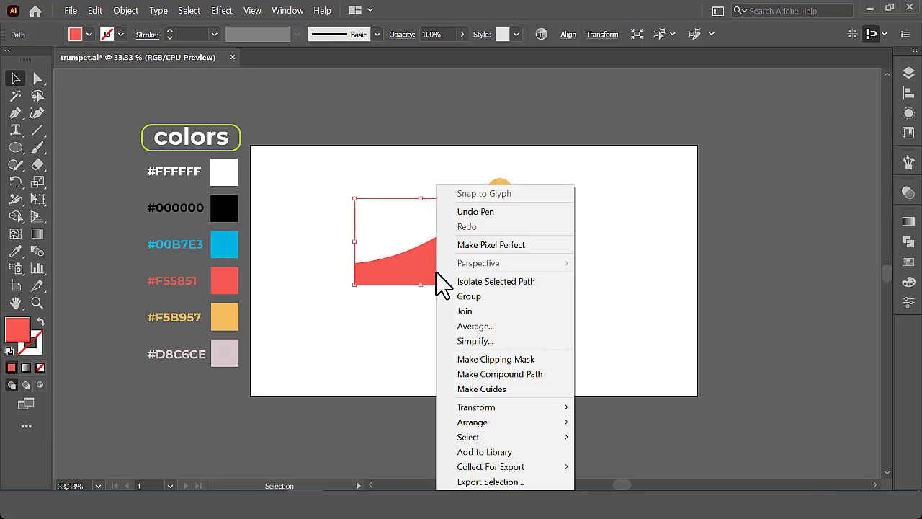
left_click(619, 341)
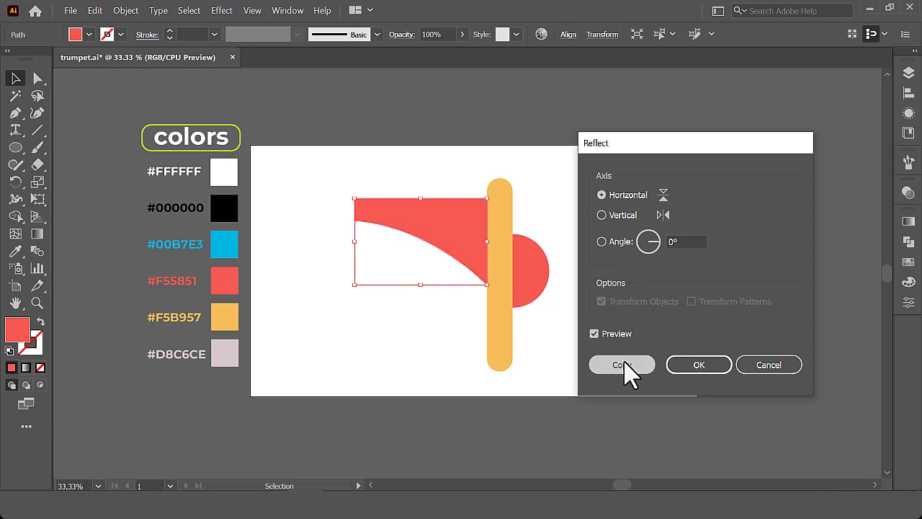
left_click(624, 364)
left_click_drag(445, 232, 448, 297)
Step: Unite the two horn halves into a single shape
left_click_drag(360, 245, 411, 353)
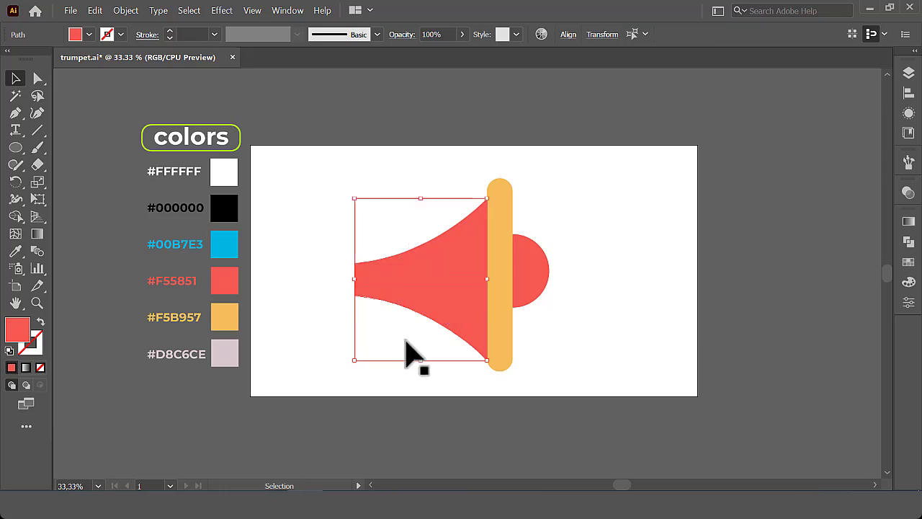
left_click(906, 243)
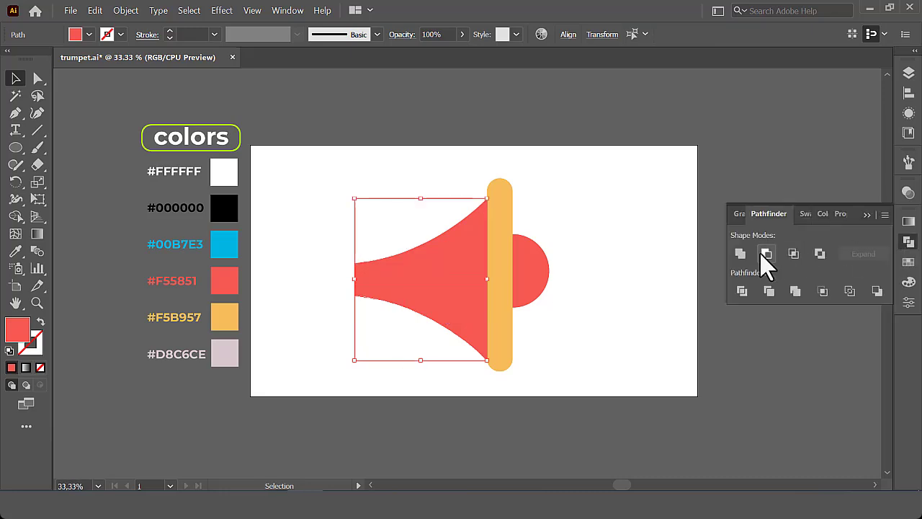
left_click(739, 253)
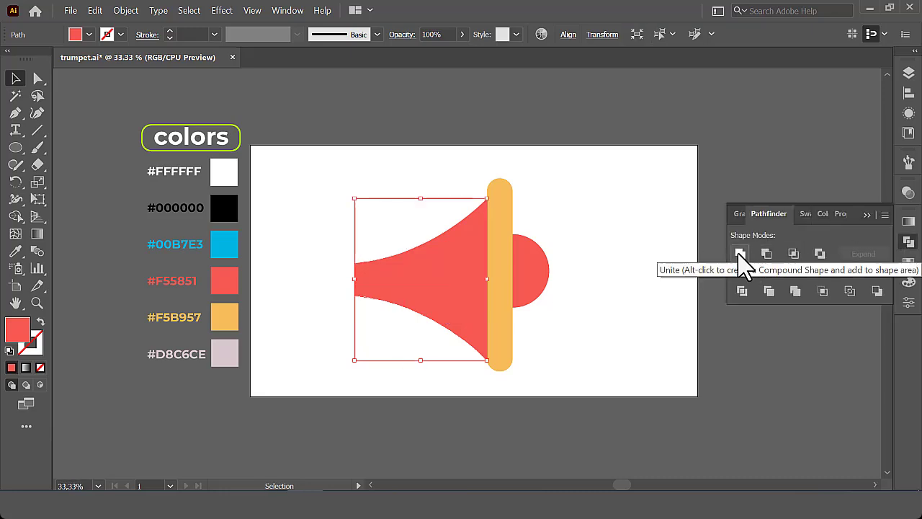
Step: Vertically centre the horn, bar and half-circle, then shift them slightly right
left_click(514, 263, "shift")
left_click(569, 35)
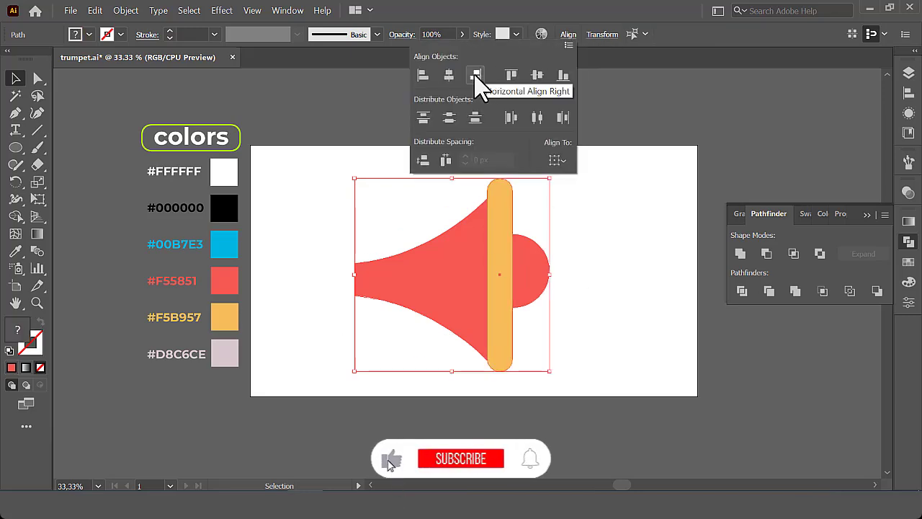
left_click(537, 75)
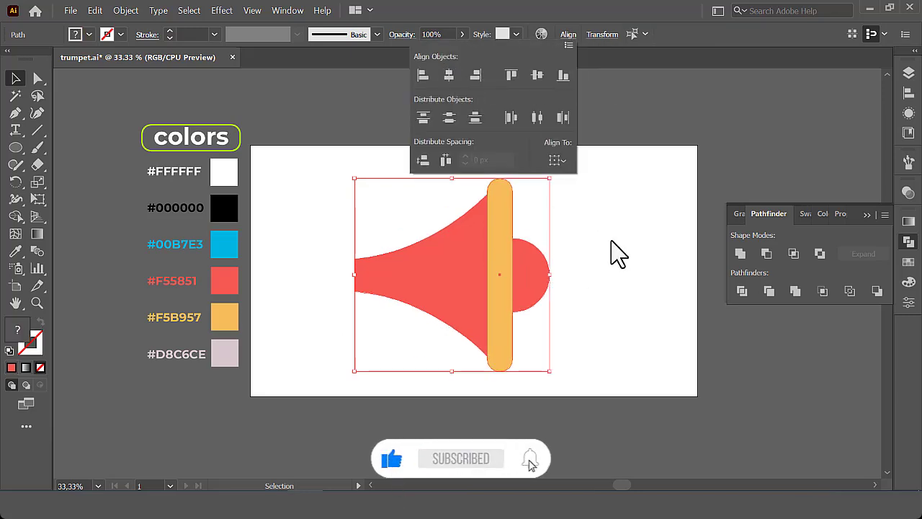
left_click_drag(494, 268, 561, 271)
left_click(632, 281)
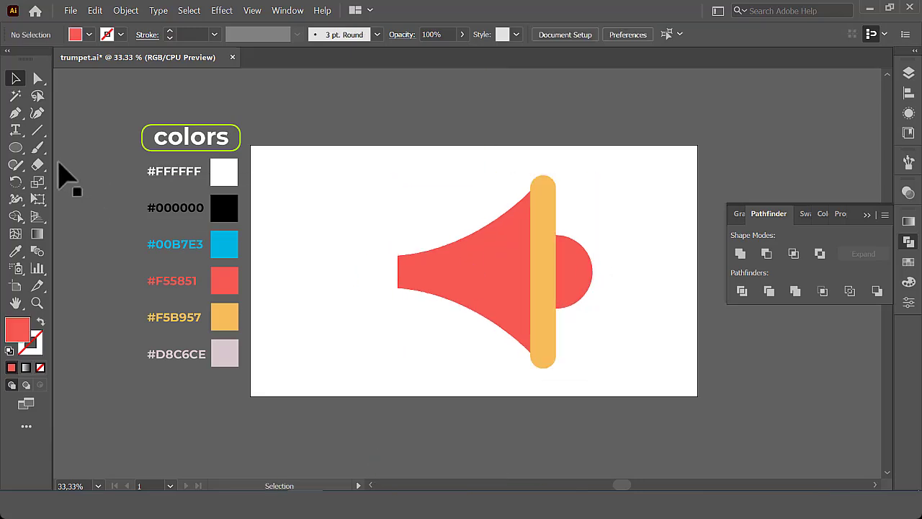
left_click(20, 148)
Step: Draw a rectangle at the horn's narrow end, colour it blue #00B7E3, and round its corners
left_click(75, 148)
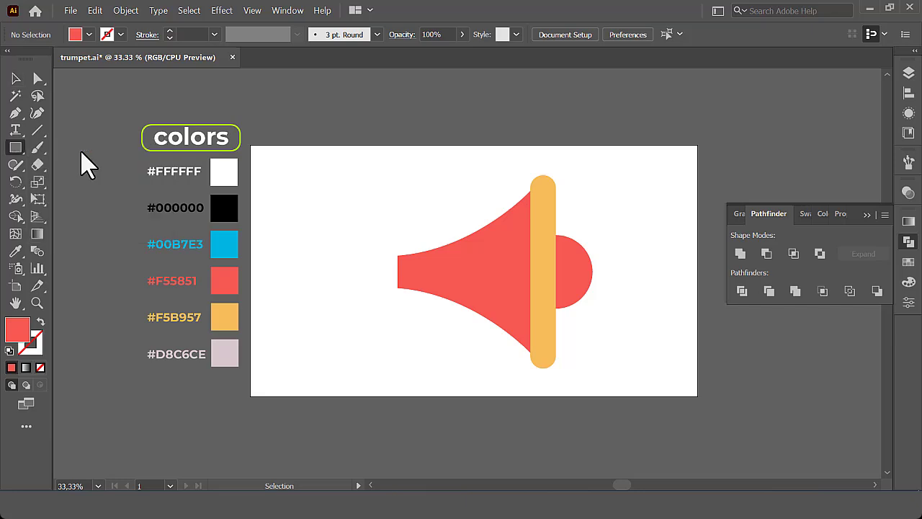
left_click_drag(373, 245, 407, 296)
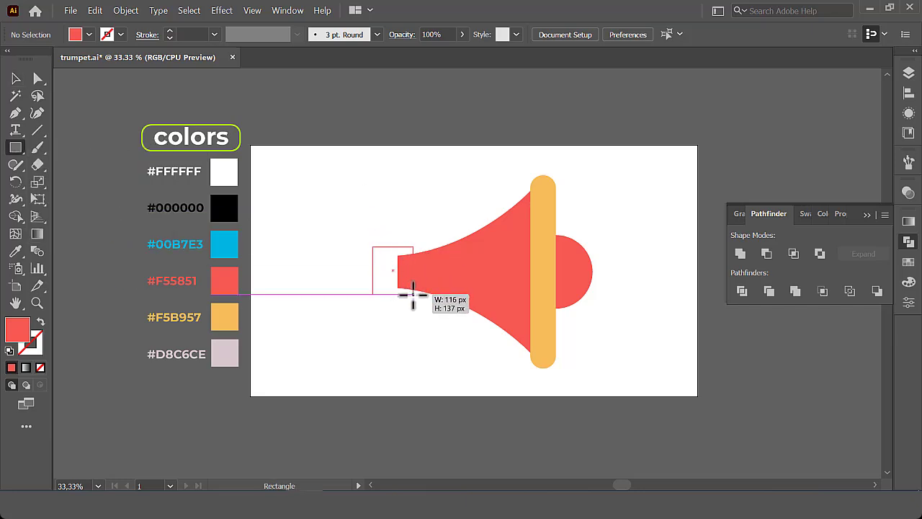
left_click_drag(407, 294, 414, 294)
left_click(16, 251)
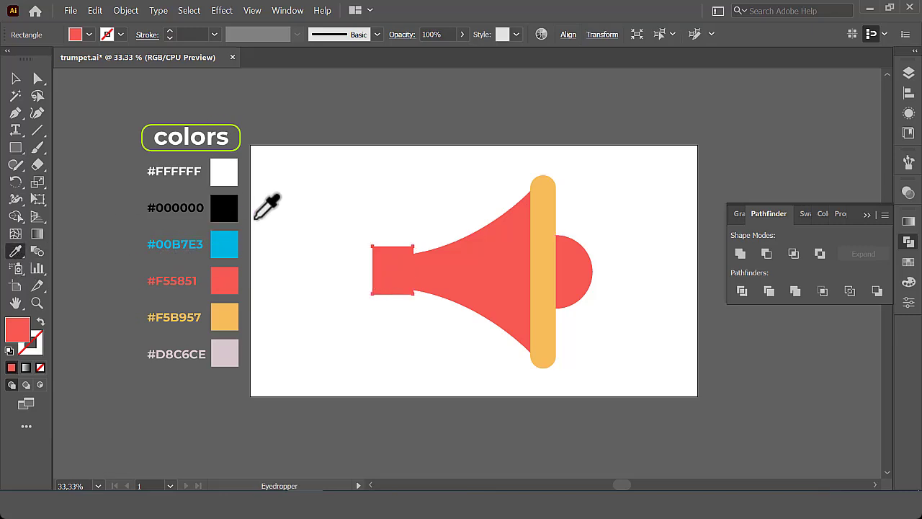
left_click(230, 238)
left_click(38, 78)
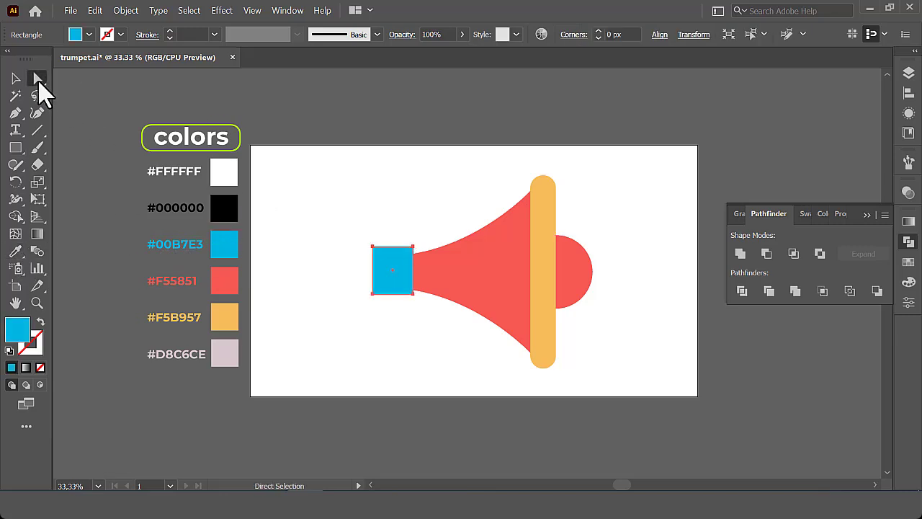
left_click_drag(408, 257, 401, 260)
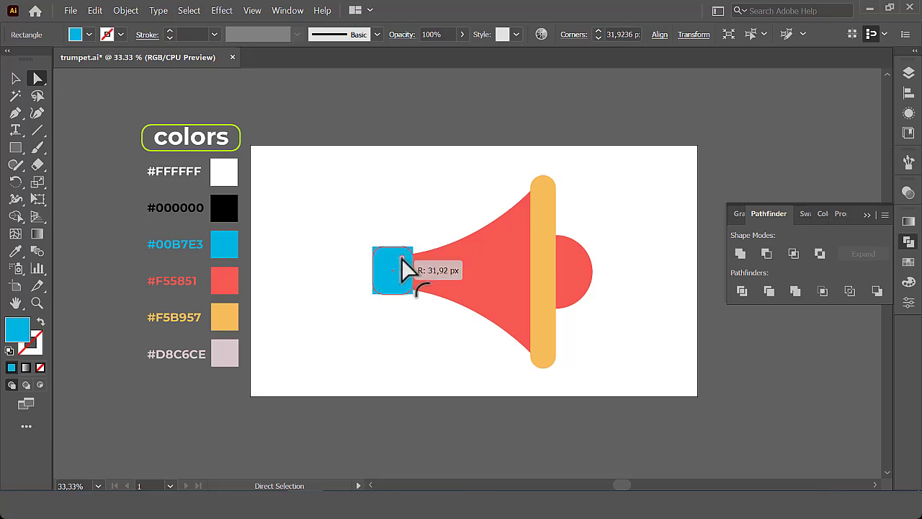
left_click(413, 339)
Step: Pen-draw a tapered blue grip hanging below the block with a curved inner edge
left_click(15, 113)
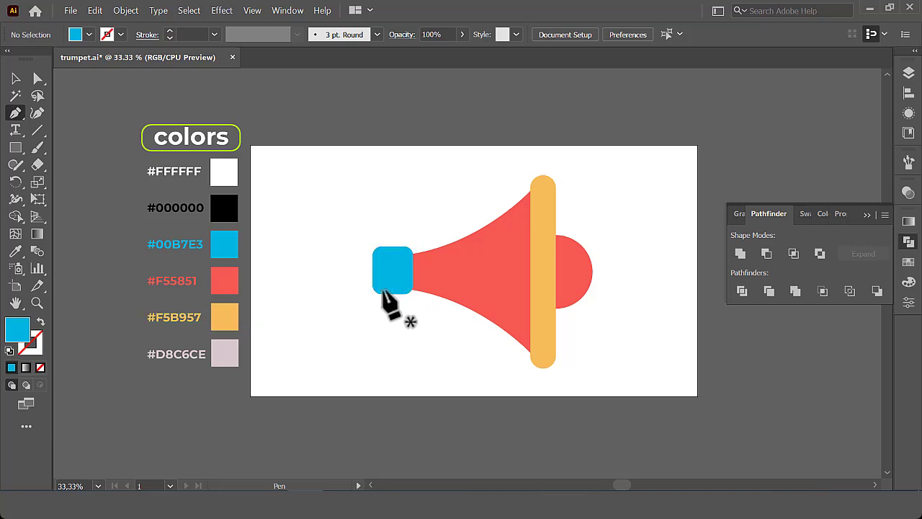
left_click(383, 291)
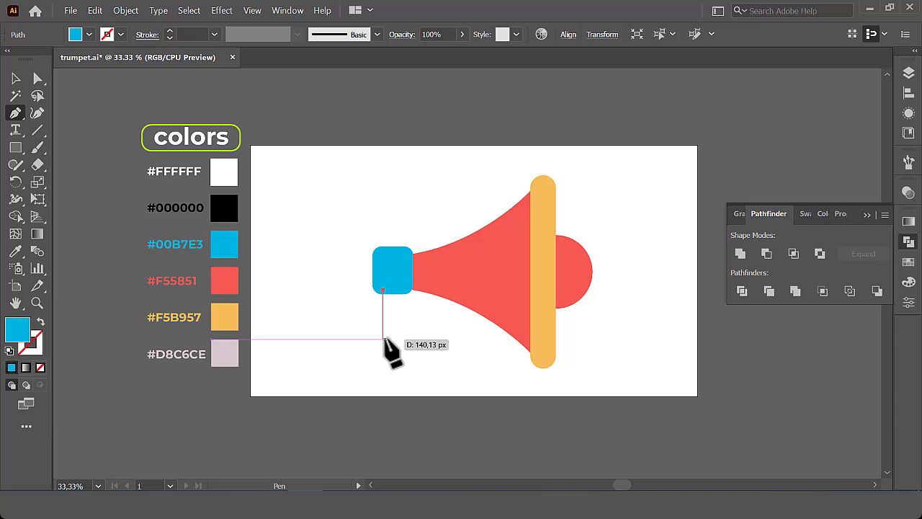
left_click(383, 338)
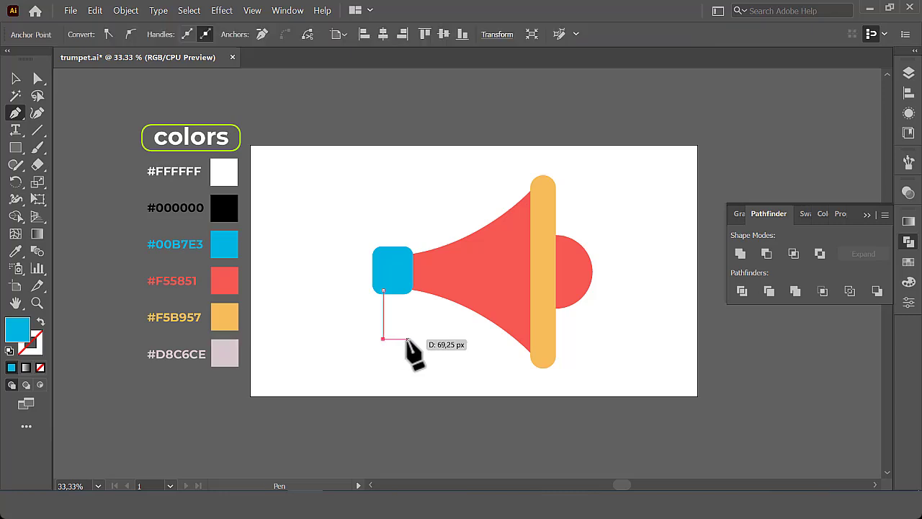
left_click(406, 338)
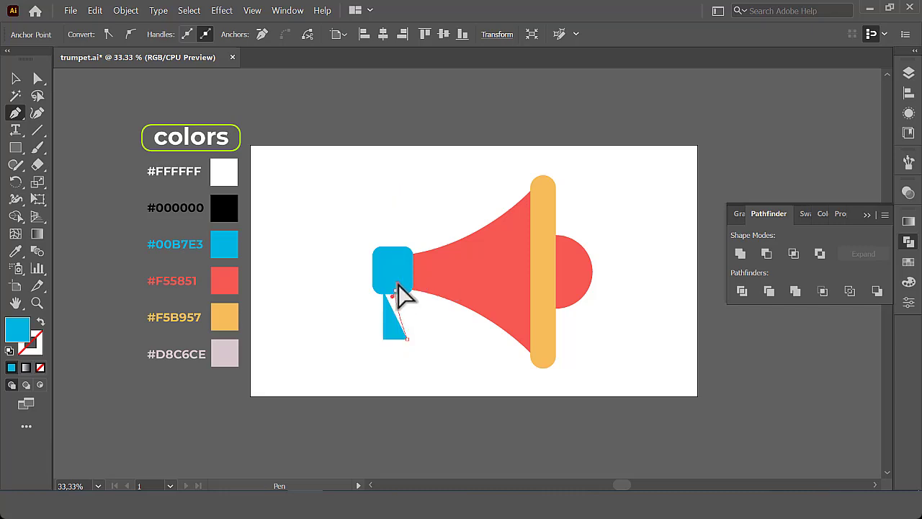
left_click_drag(401, 283, 393, 291)
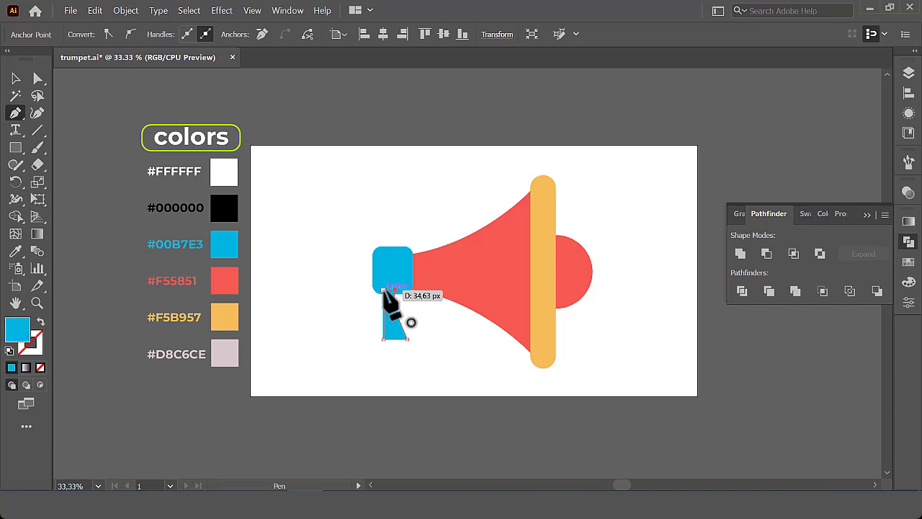
left_click(384, 289)
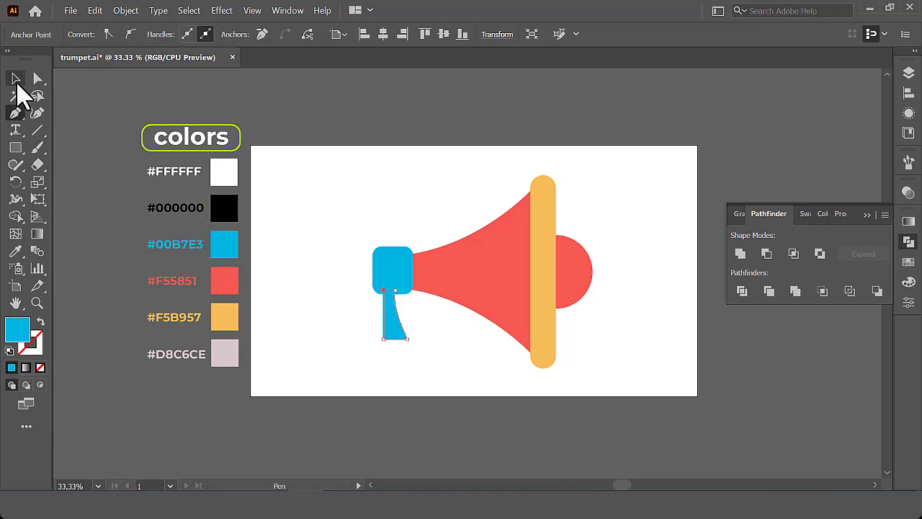
left_click(16, 79)
left_click(294, 329)
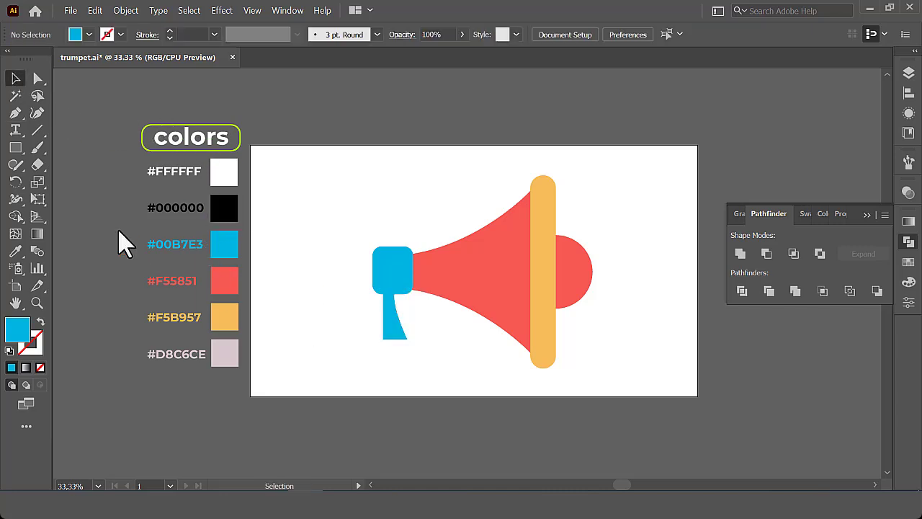
left_click(15, 147)
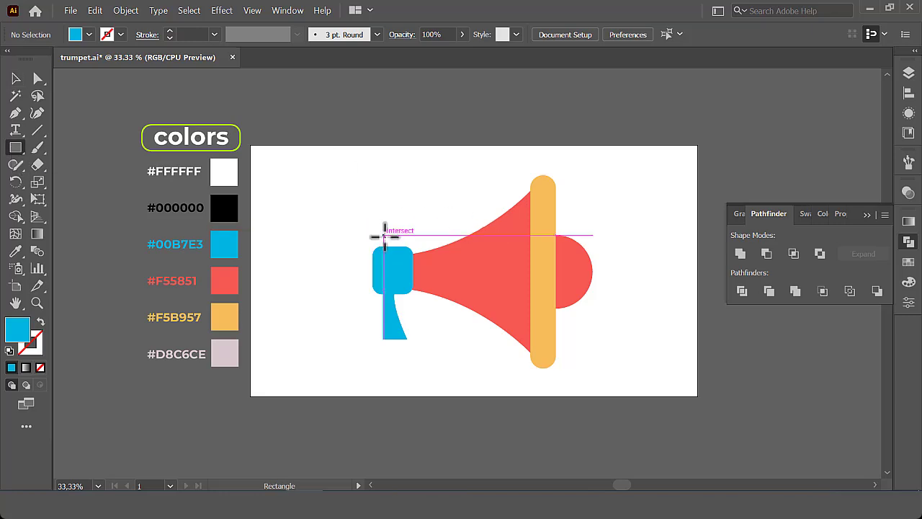
Step: Draw a small #D8C6CE rectangle with rounded top corners and lower it onto the blue block
left_click_drag(384, 233, 402, 245)
left_click(23, 252)
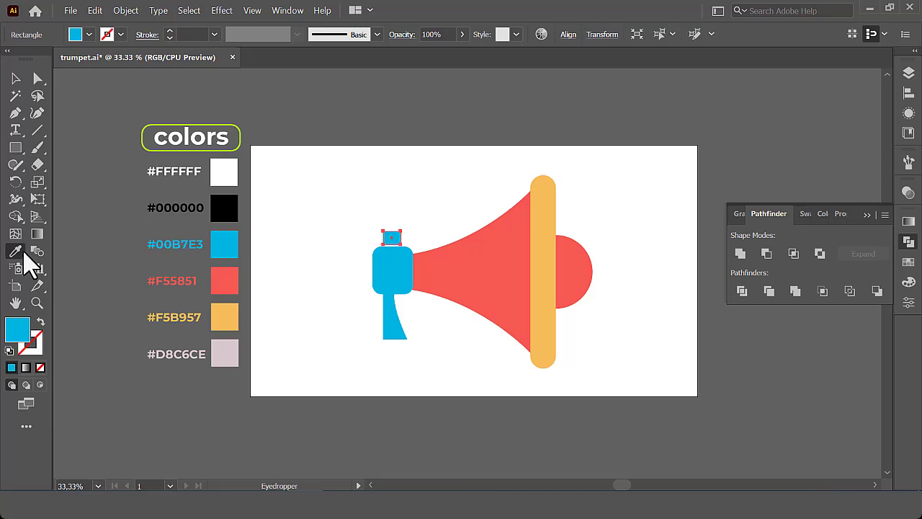
left_click(221, 353)
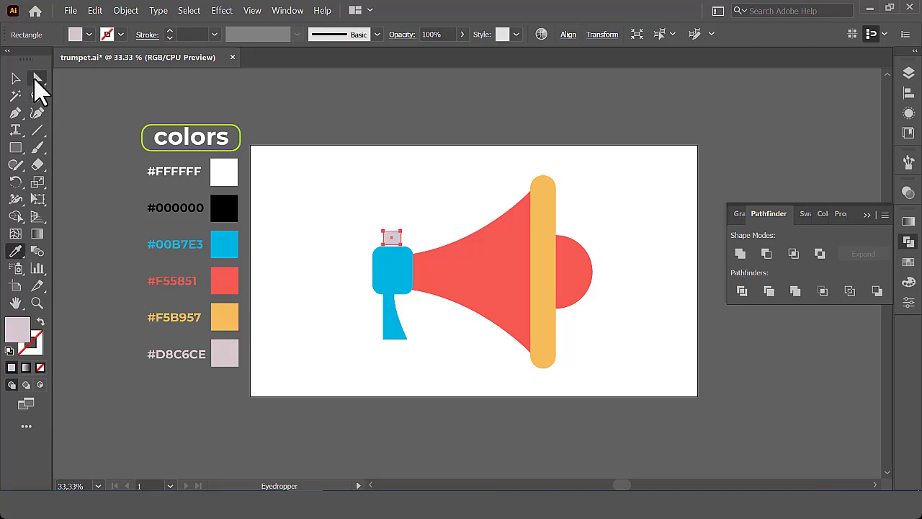
left_click(36, 78)
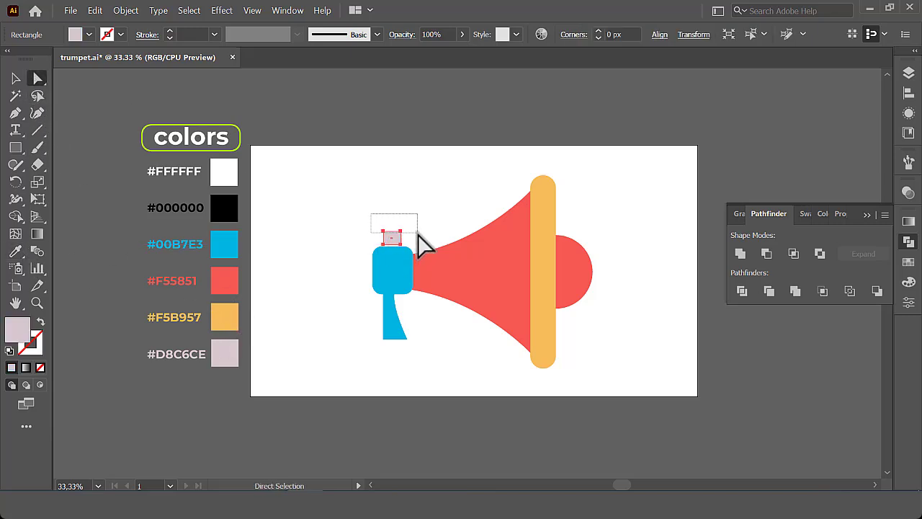
left_click_drag(418, 234, 376, 255)
left_click(16, 79)
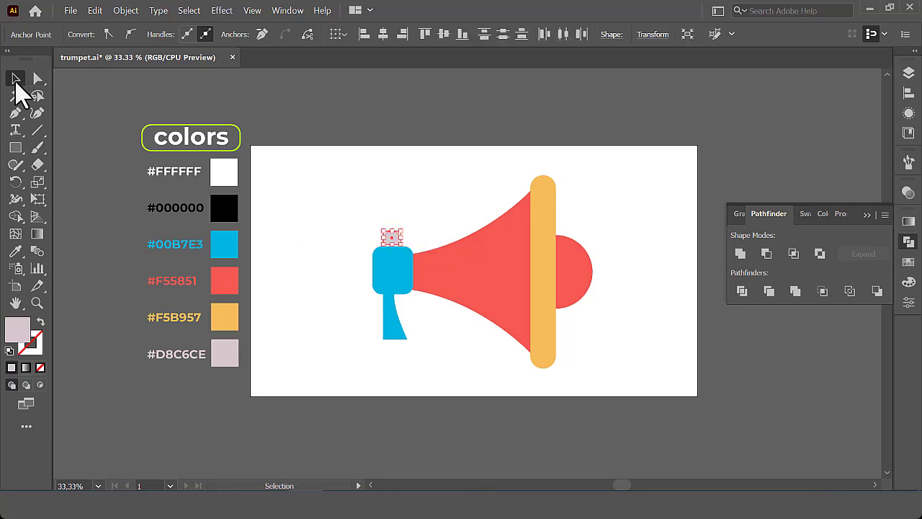
left_click_drag(392, 240, 392, 247)
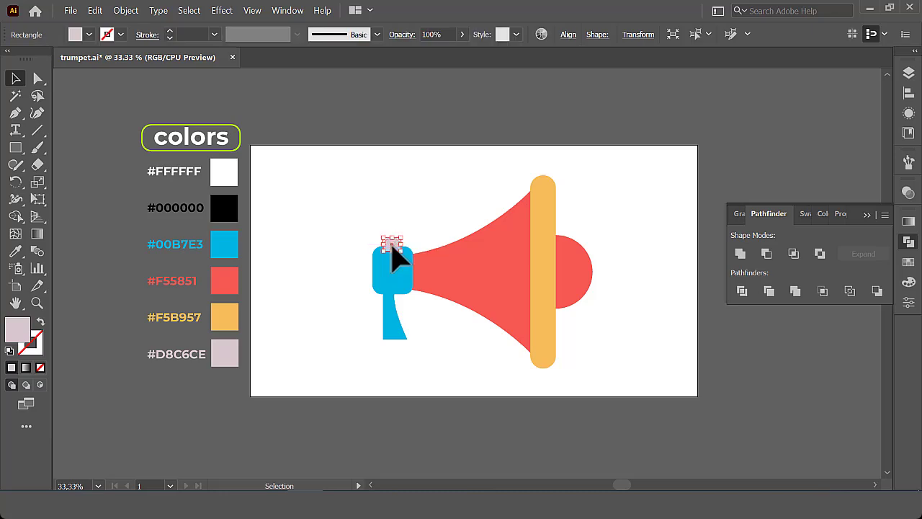
left_click(425, 208)
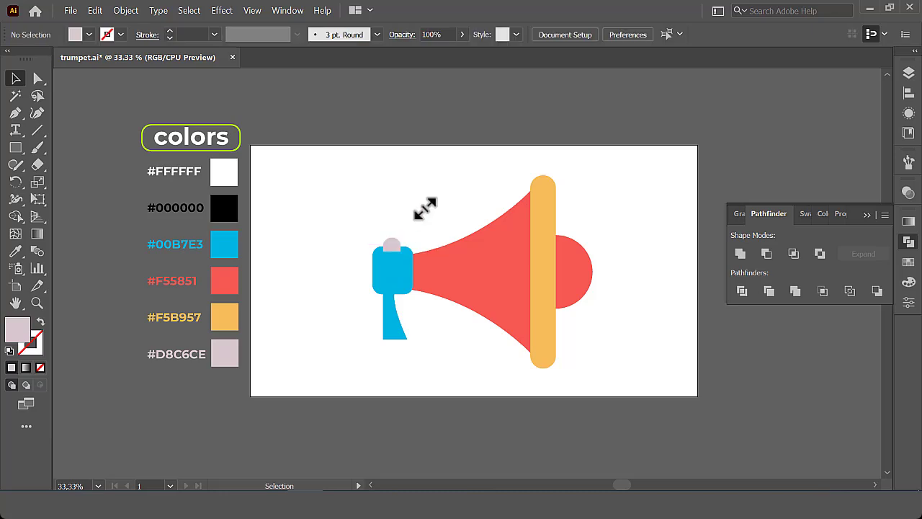
Step: Draw a narrow pale strip on the blue block's left side and nudge it into place
left_click(15, 148)
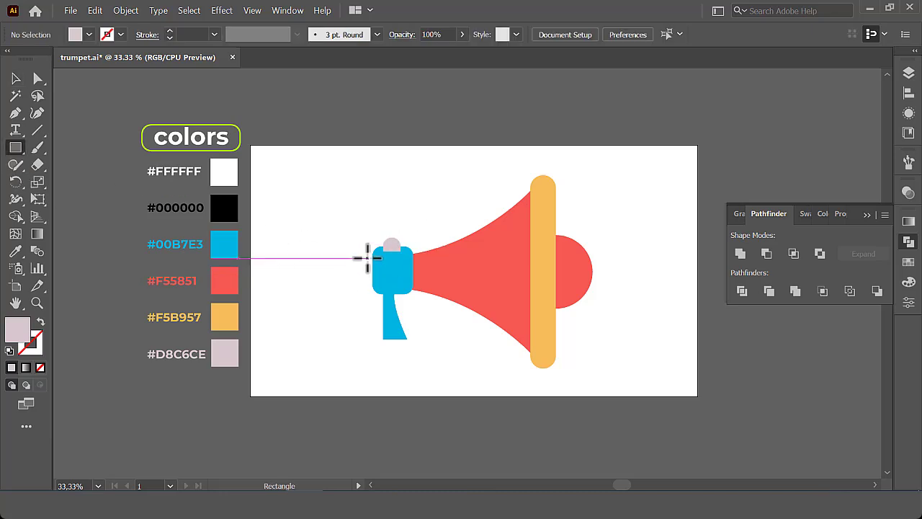
left_click_drag(367, 257, 379, 289)
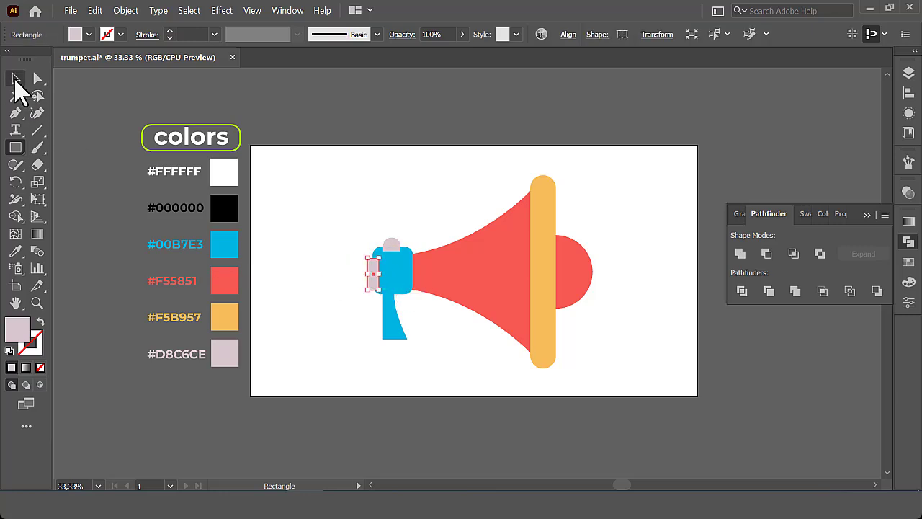
left_click(15, 79)
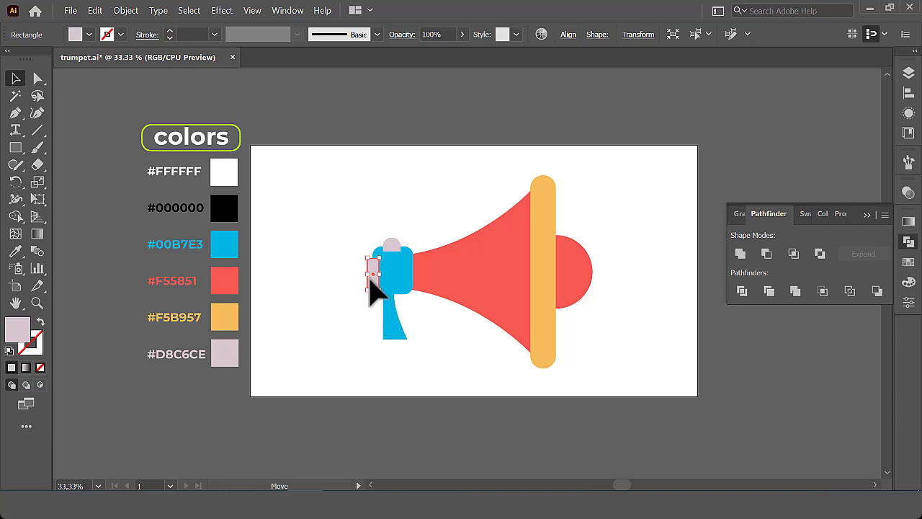
left_click_drag(369, 279, 598, 282)
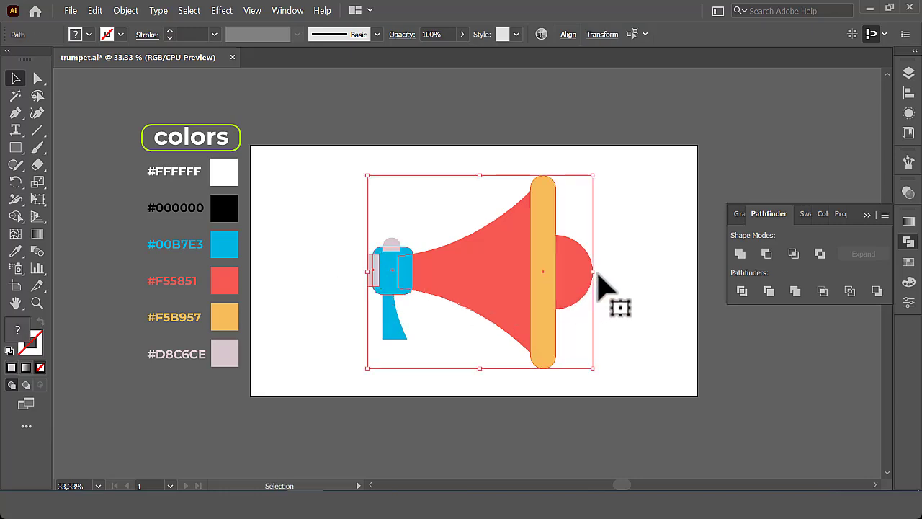
Step: Vertically centre the megaphone parts, then select the whole megaphone
left_click(568, 35)
left_click(535, 76)
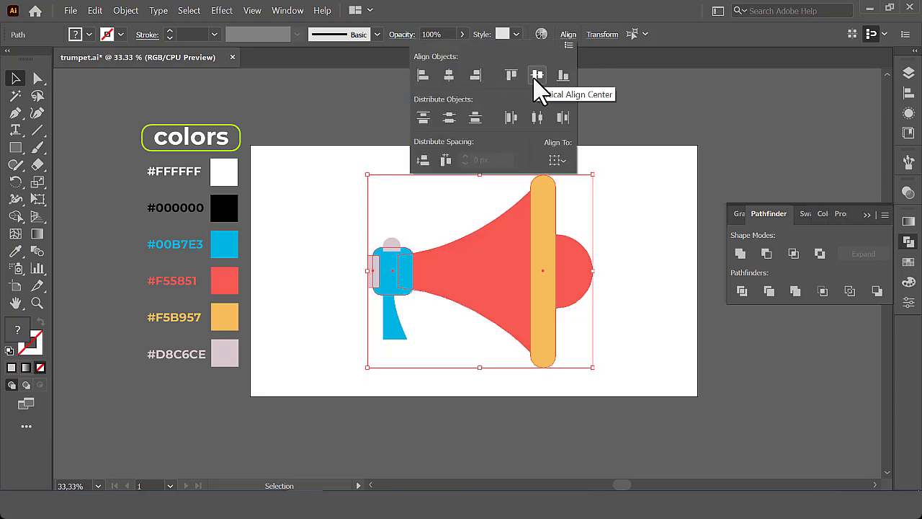
left_click(643, 306)
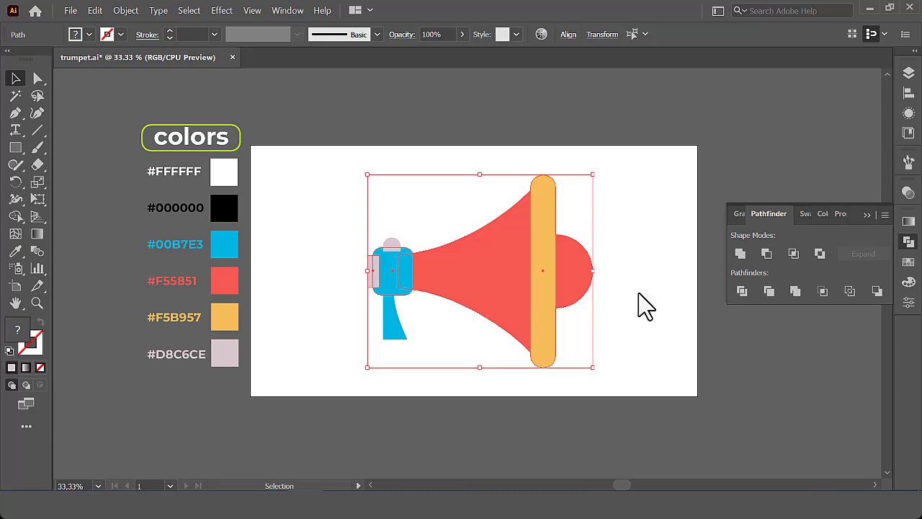
left_click(644, 306)
left_click_drag(325, 196, 638, 356)
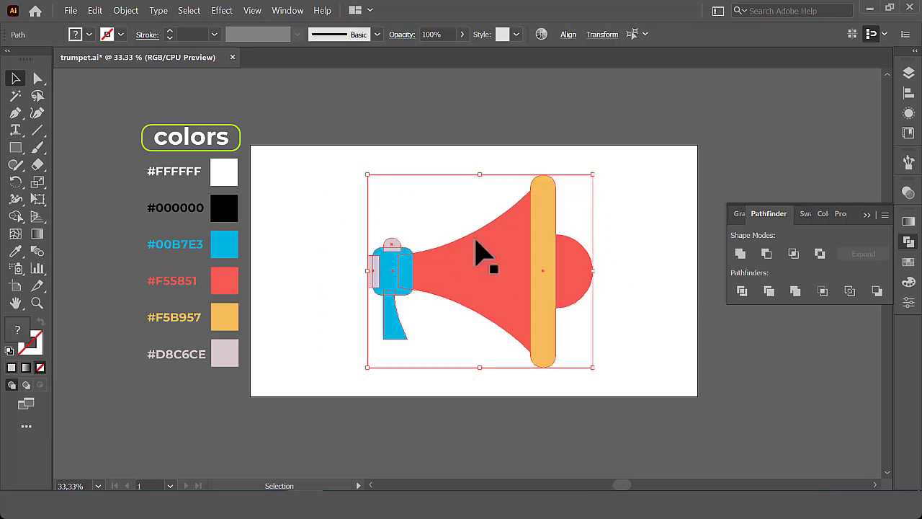
Step: Give the selected parts a black 6 pt stroke aligned to the outside
left_click(121, 34)
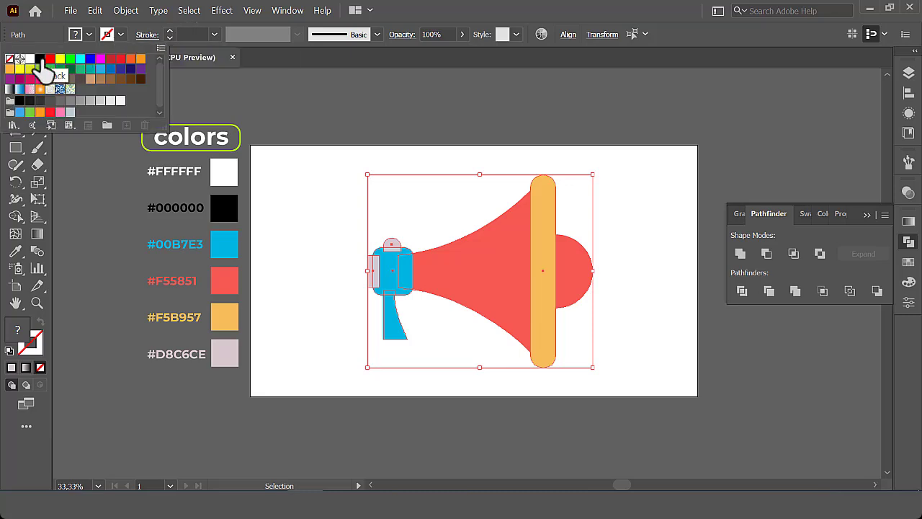
left_click(39, 59)
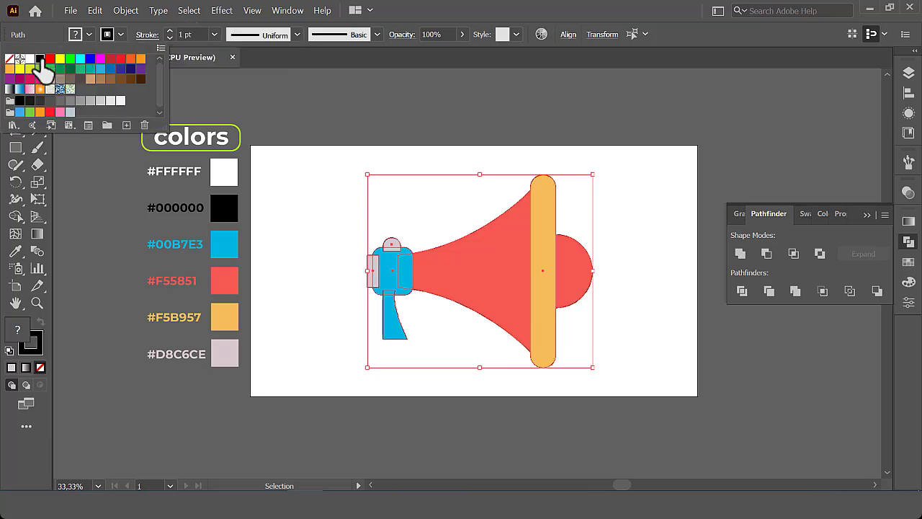
left_click(214, 35)
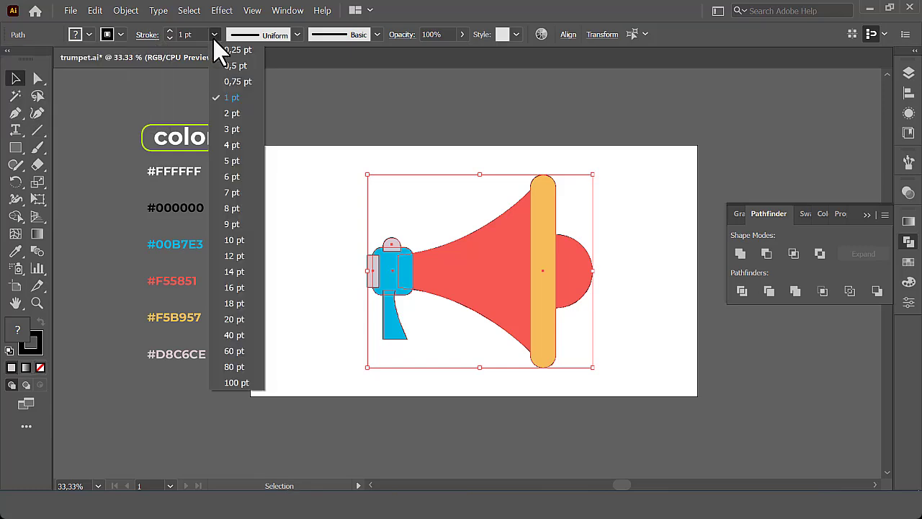
left_click(235, 180)
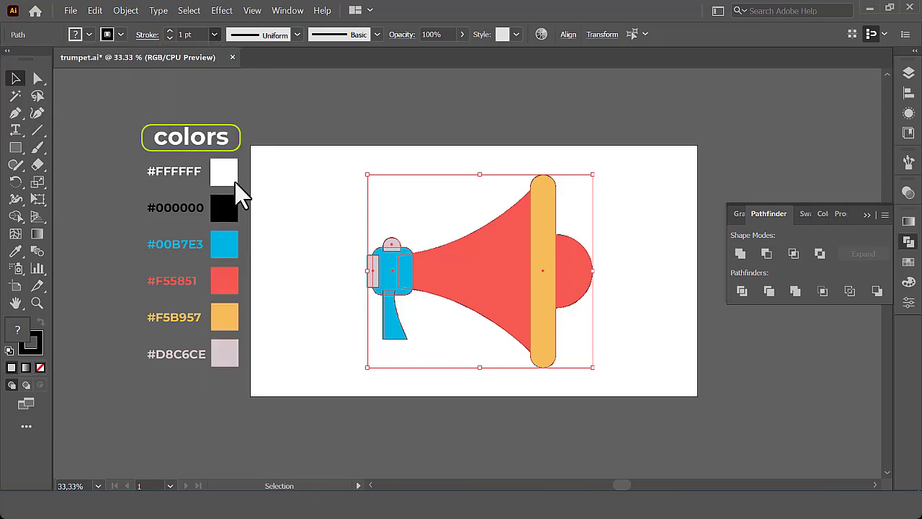
left_click(147, 35)
left_click(88, 110)
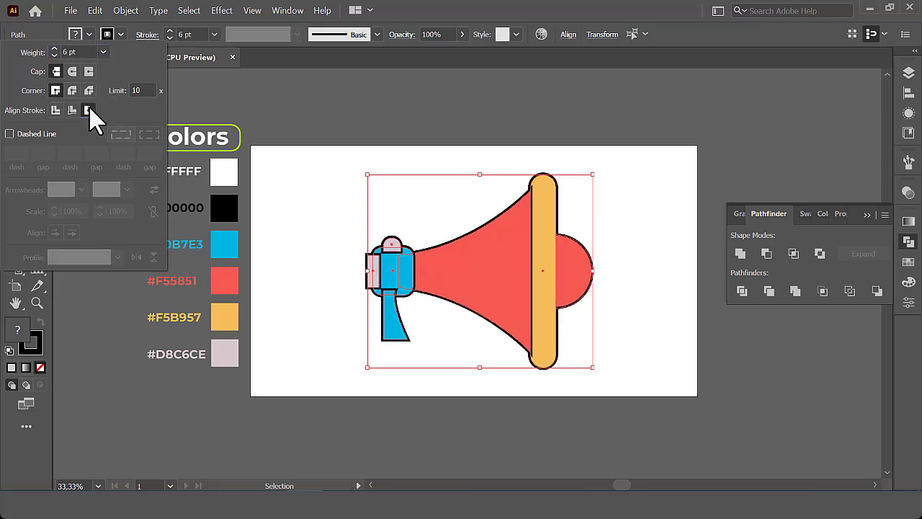
left_click(641, 322)
left_click(641, 322)
Step: Send the red half-circle to the back and bring the yellow rim to the front
left_click(580, 284)
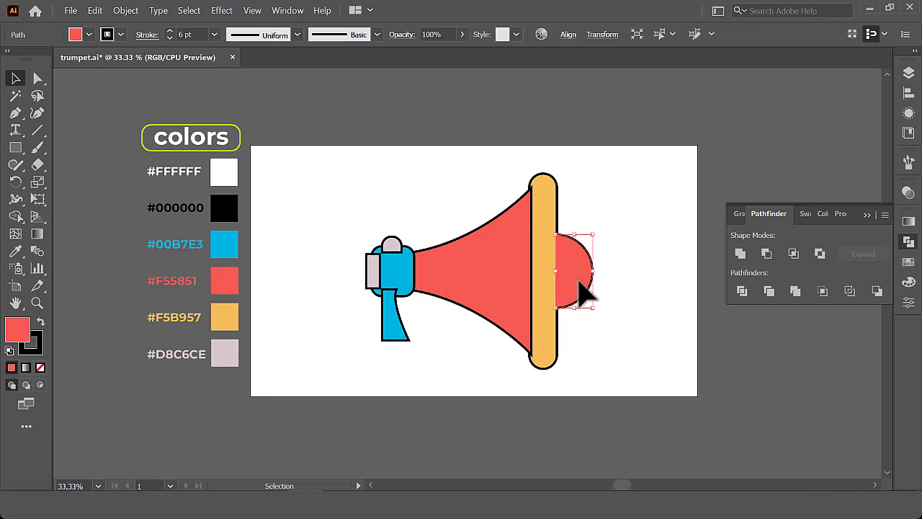
right_click(579, 282)
mouse_move(616, 422)
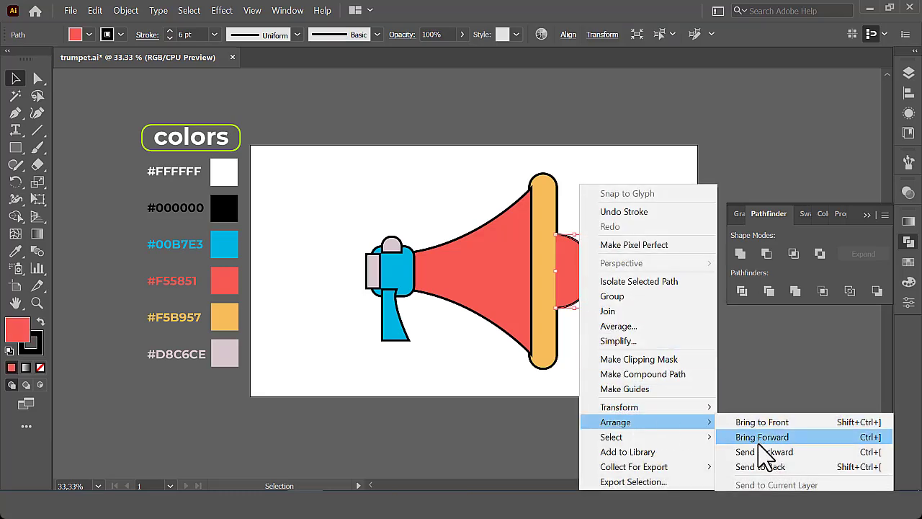
left_click(756, 466)
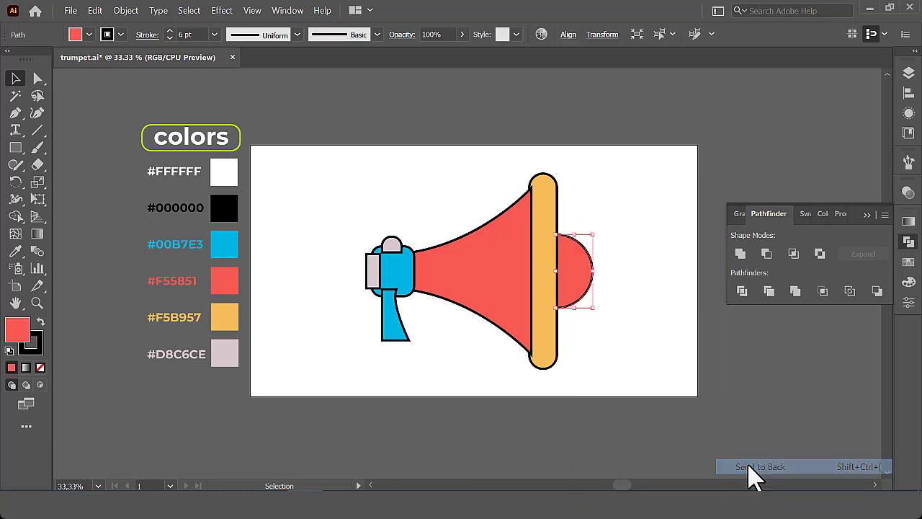
left_click(546, 349)
right_click(546, 349)
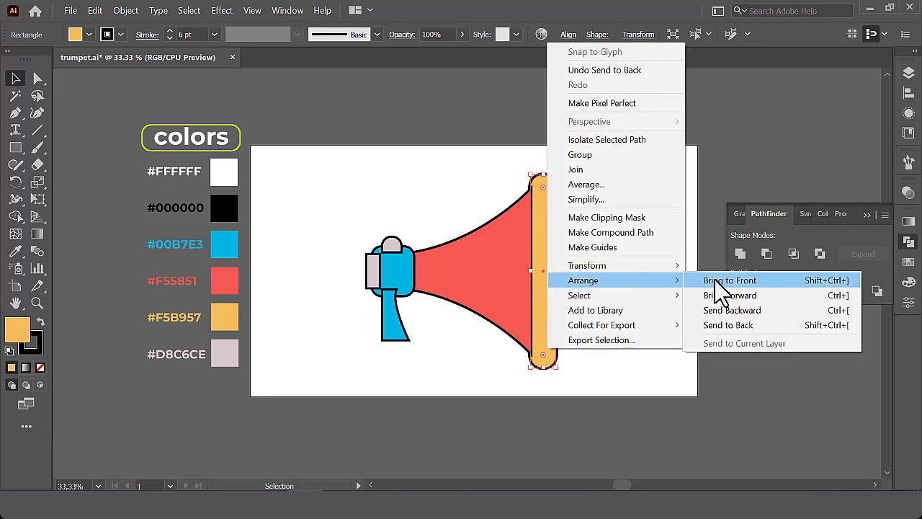
left_click(722, 281)
left_click(658, 334)
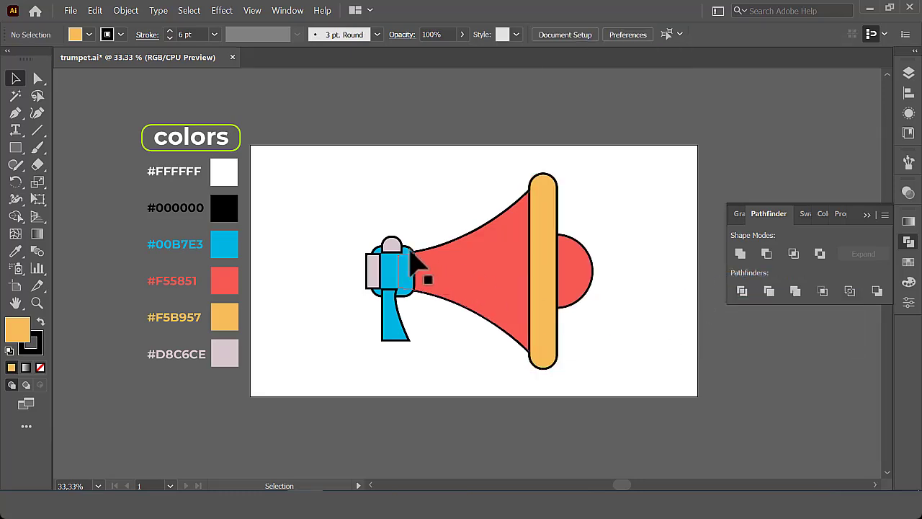
Step: Send the pink cap and blue grip behind the body, and shift the side strip slightly left
left_click(394, 244)
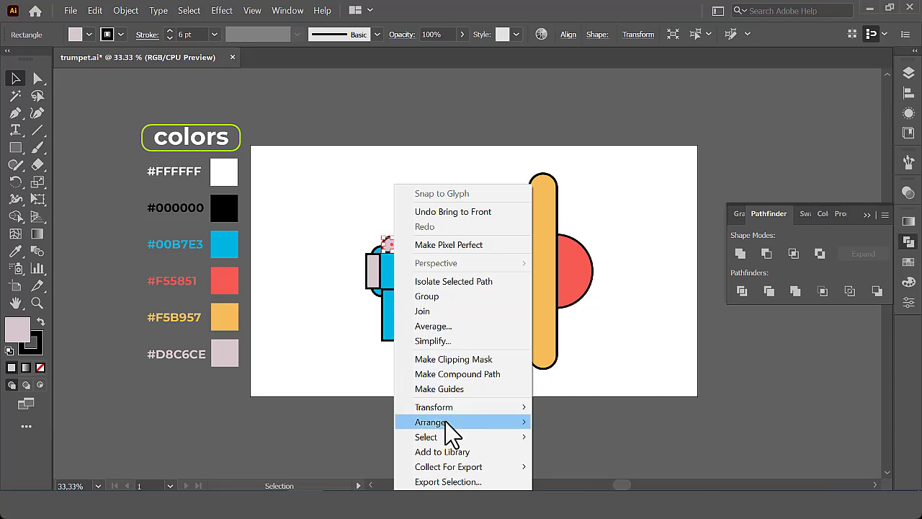
mouse_move(432, 422)
left_click(574, 467)
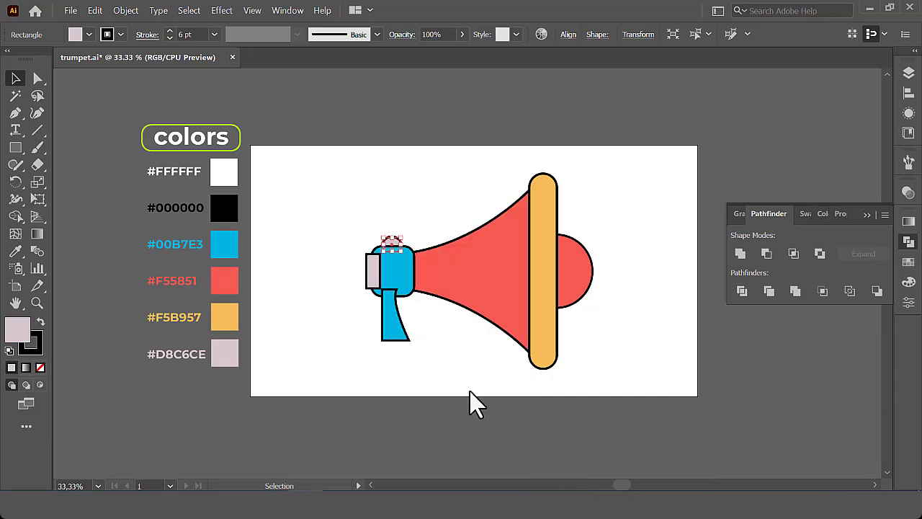
right_click(396, 338)
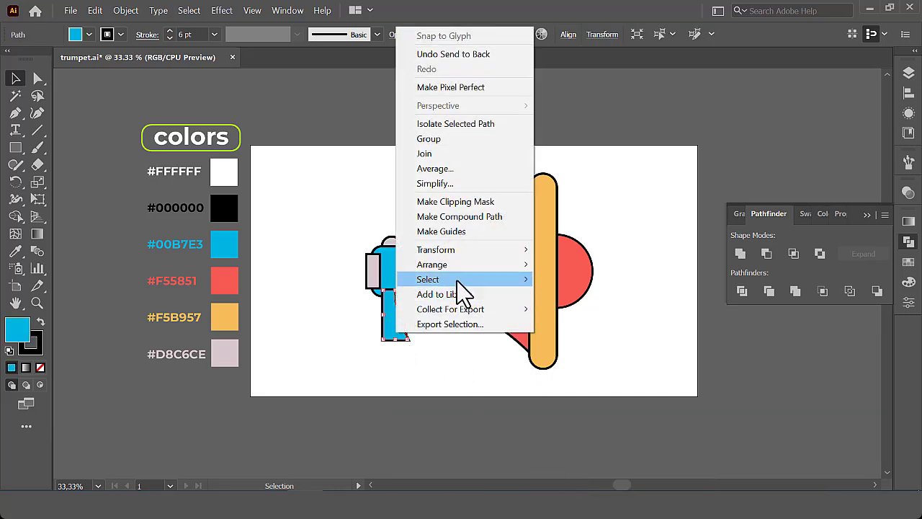
mouse_move(432, 264)
left_click(601, 309)
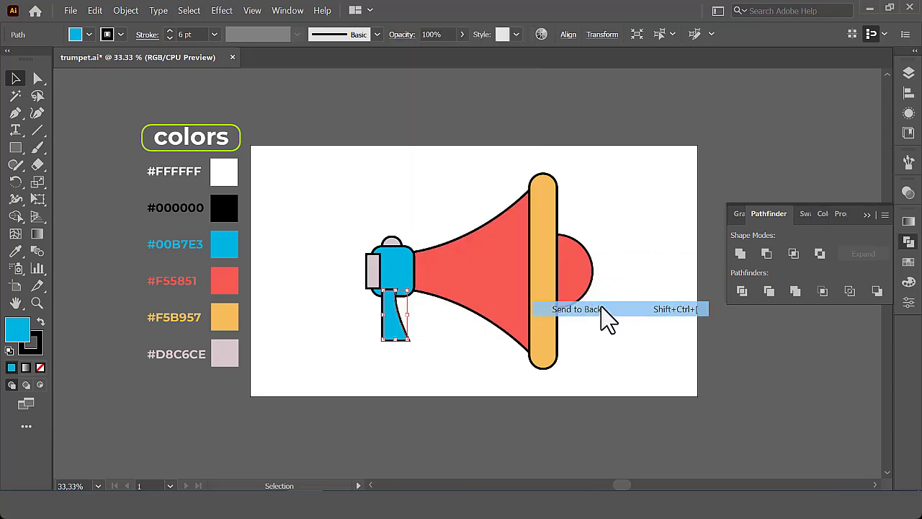
left_click(607, 357)
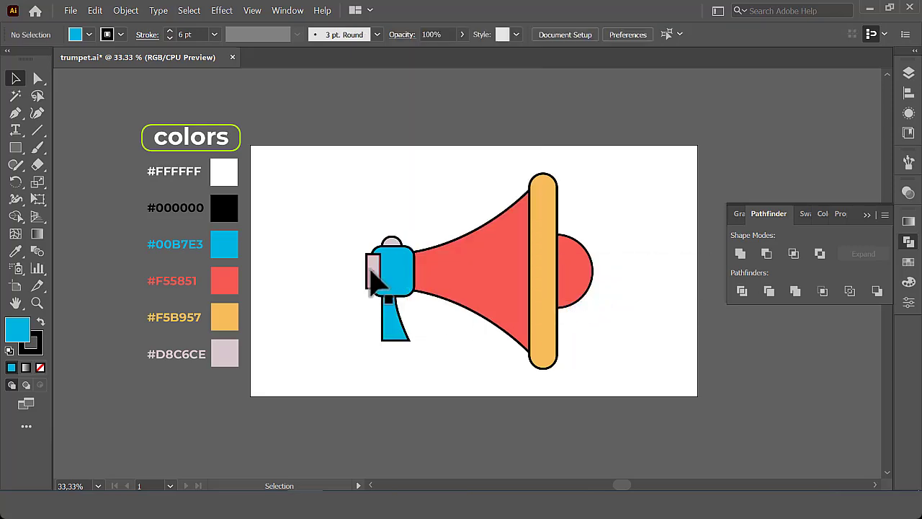
left_click(373, 272)
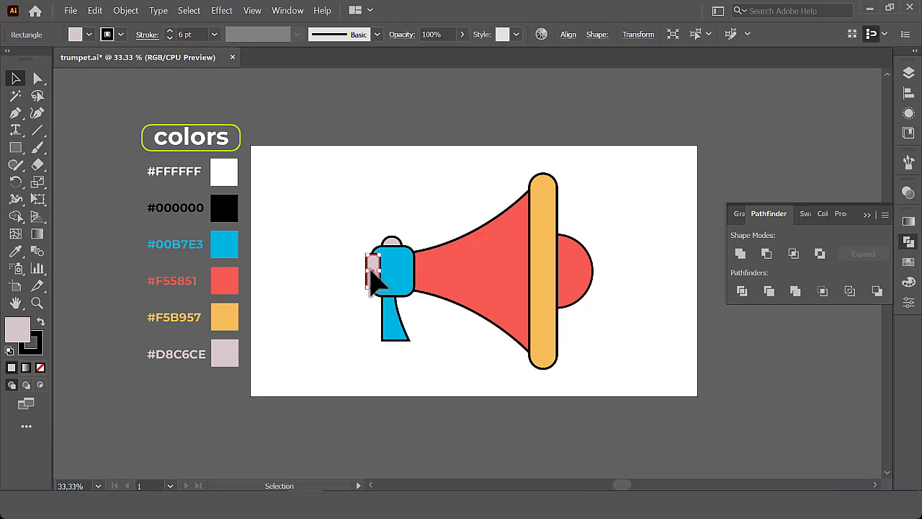
left_click_drag(370, 272, 366, 276)
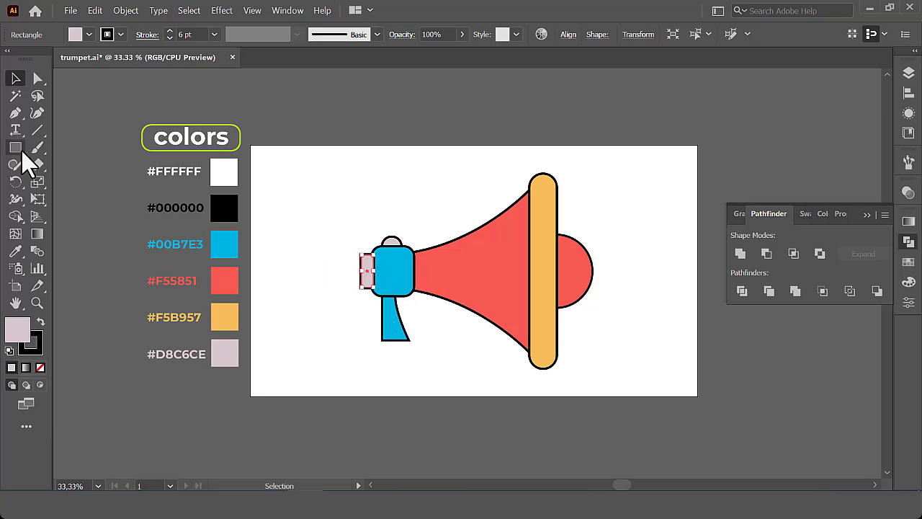
Step: Draw a no-fill horizontal line across the top of the pale side strip
left_click(18, 114)
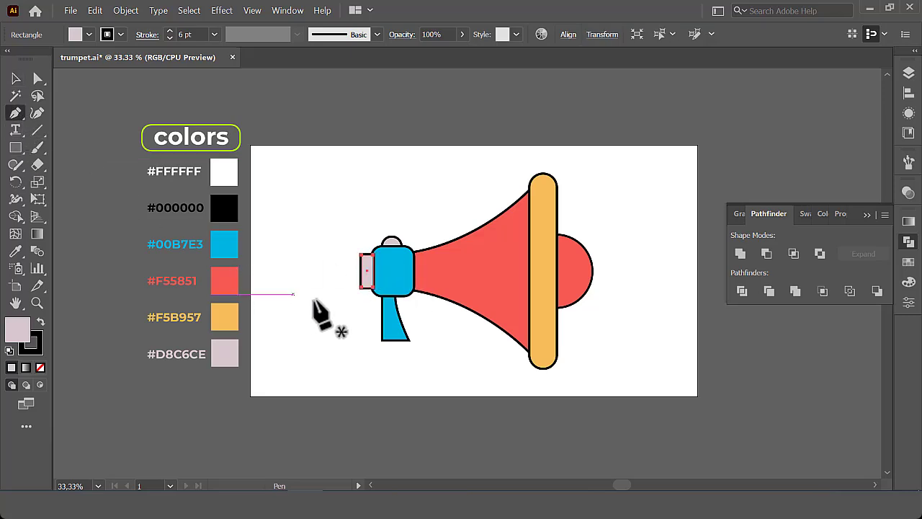
key("ctrl+plus")
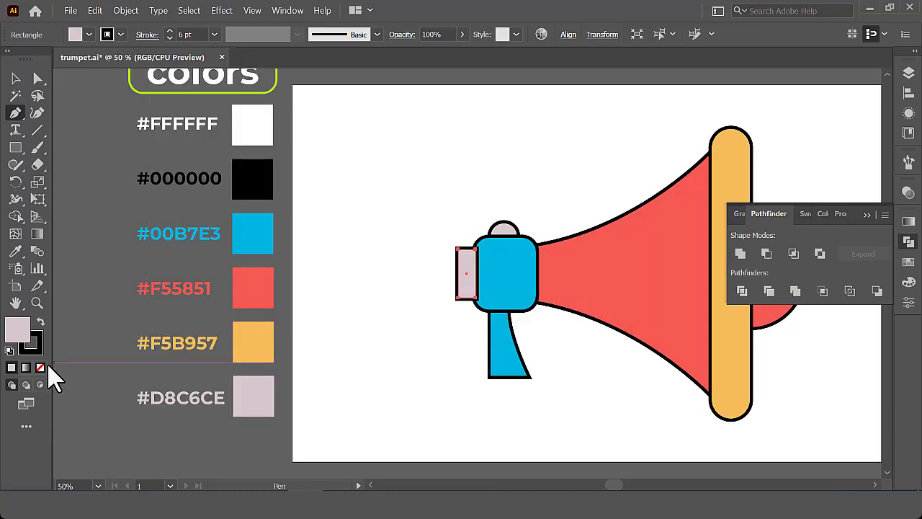
left_click(40, 368)
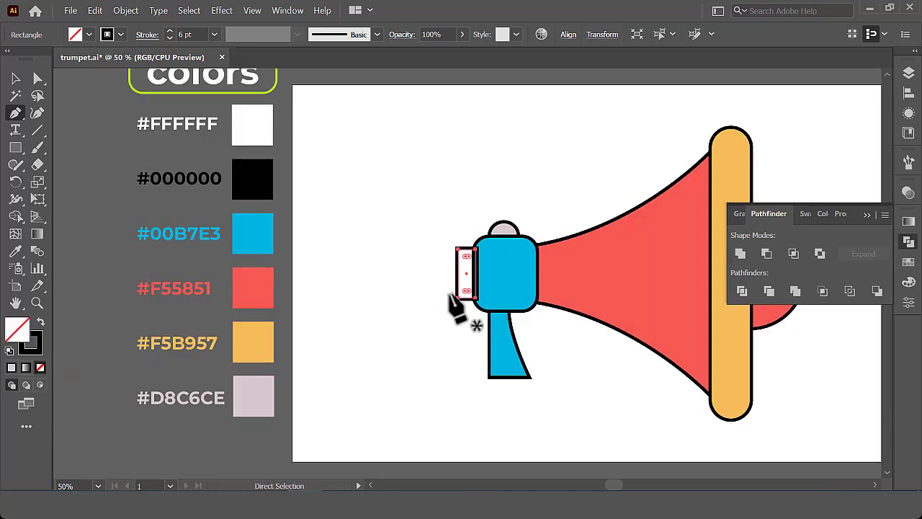
key("ctrl+z")
left_click(424, 317, "ctrl")
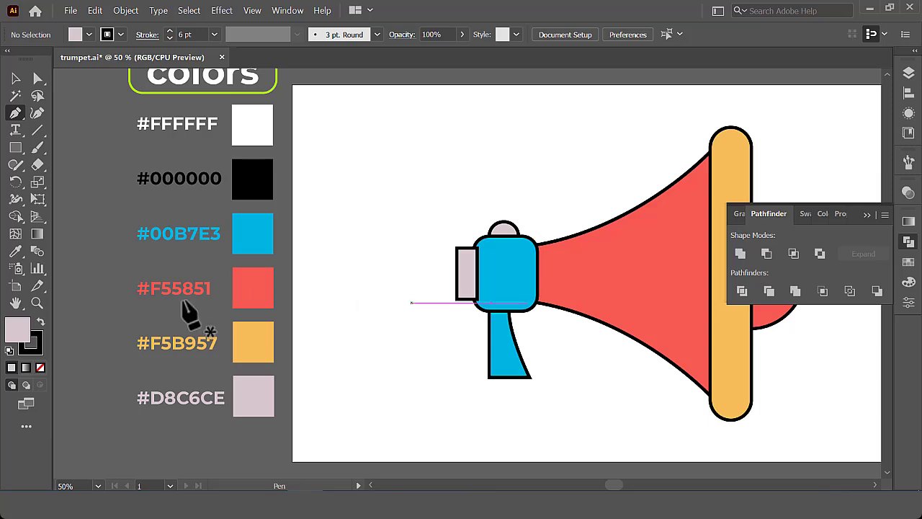
left_click(39, 368)
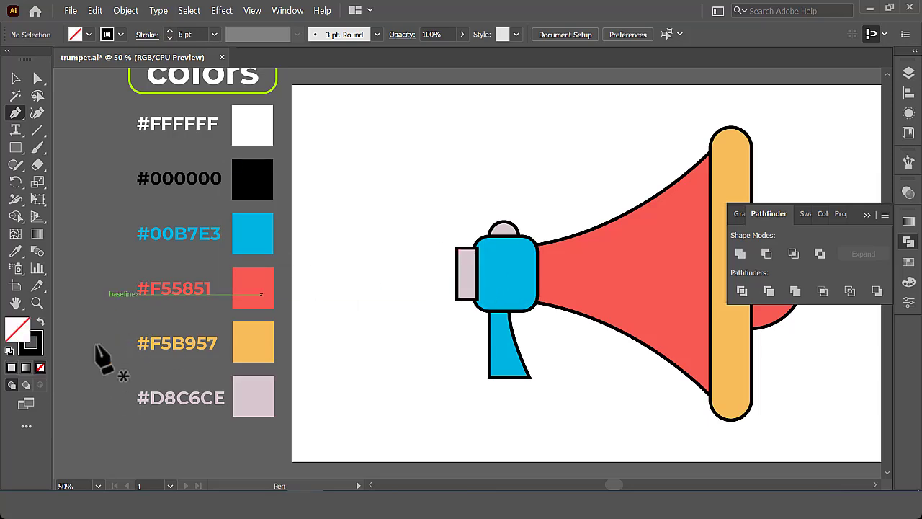
left_click(457, 257)
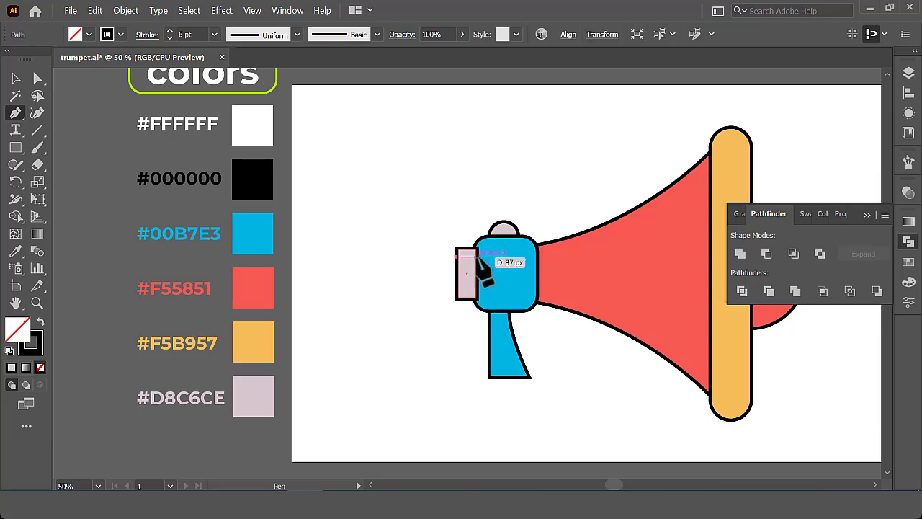
left_click(476, 257)
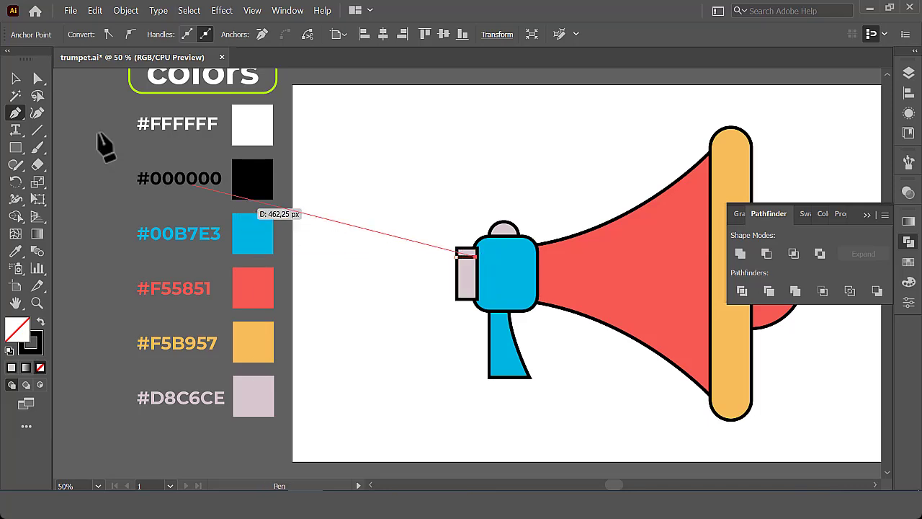
left_click(16, 78)
Step: Copy the line down the strip, repeating the copy with Ctrl+D
key("ctrl+equal")
key("ctrl+equal")
key("ctrl+equal")
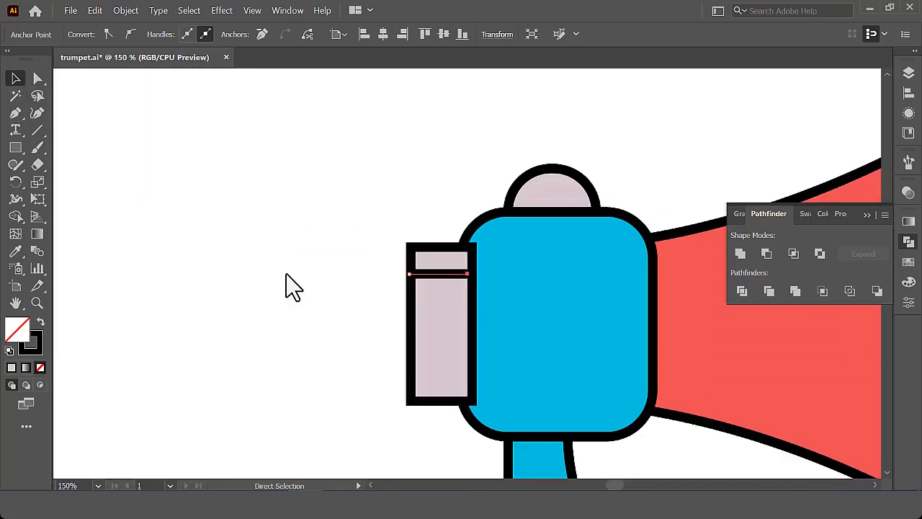
key("ctrl+equal")
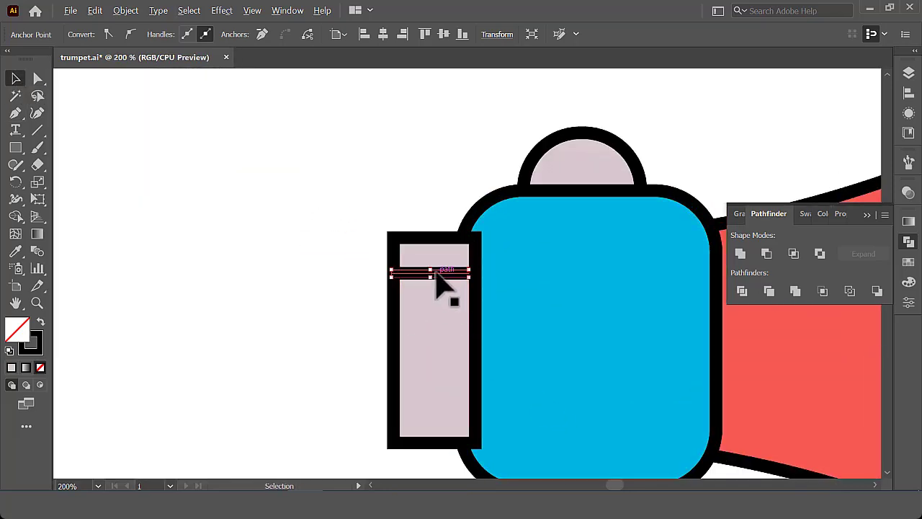
left_click_drag(436, 272, 443, 338)
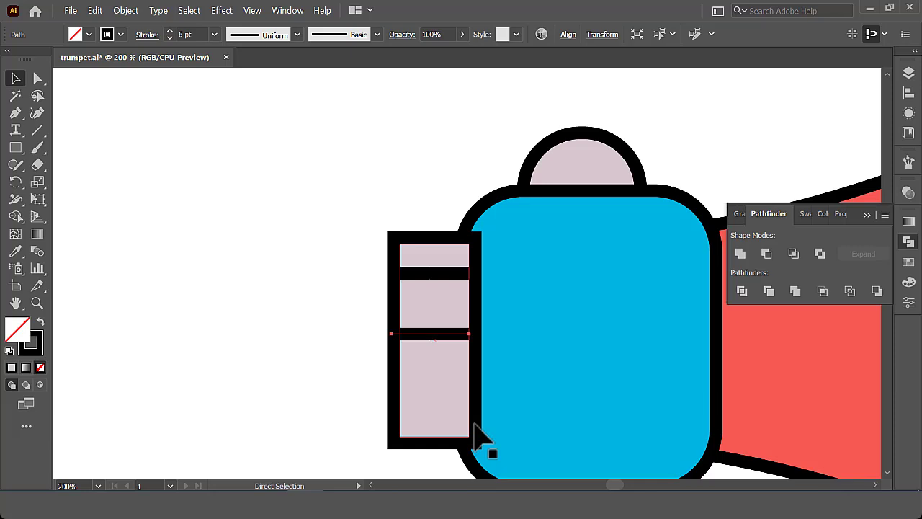
key("ctrl+d")
Step: Group the strip with its lines, send the group to the back, and nudge it right
left_click_drag(336, 191, 438, 445)
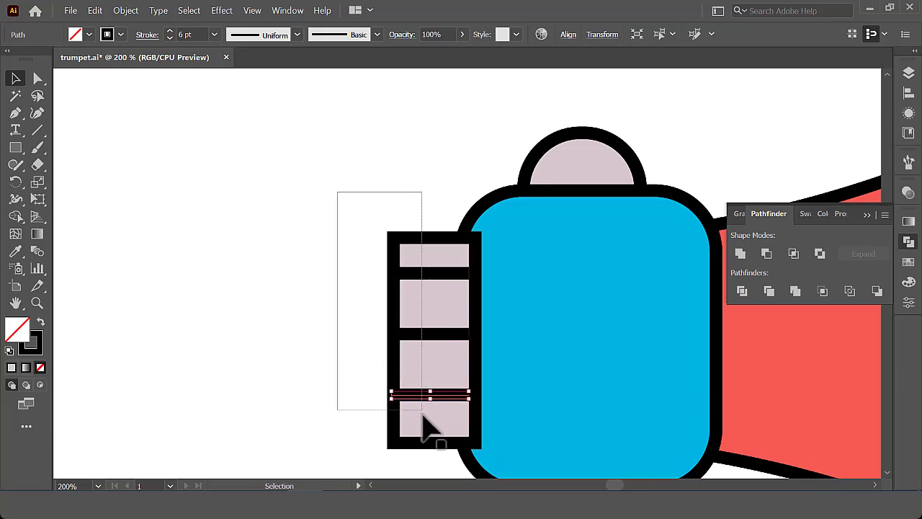
right_click(392, 308)
left_click(440, 117)
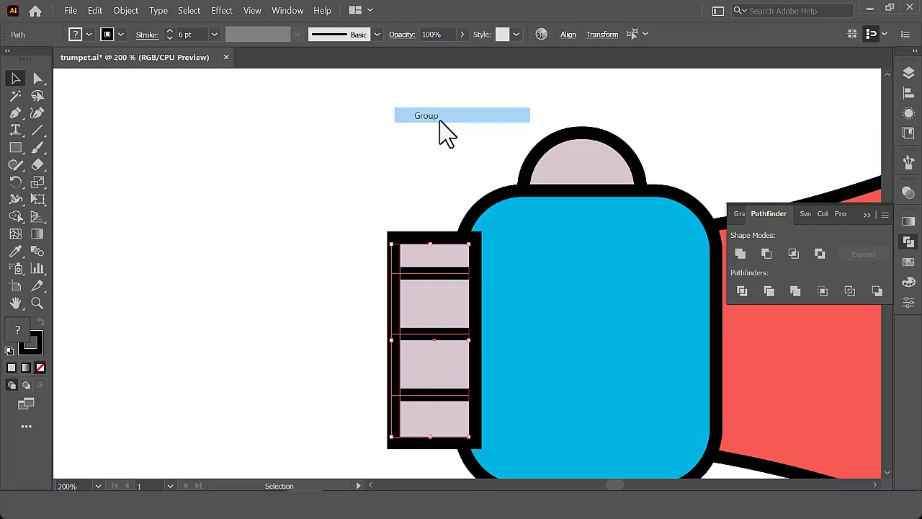
right_click(444, 340)
mouse_move(481, 271)
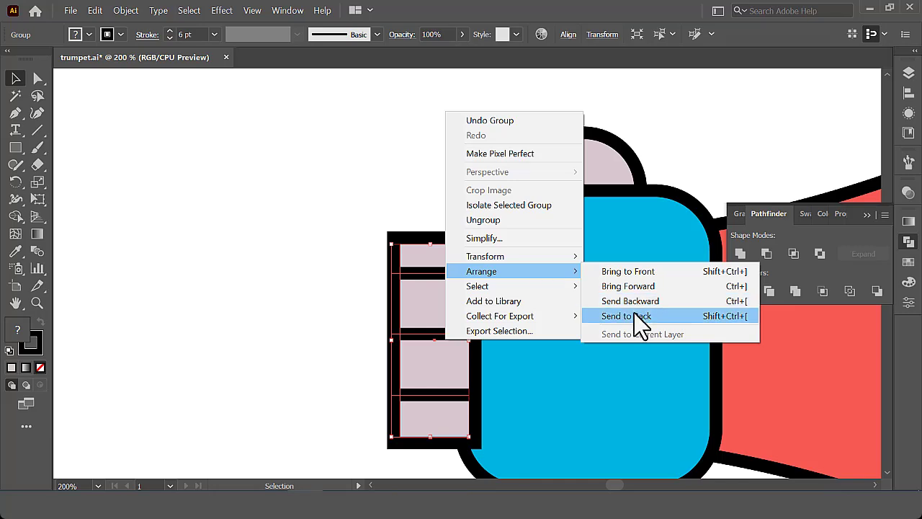
left_click(635, 315)
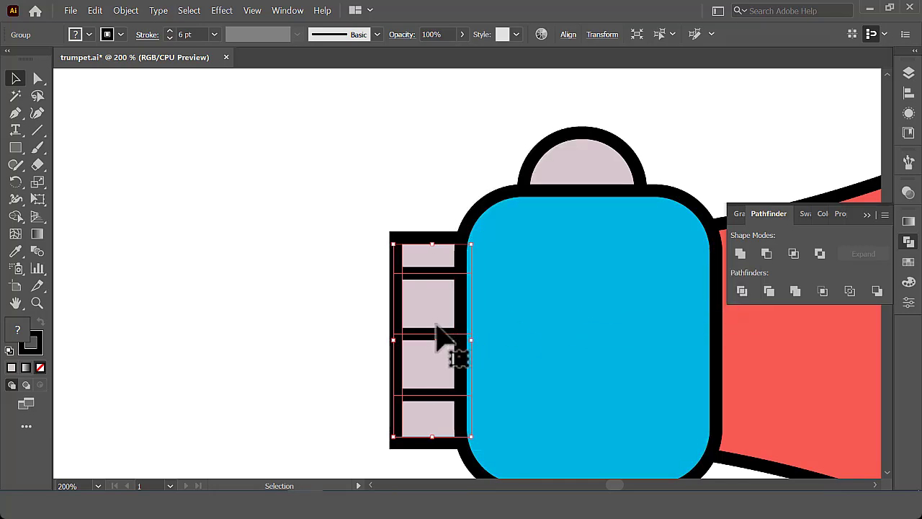
key("Right")
key("Right")
key("Right")
key("Right")
key("Right")
key("Right")
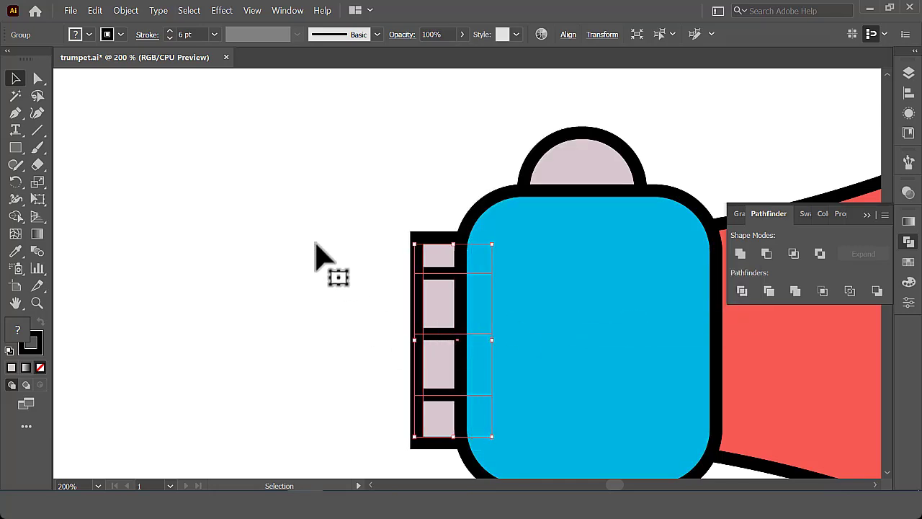
left_click(315, 243)
key("ctrl+equal")
key("ctrl+equal")
key("ctrl+equal")
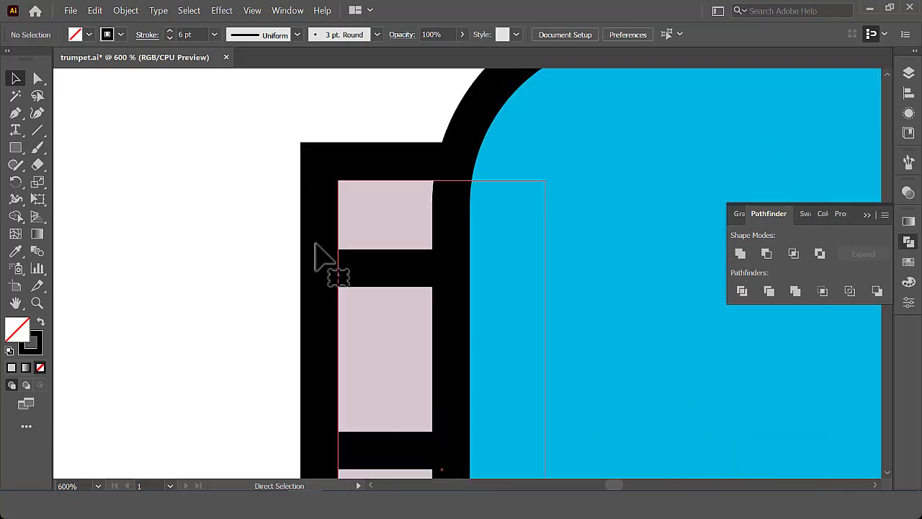
Step: Zoom out to show the whole megaphone and colour legend, then Alt-drag a red horn copy upward
key("ctrl+minus")
key("ctrl+minus")
key("ctrl+0")
key("ctrl+minus")
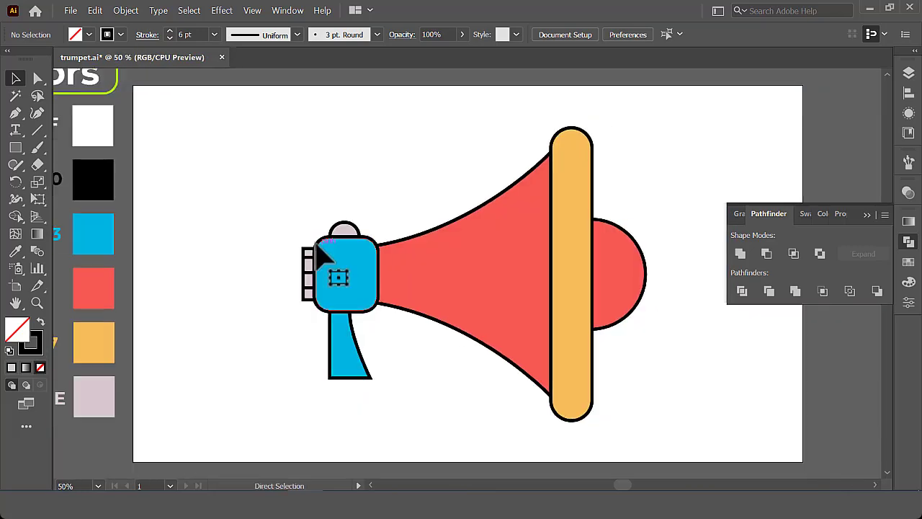
key("ctrl+minus")
key("ctrl+minus")
key("v")
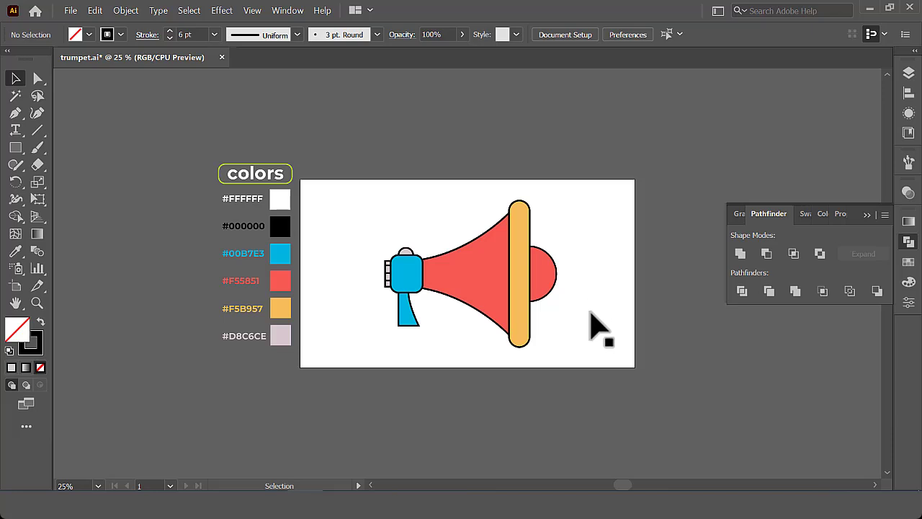
scroll(605, 258, "down", 3)
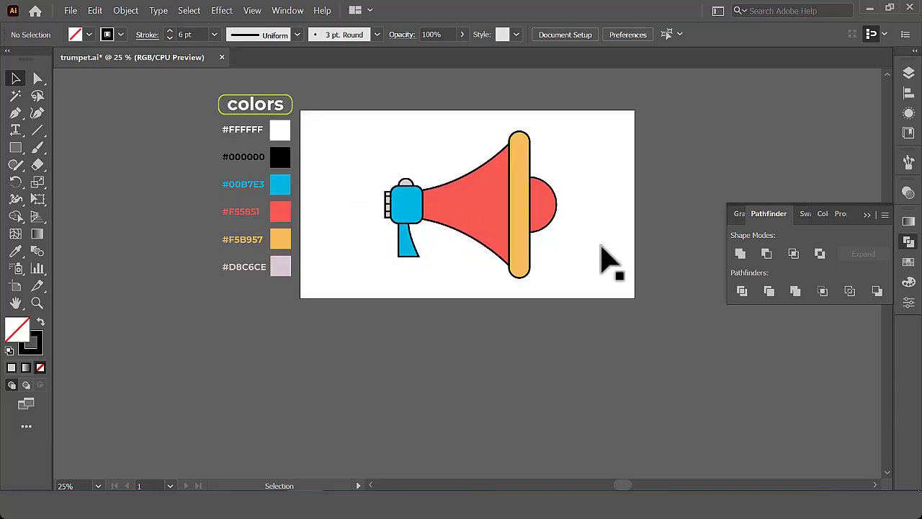
scroll(605, 258, "up", 1)
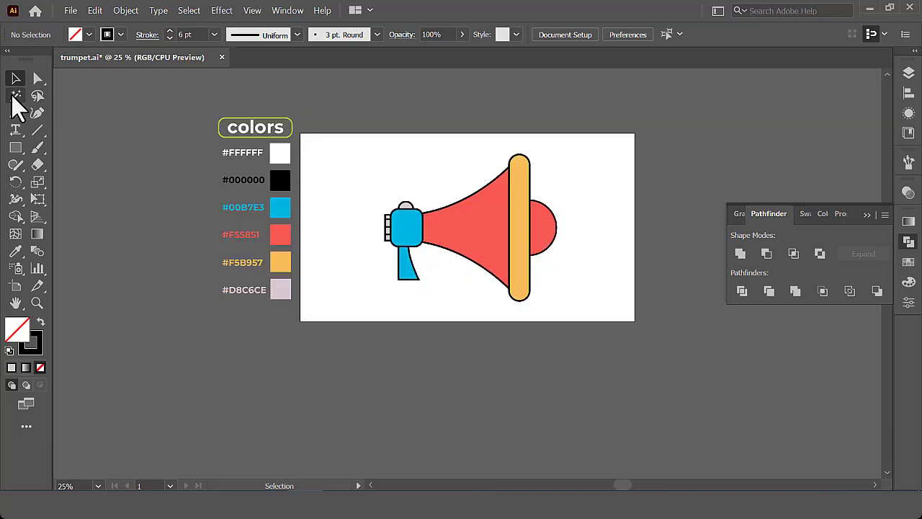
left_click(454, 234)
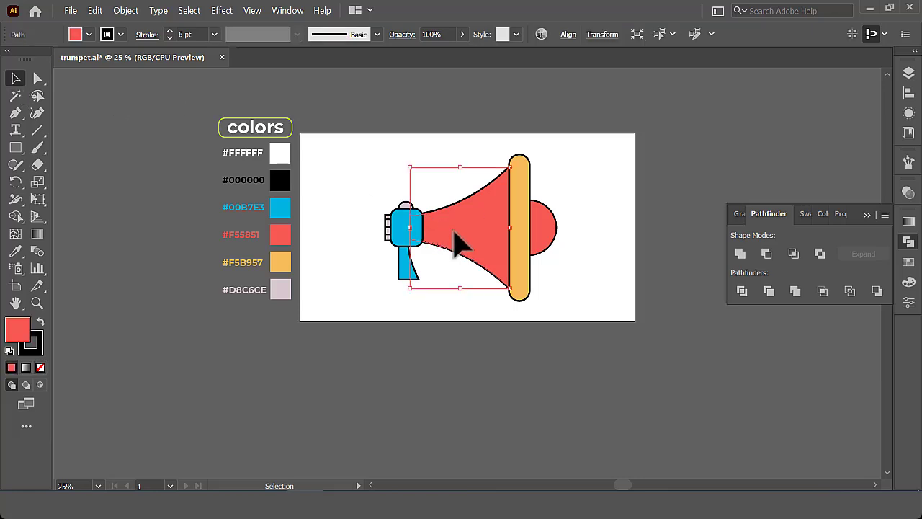
mouse_move(462, 243)
left_mouse_down()
mouse_move(431, 124)
mouse_move(428, 136)
left_mouse_up()
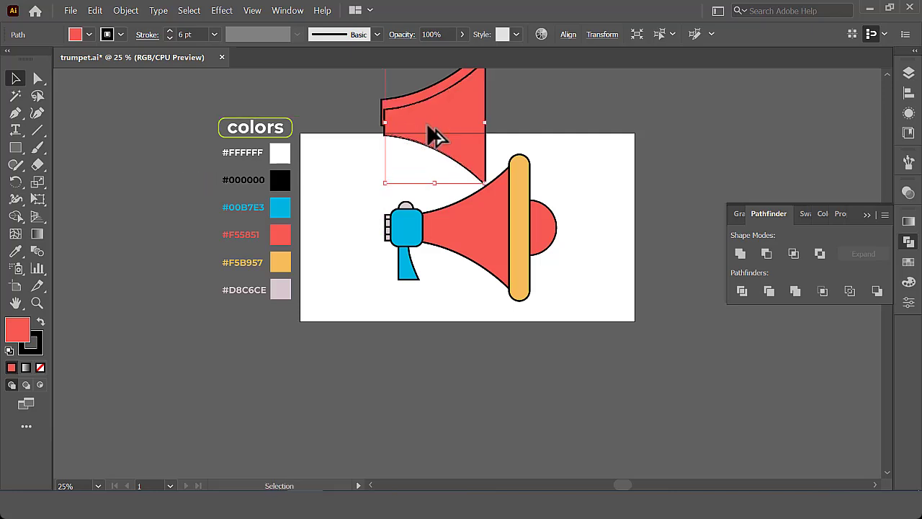
Step: Nudge the horn copy left and stretch it slightly wider in isolation mode
scroll(590, 137, "up", 3)
left_click_drag(454, 204, 448, 205)
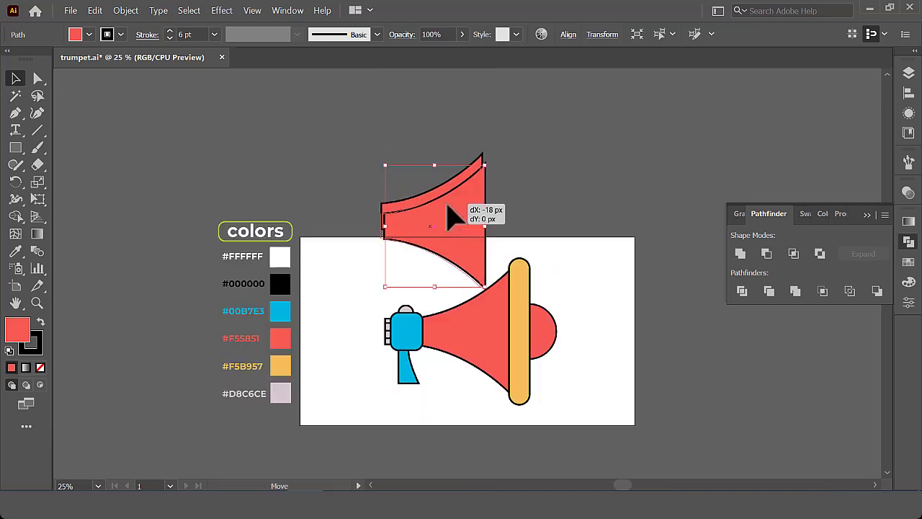
double_click(448, 214)
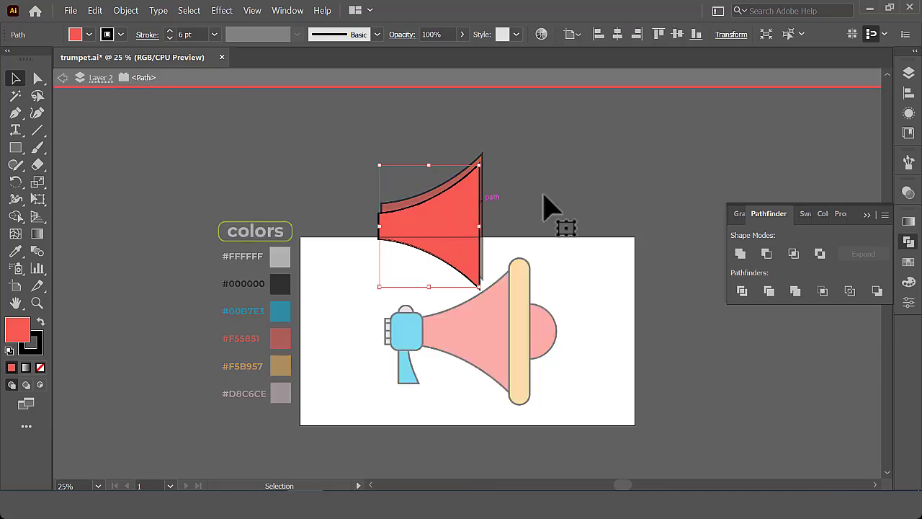
left_click(555, 206)
left_click(465, 235)
left_click_drag(479, 229, 494, 229)
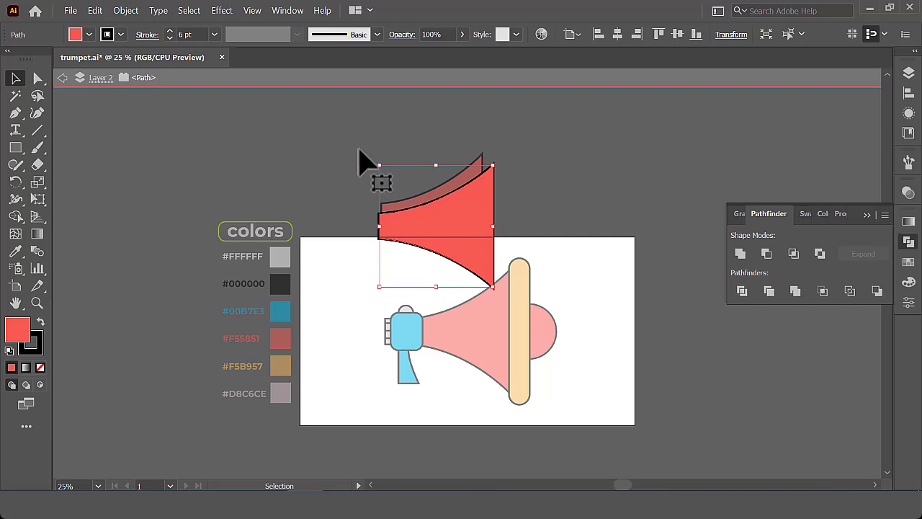
double_click(609, 193)
Step: Carve the overlapping horn copies into a thin curved strip, filled white at 50% opacity
left_click_drag(422, 157, 529, 213)
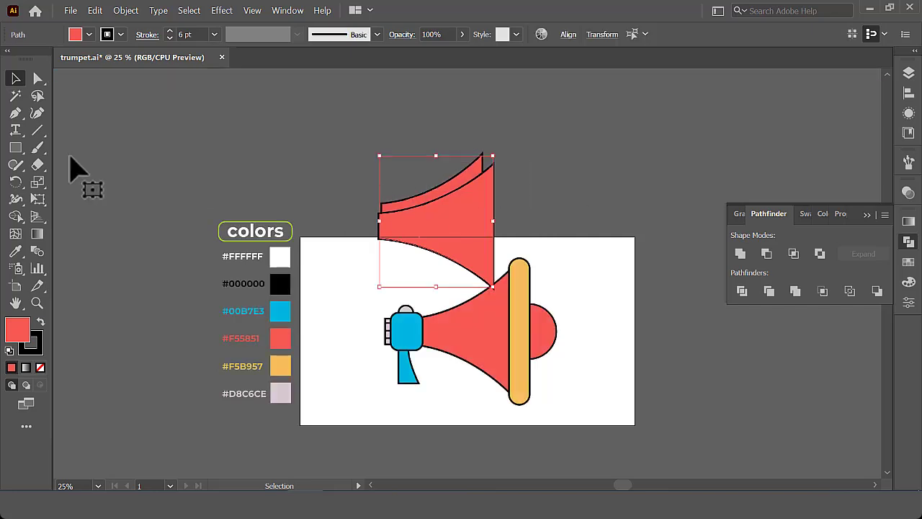
left_click(16, 216)
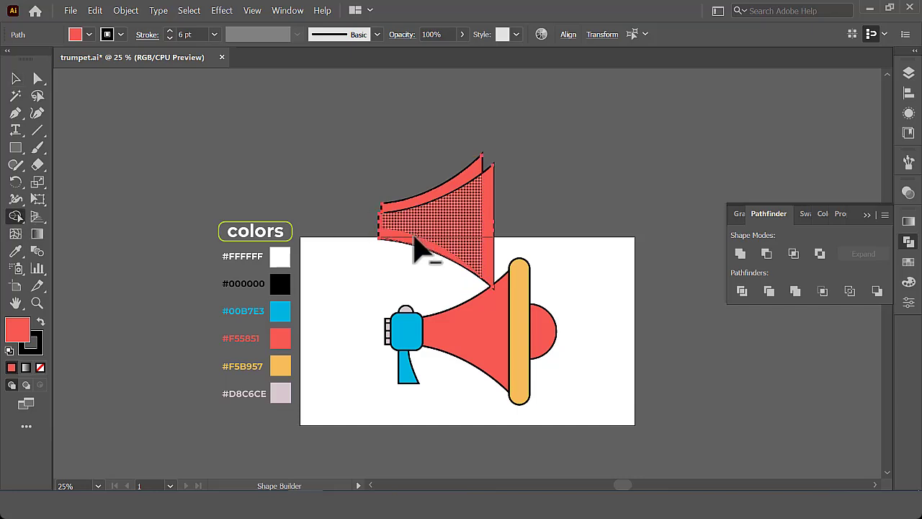
left_click(416, 248, "alt")
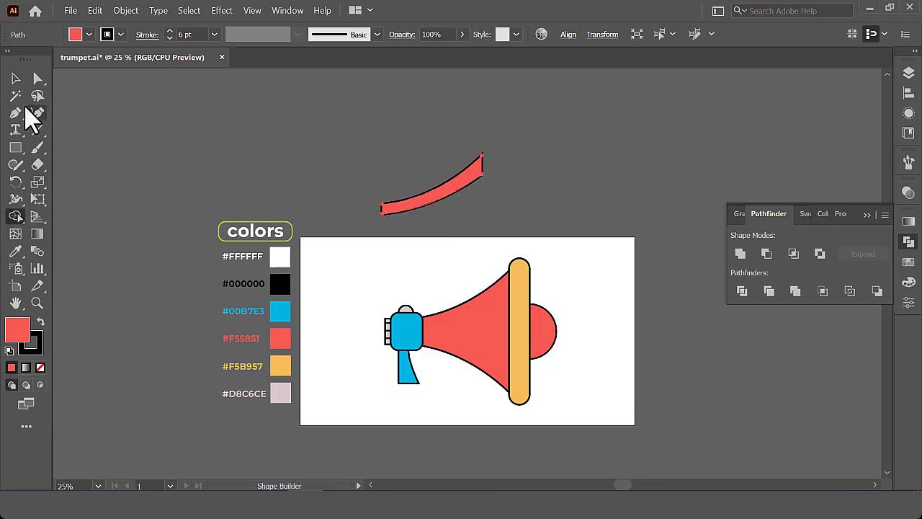
left_click(16, 78)
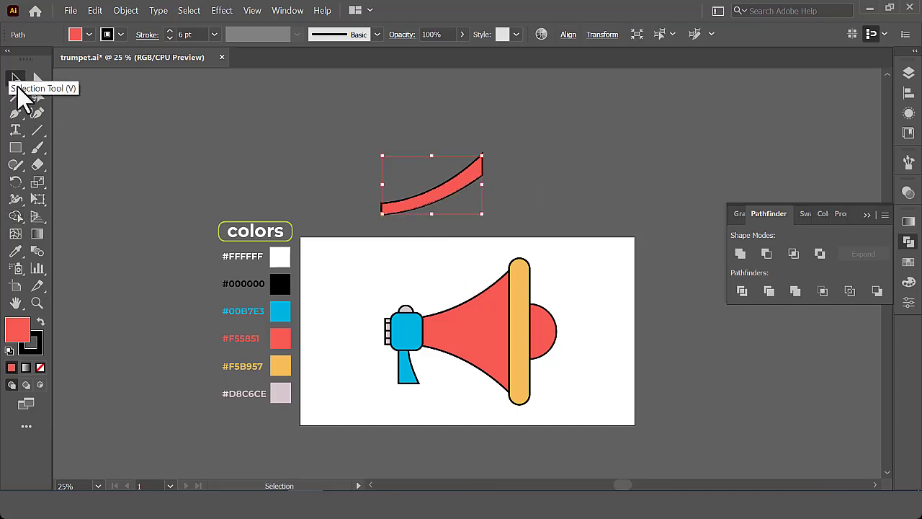
left_click(15, 251)
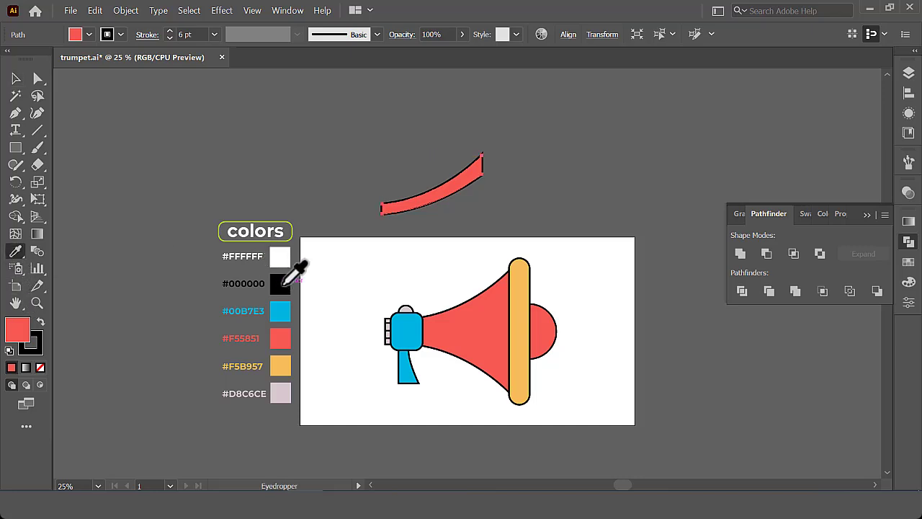
left_click(281, 257)
type("50")
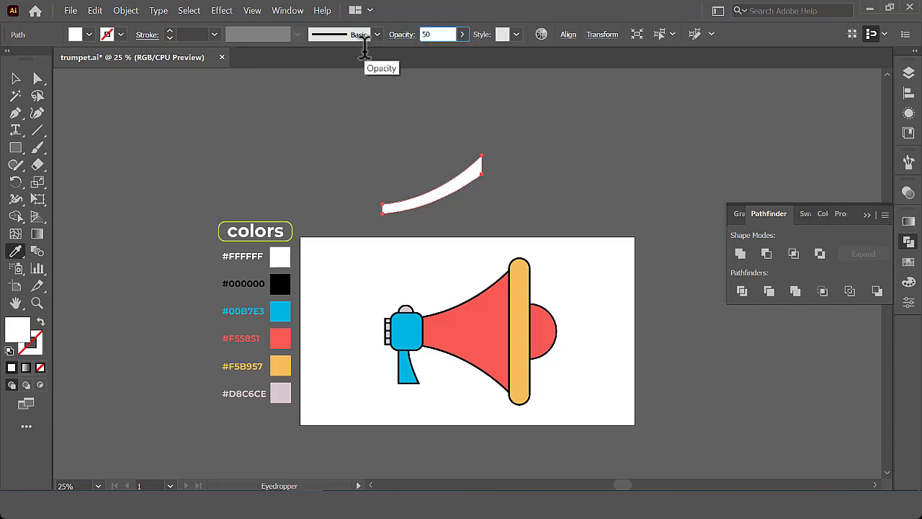
key("Return")
Step: Move the translucent white strip onto the red horn's top edge and nudge it into alignment
left_click(16, 78)
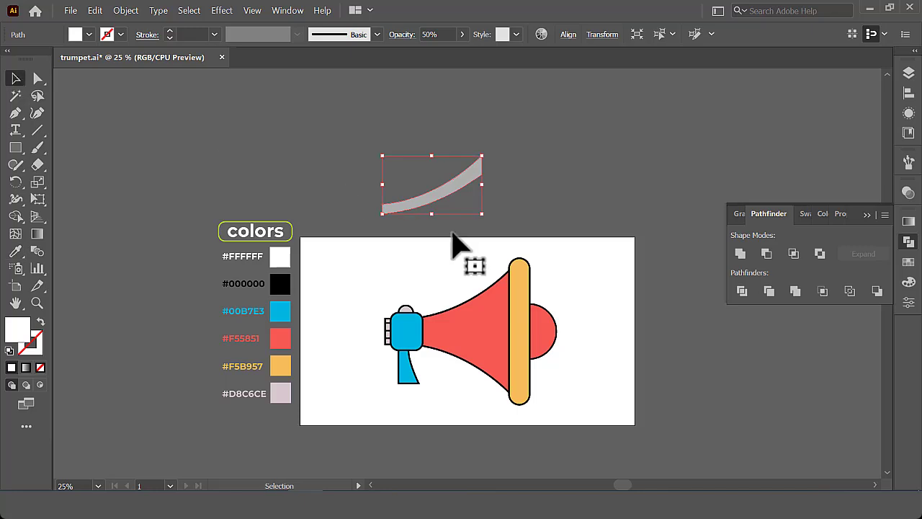
mouse_move(444, 199)
left_mouse_down()
mouse_move(485, 312)
mouse_move(475, 309)
left_mouse_up()
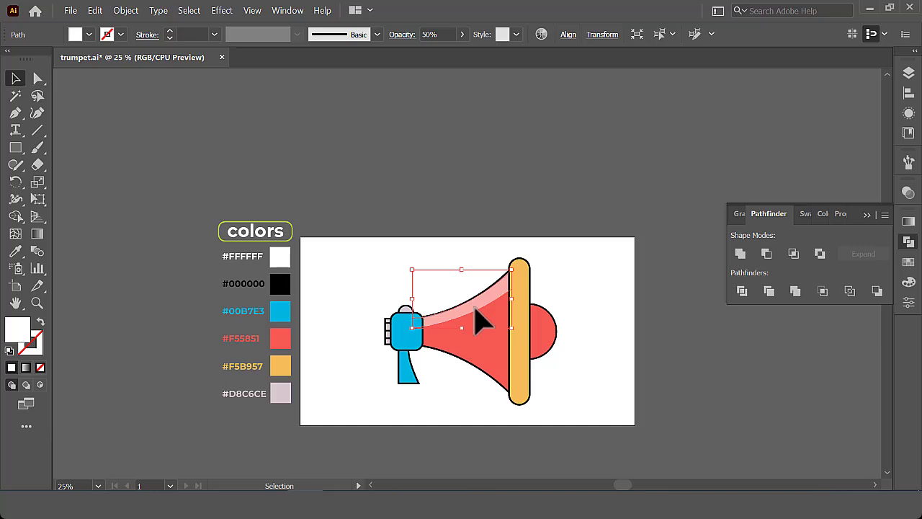
scroll(475, 310, "up", 3)
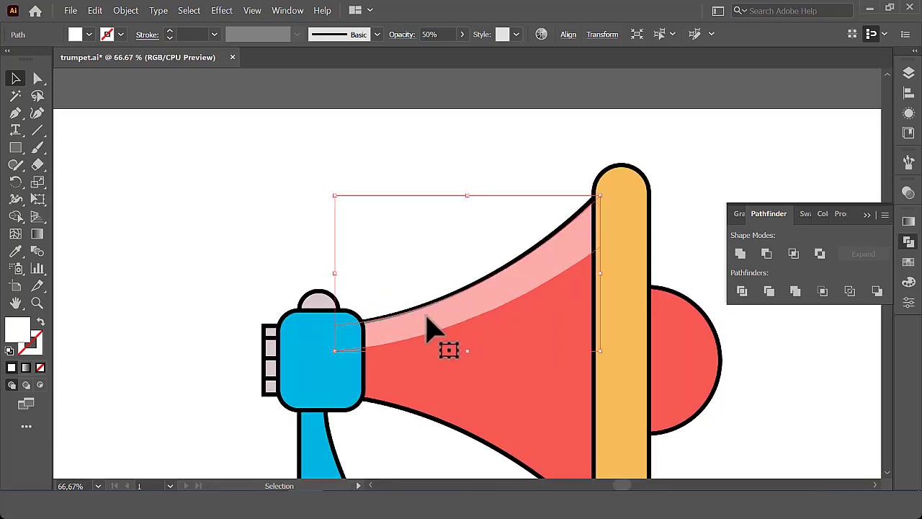
left_click_drag(426, 315, 438, 317)
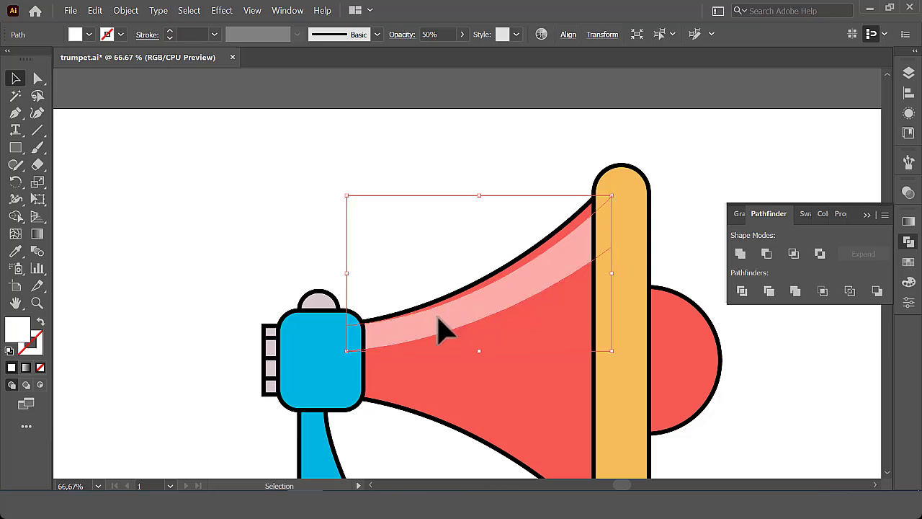
left_click_drag(576, 244, 555, 248)
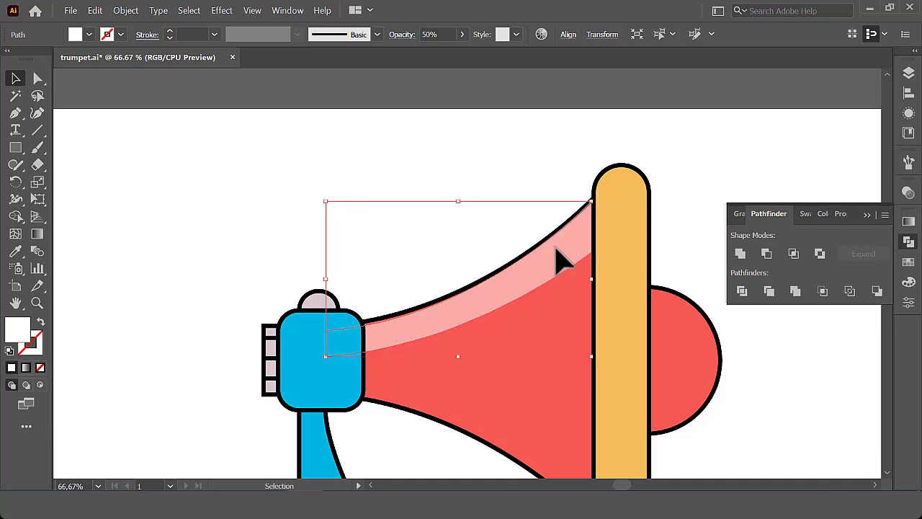
left_click_drag(517, 284, 504, 303)
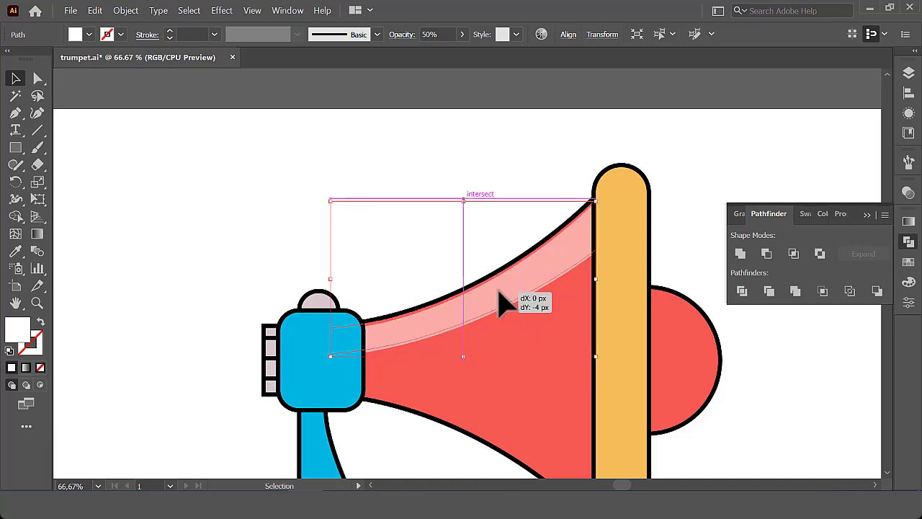
left_click(515, 173)
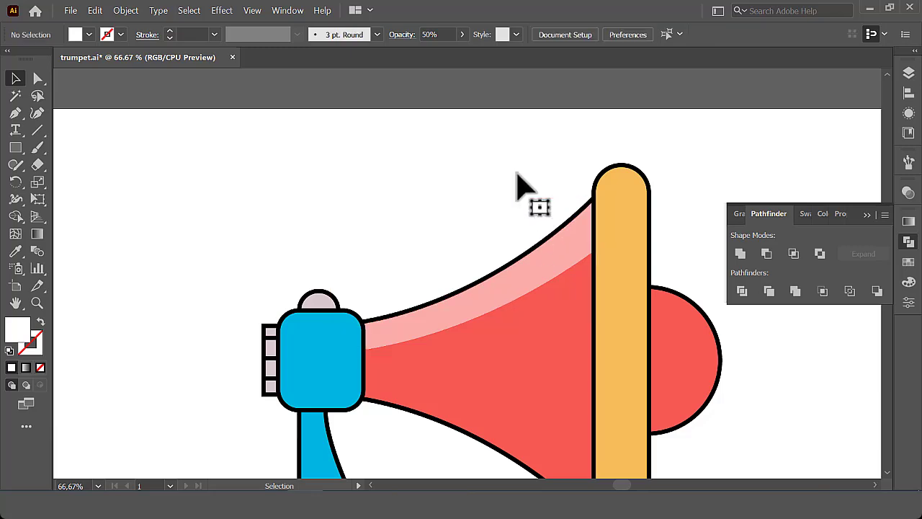
scroll(515, 173, "down", 3)
scroll(537, 277, "down", 1)
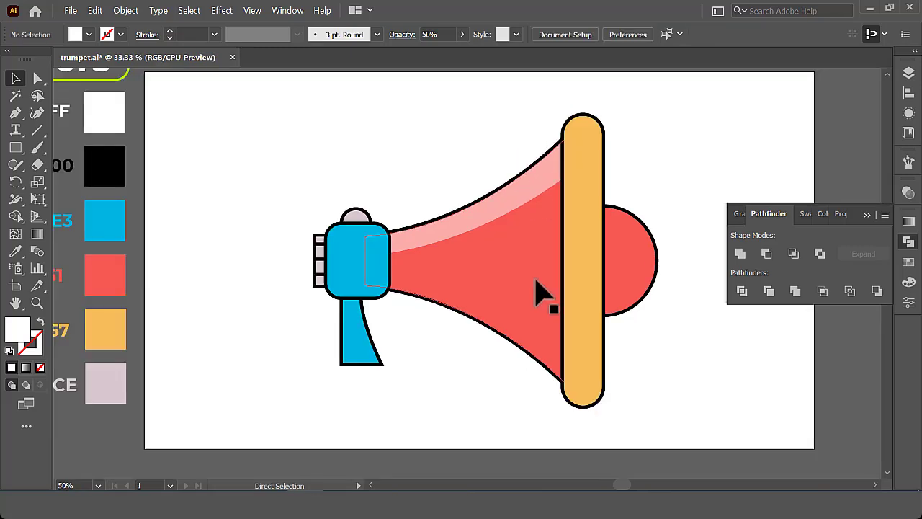
scroll(537, 292, "down", 2)
left_click(489, 292)
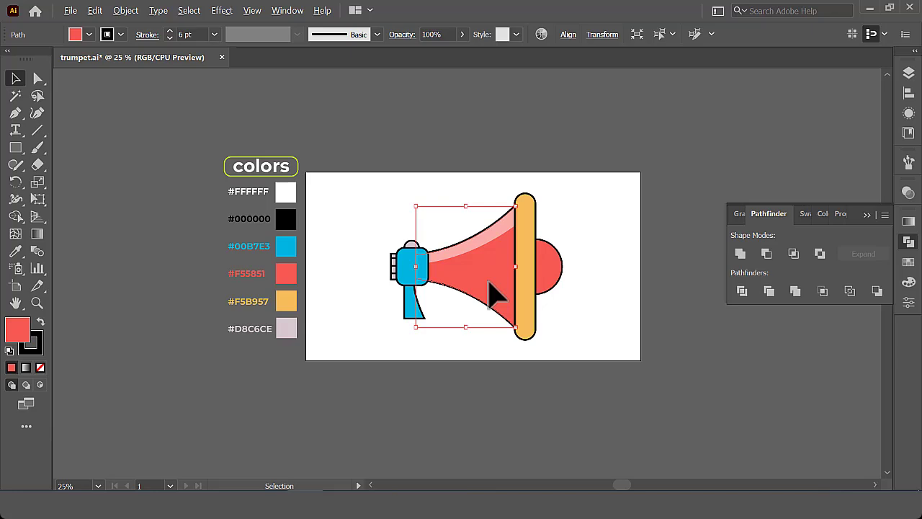
Step: Carve a copy of the horn into a thin arc, black with no outline at 50% opacity
mouse_move(490, 292)
left_mouse_down()
mouse_move(635, 418)
mouse_move(633, 397)
left_mouse_up()
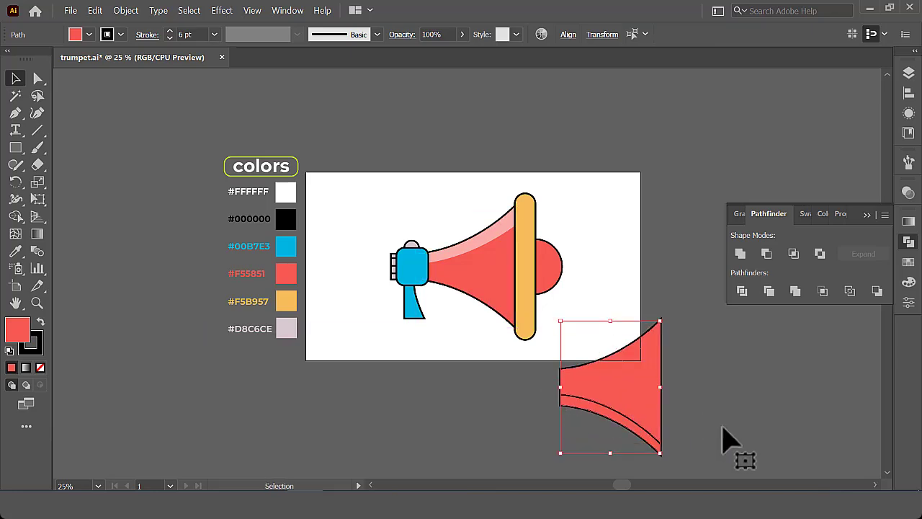
left_click(15, 215)
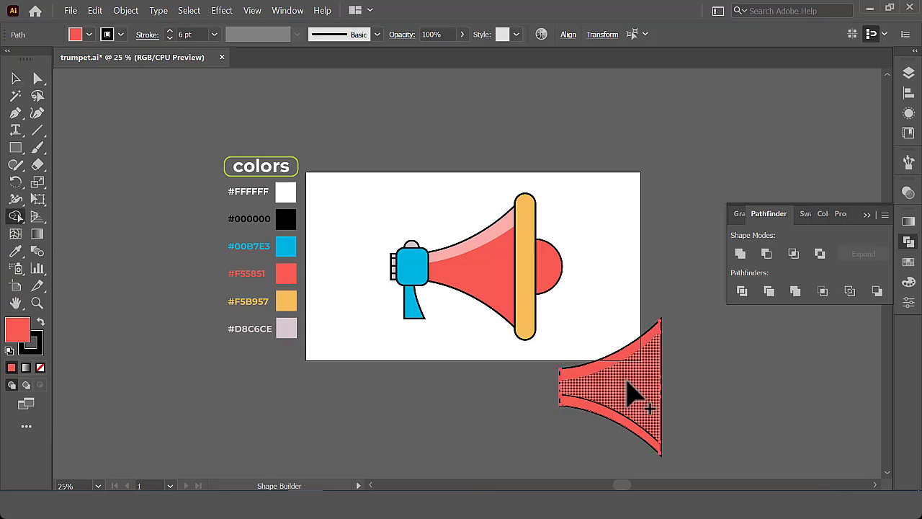
left_click(621, 354, "alt")
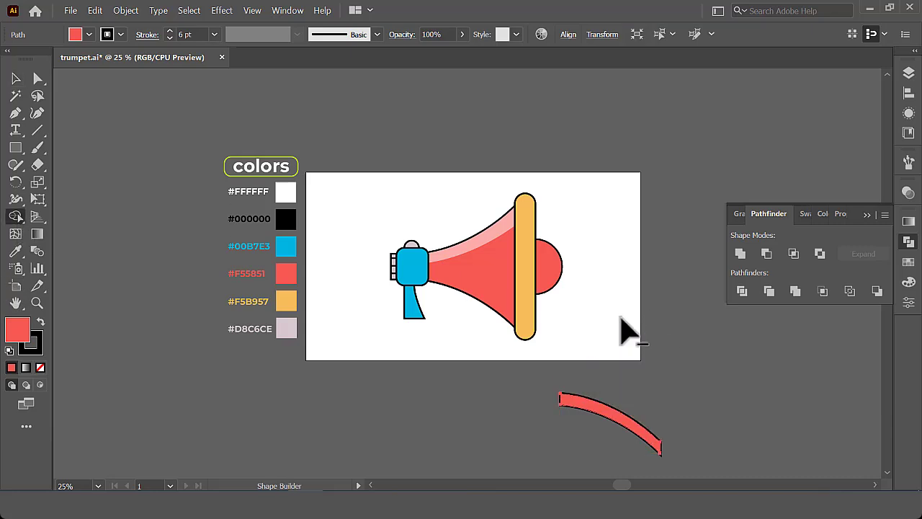
left_click(16, 251)
left_click(291, 217)
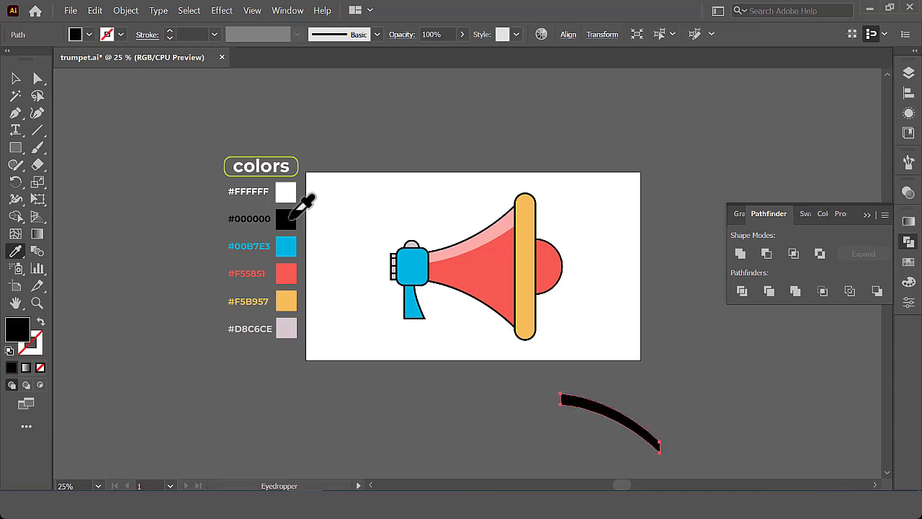
left_click(449, 34)
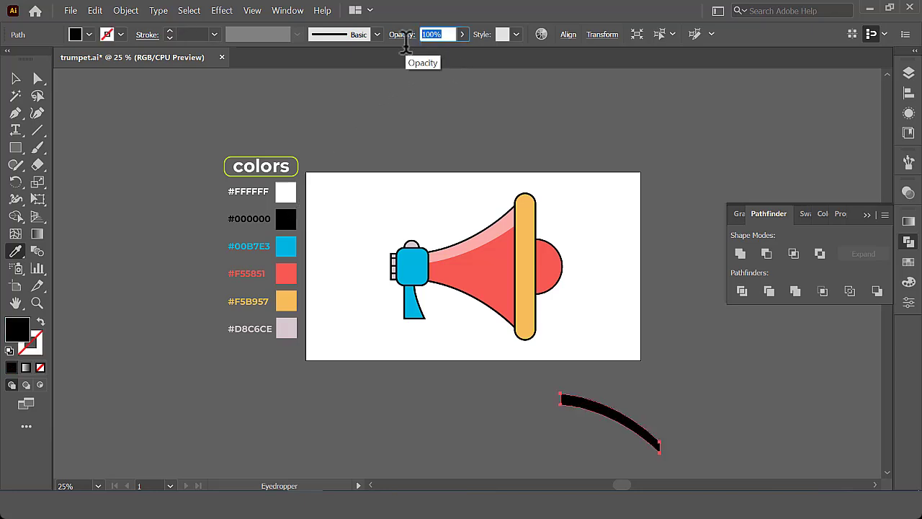
type("50")
key("Return")
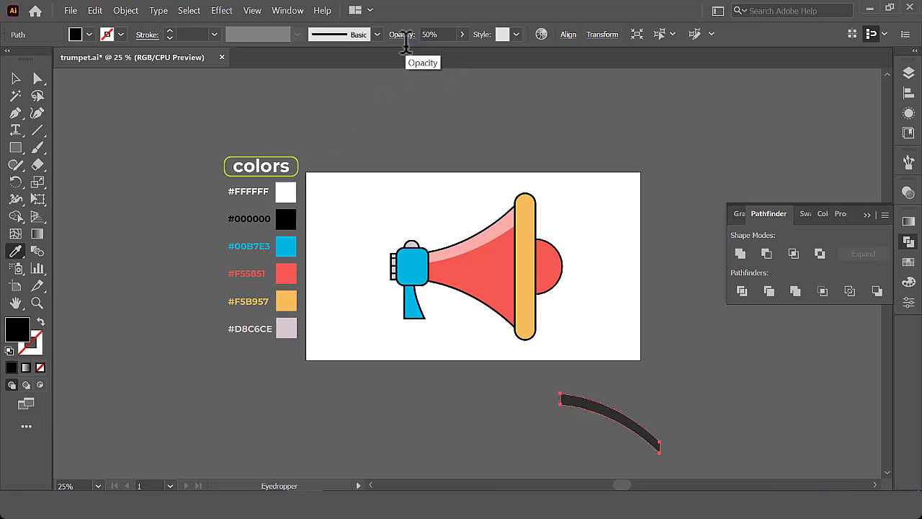
Step: Move the dark arc onto the horn's lower edge, resizing and nudging it into place
left_click(16, 78)
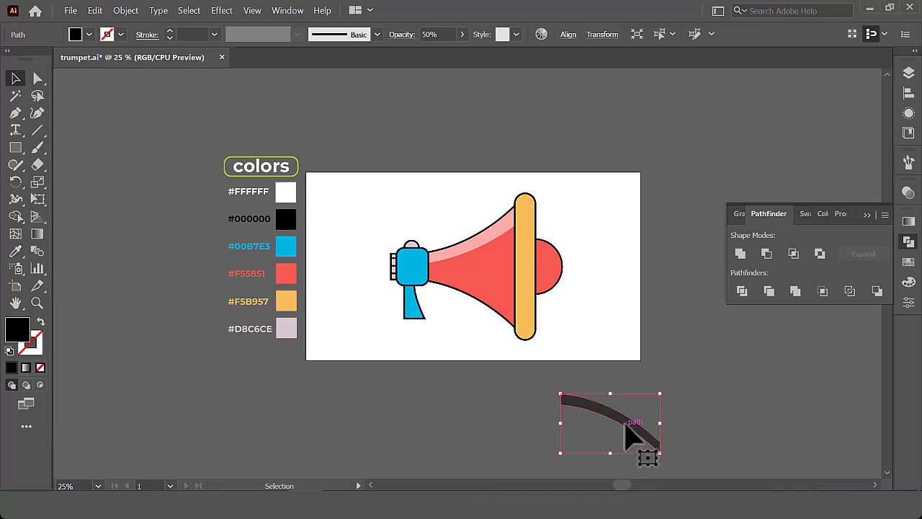
mouse_move(626, 422)
left_mouse_down()
mouse_move(484, 303)
mouse_move(494, 297)
left_mouse_up()
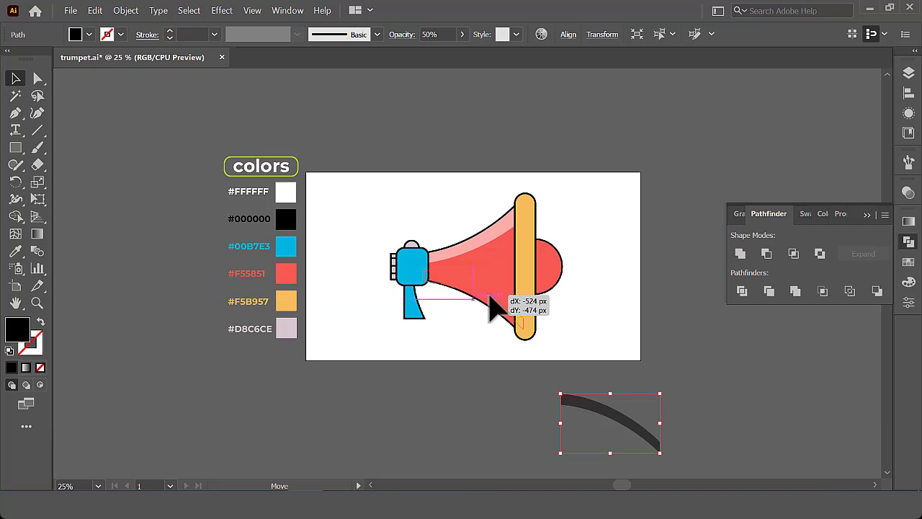
mouse_move(492, 294)
left_mouse_down()
mouse_move(483, 301)
mouse_move(502, 273)
mouse_move(496, 265)
mouse_move(491, 272)
left_mouse_up()
key("ctrl+plus")
key("ctrl+plus")
key("ctrl+plus")
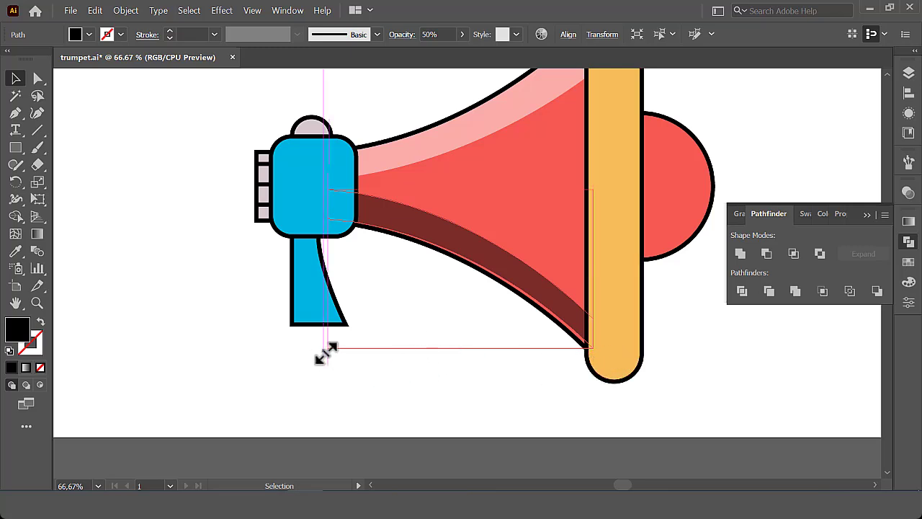
left_click_drag(325, 353, 324, 348)
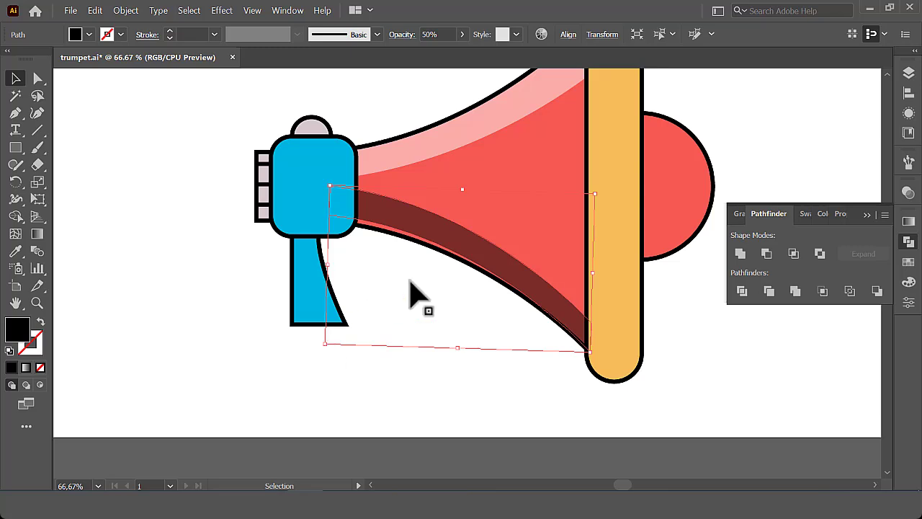
key("ctrl+z")
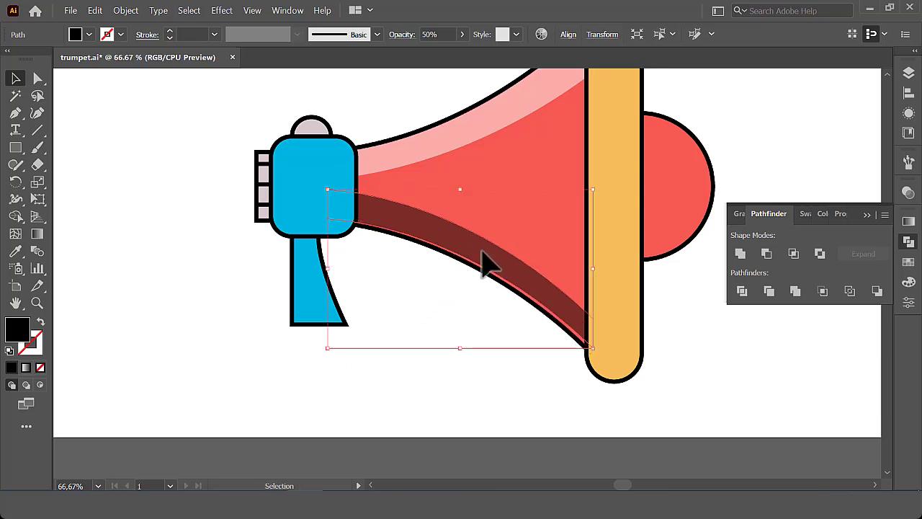
left_click_drag(482, 260, 478, 262)
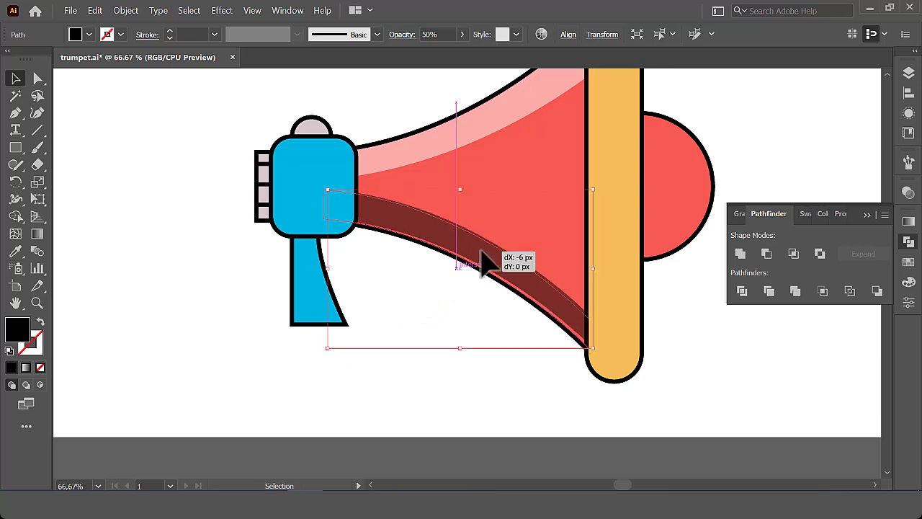
left_click(675, 400)
key("ctrl+minus")
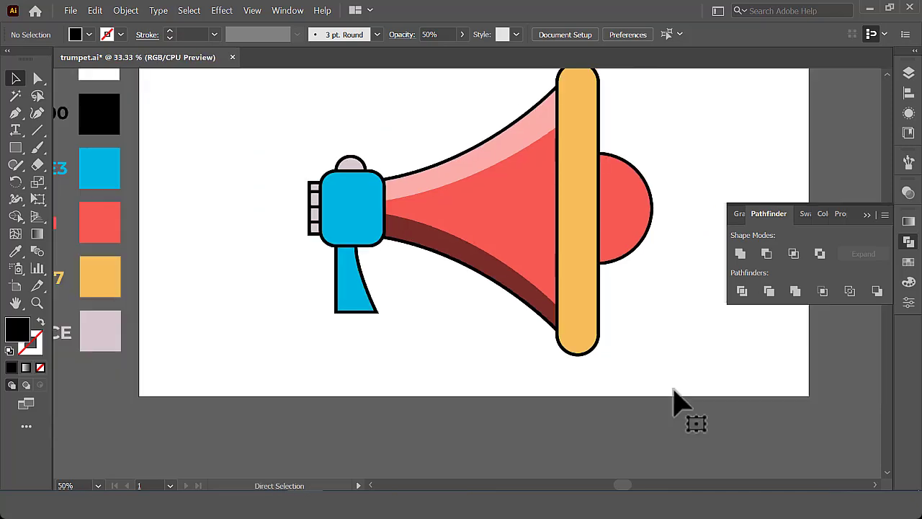
key("ctrl+minus")
key("ctrl+minus")
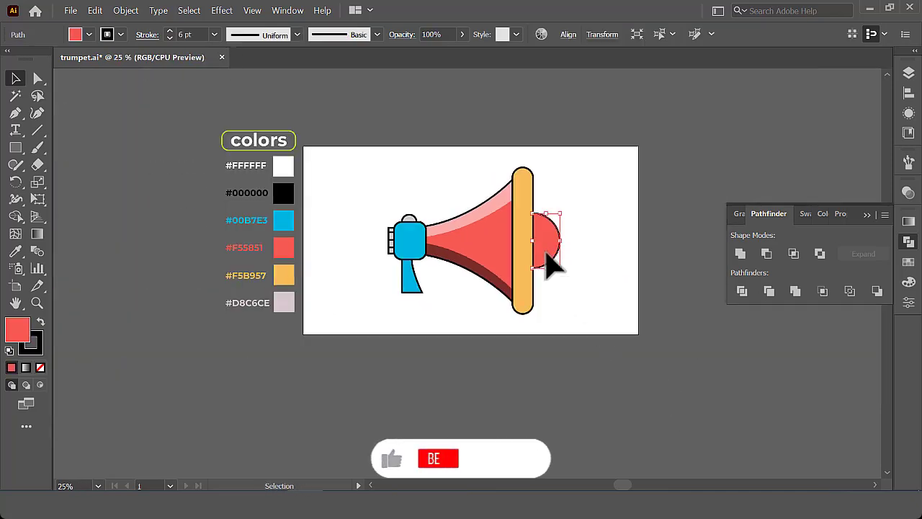
Step: Carve a crescent from two red dome copies and give it the translucent white highlight style
mouse_move(549, 263)
left_mouse_down()
mouse_move(668, 303)
mouse_move(660, 305)
left_mouse_up()
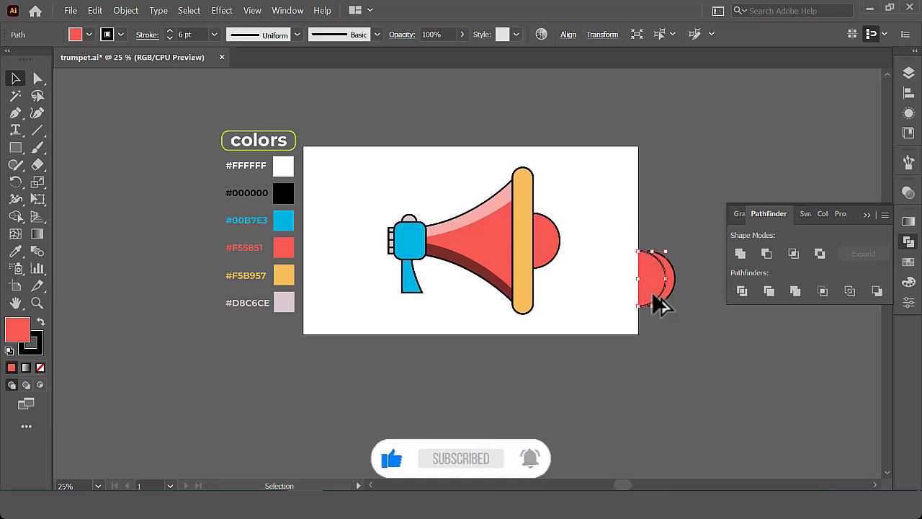
left_click_drag(695, 236, 615, 320)
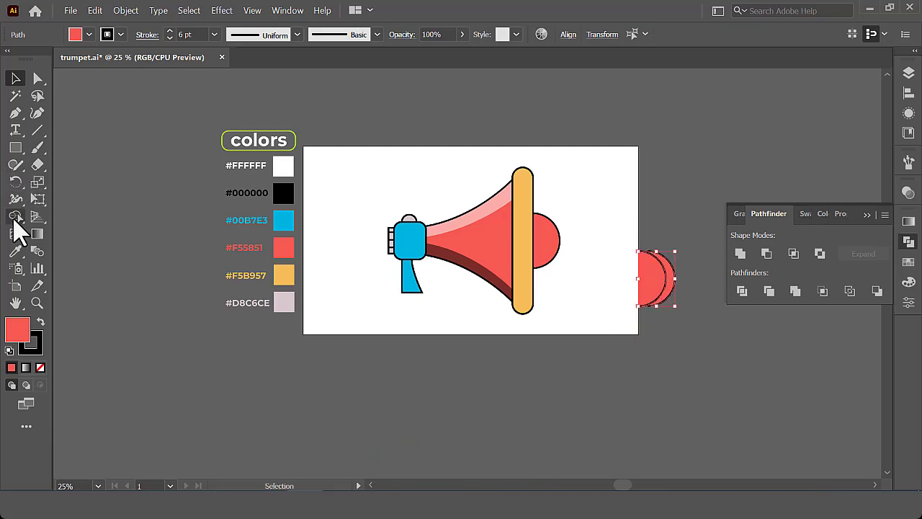
left_click(15, 216)
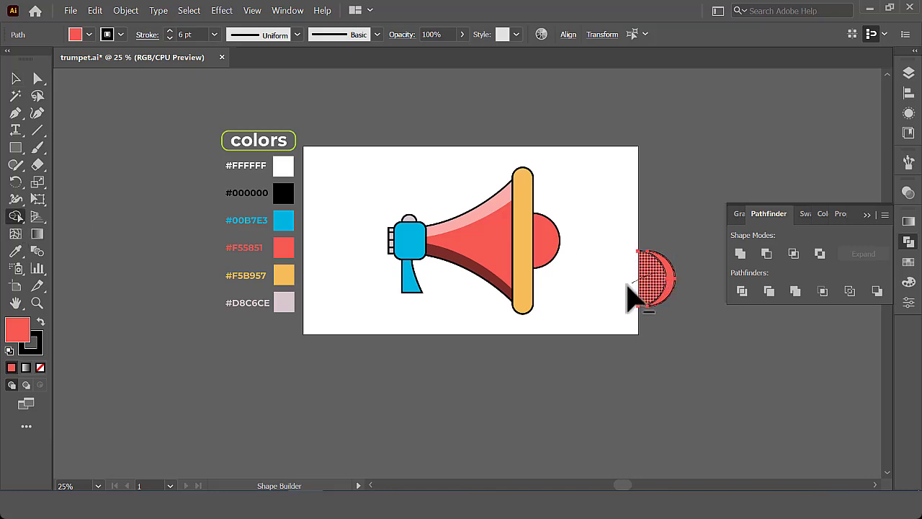
left_click(638, 293, "alt")
left_click(16, 250)
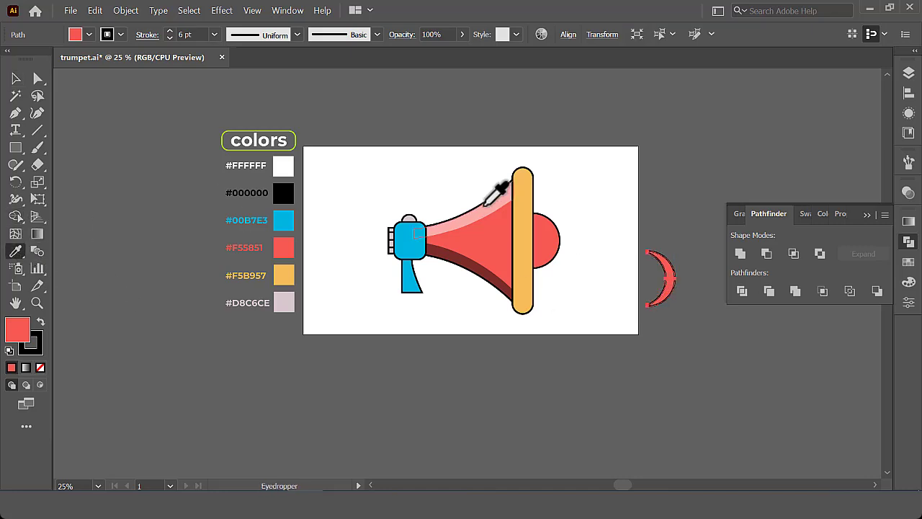
left_click(482, 209)
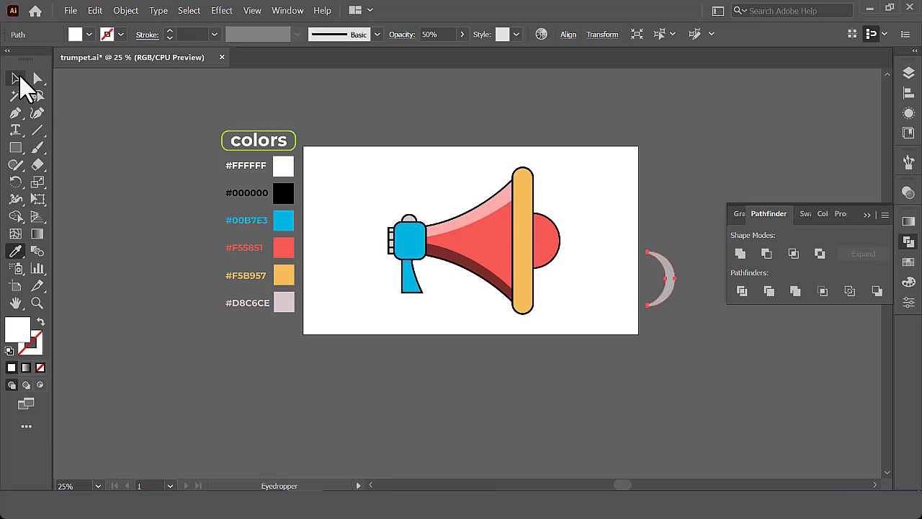
Step: Move the crescent highlight onto the red dome beside the yellow rim
left_click(15, 78)
left_click_drag(671, 284, 554, 248)
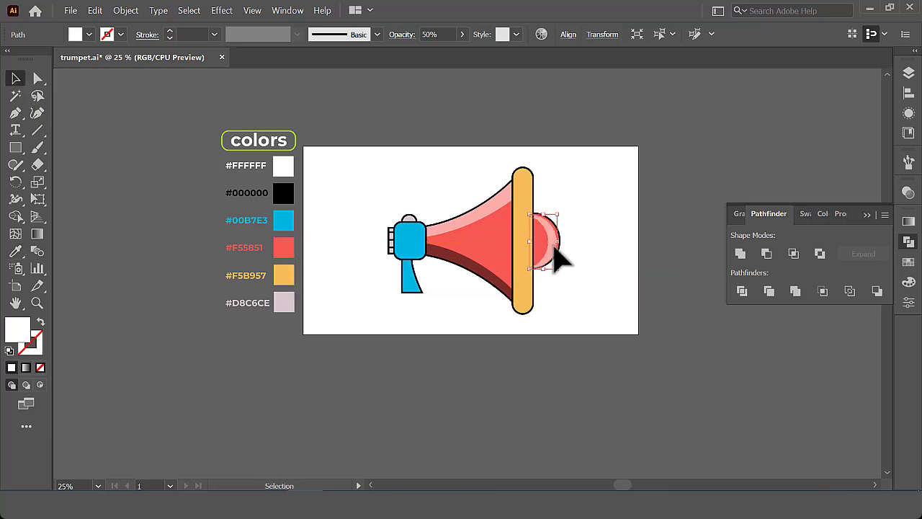
double_click(554, 247)
double_click(604, 284)
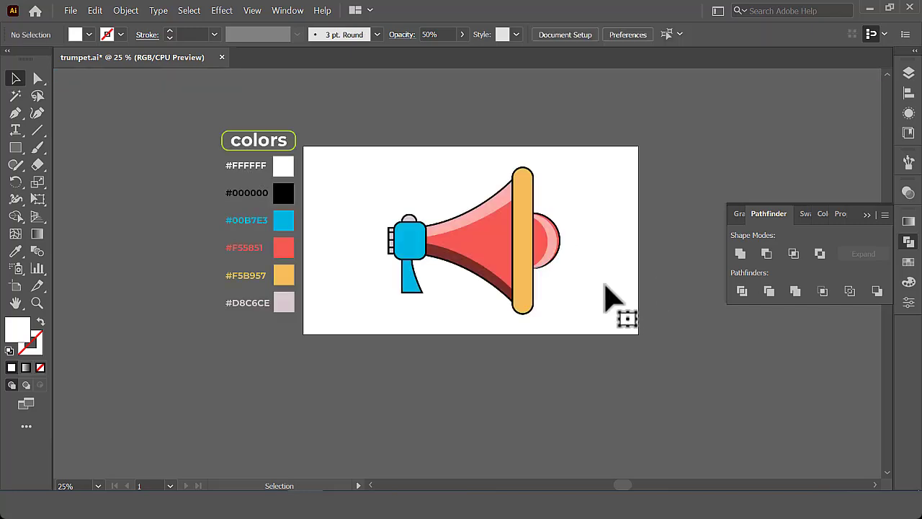
left_click(554, 249)
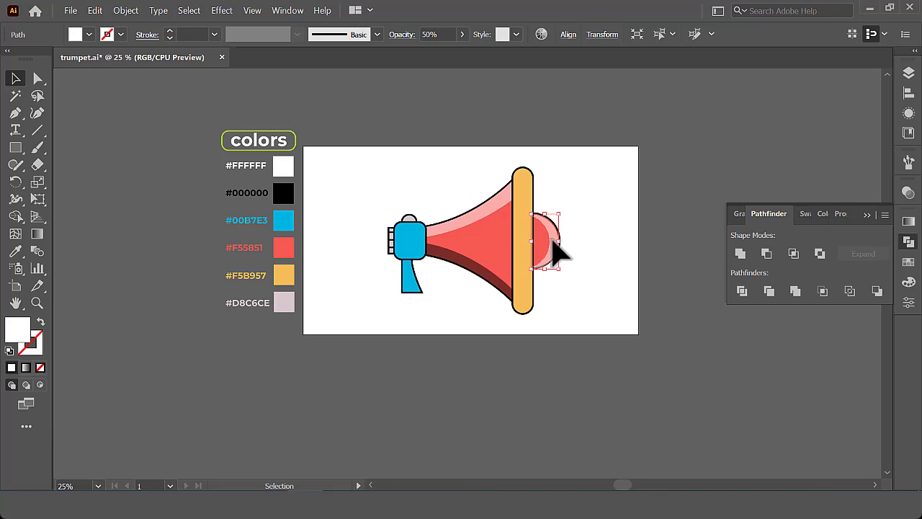
left_click(596, 287)
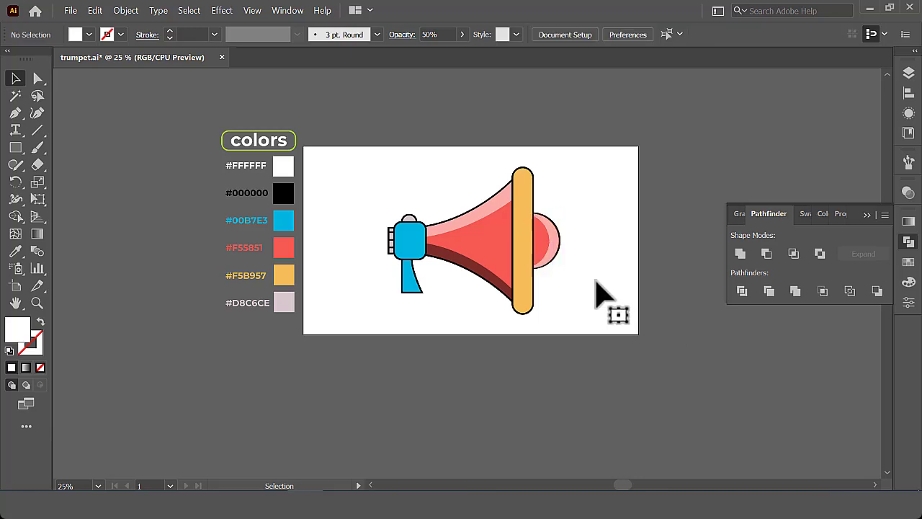
Step: Draw a small circle on the blue body with pale pink fill and a 2 pt black outline
key("ctrl+minus")
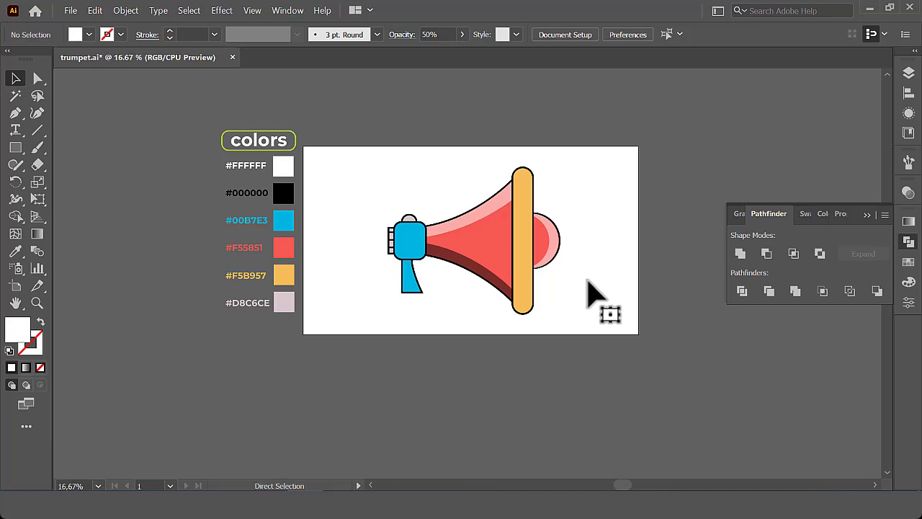
key("ctrl+plus")
key("ctrl+plus")
key("ctrl+plus")
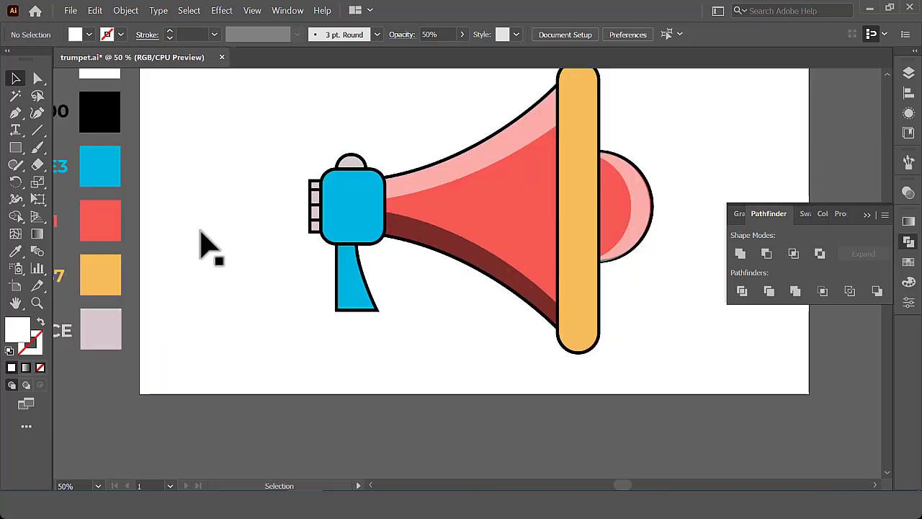
left_click_drag(20, 150, 56, 179)
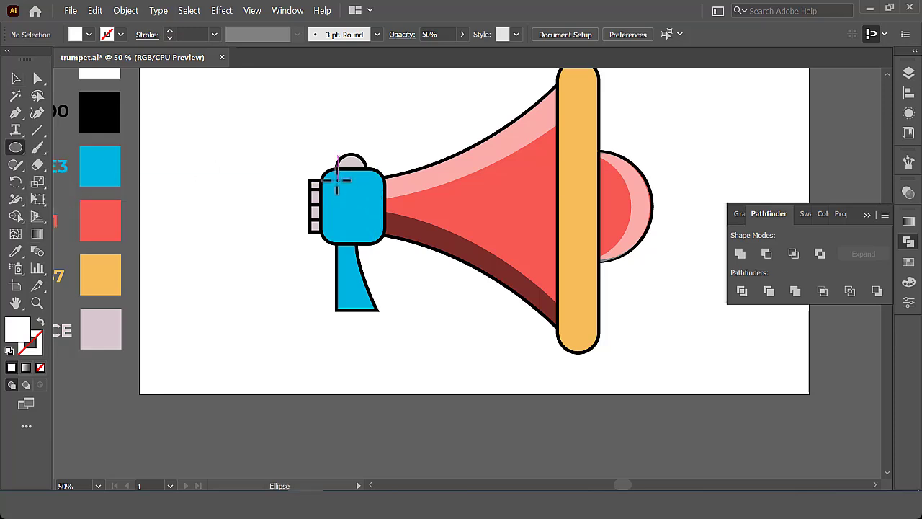
left_click_drag(336, 180, 348, 187)
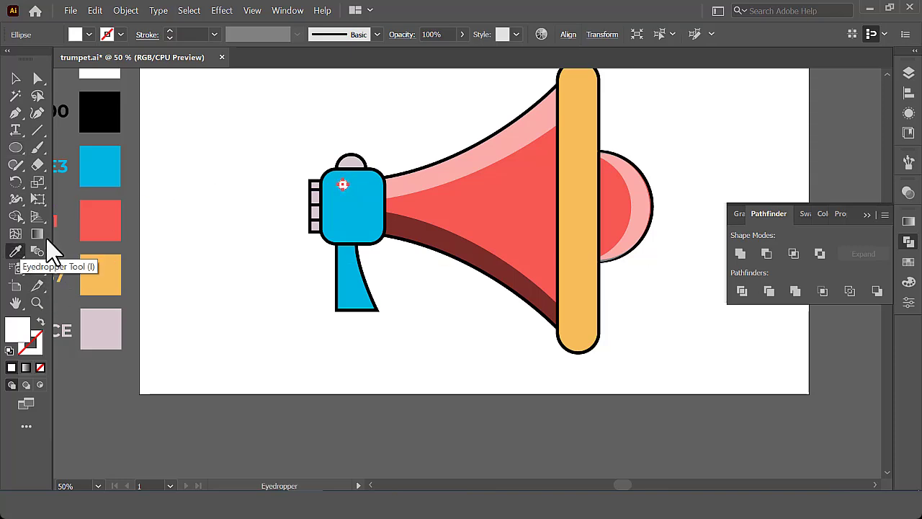
left_click(15, 251)
left_click(355, 166)
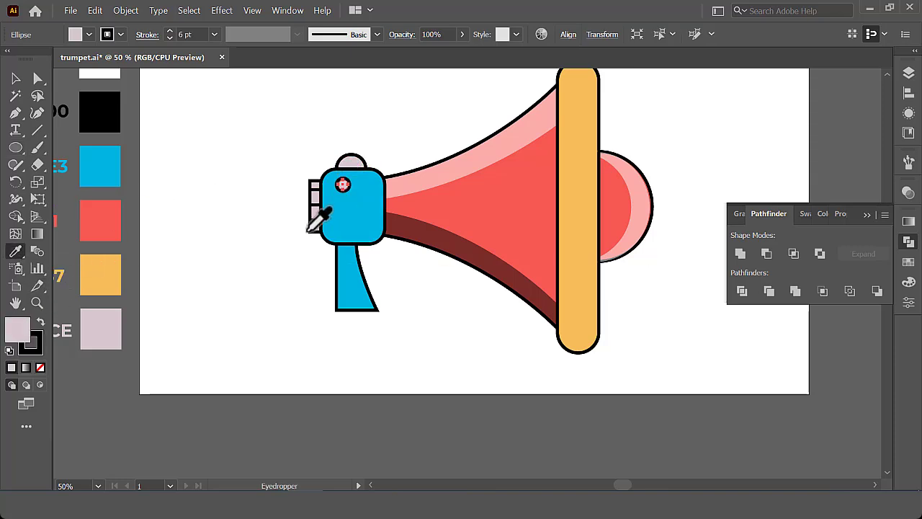
key("ctrl+equal")
key("ctrl+equal")
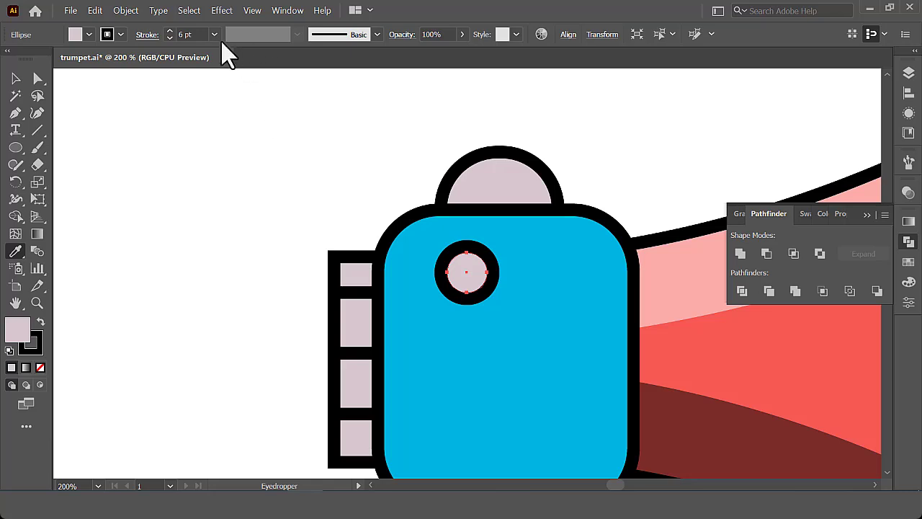
left_click(215, 35)
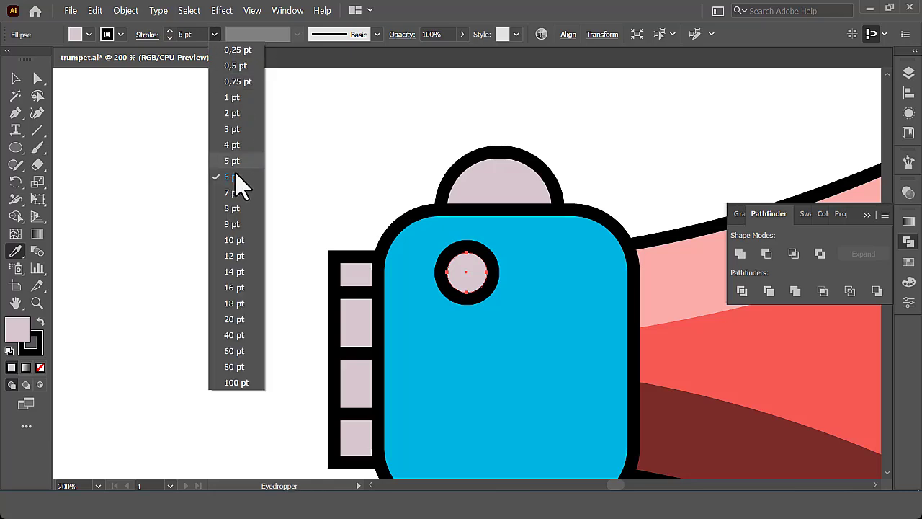
left_click(235, 115)
Step: Position and size the rivet circles, then copy the pair down to the body's bottom corners
left_click(16, 77)
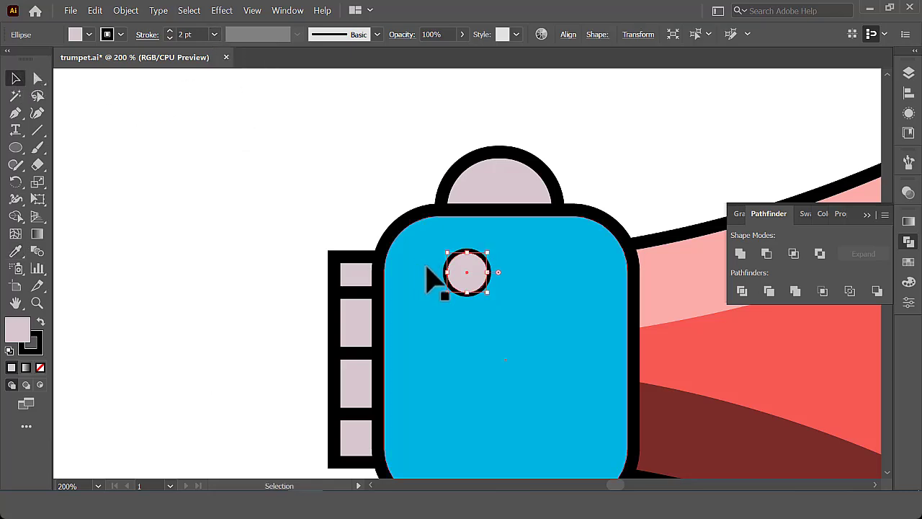
left_click_drag(452, 283, 425, 278)
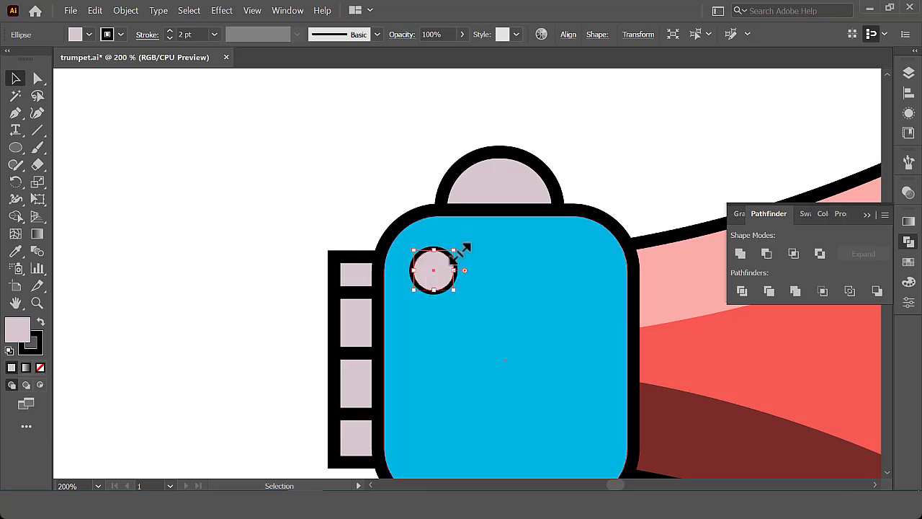
mouse_move(454, 250)
left_mouse_down()
mouse_move(448, 256)
mouse_move(578, 270)
left_mouse_up()
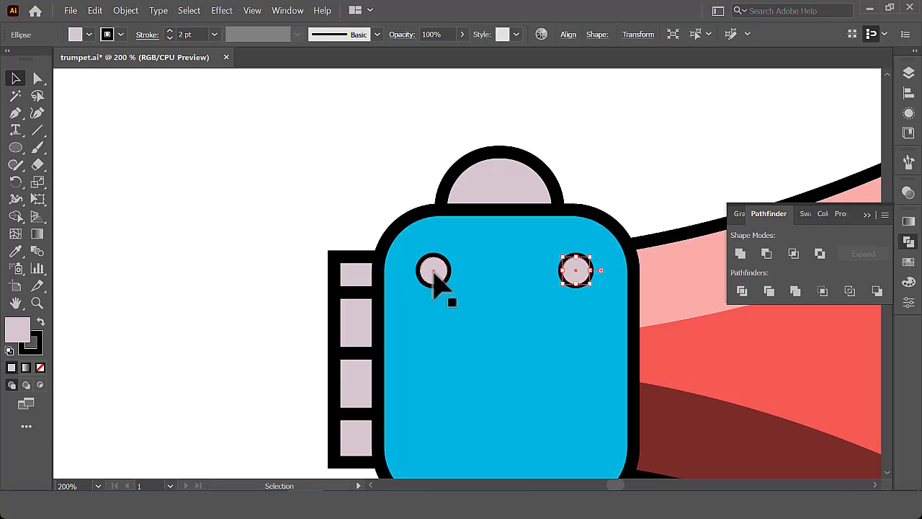
left_click(433, 272, "shift")
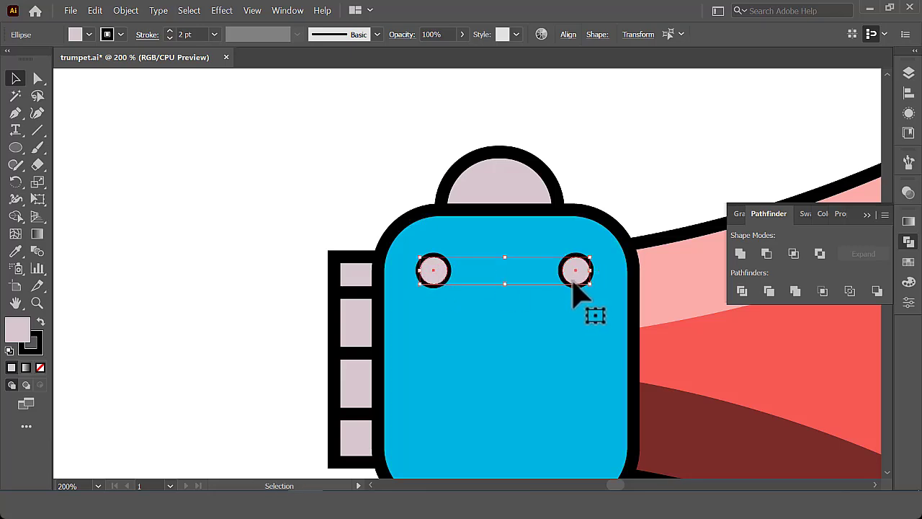
left_click_drag(576, 277, 585, 459)
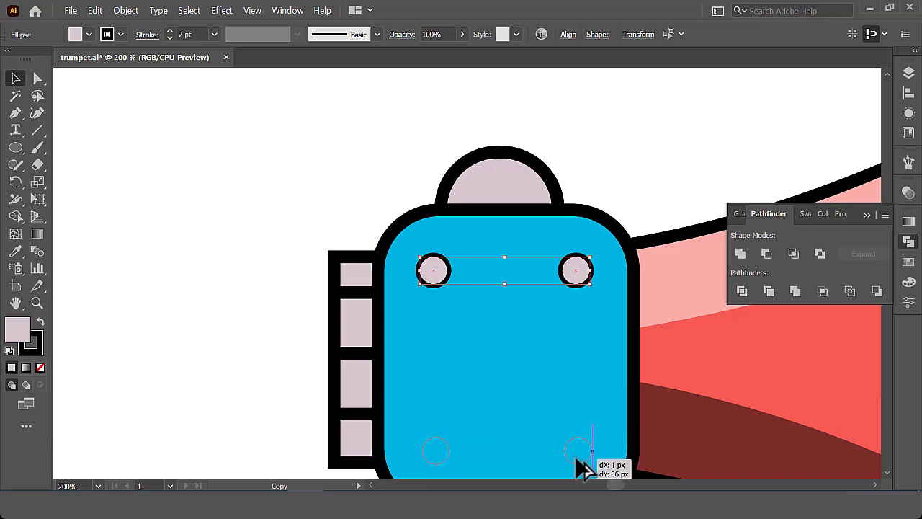
left_click_drag(583, 457, 587, 472)
left_click(258, 215)
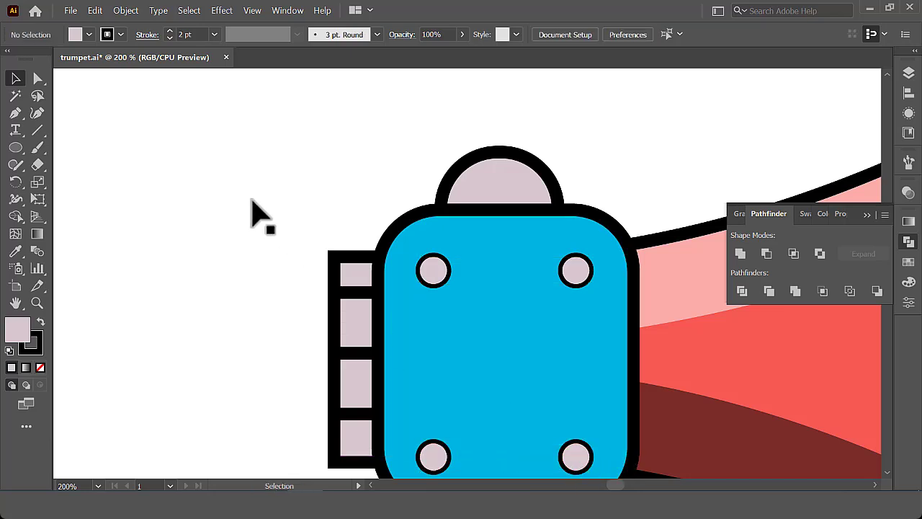
Step: Carve a thin strip from two offset copies of the blue grip
key("ctrl+minus")
key("ctrl+minus")
key("ctrl+minus")
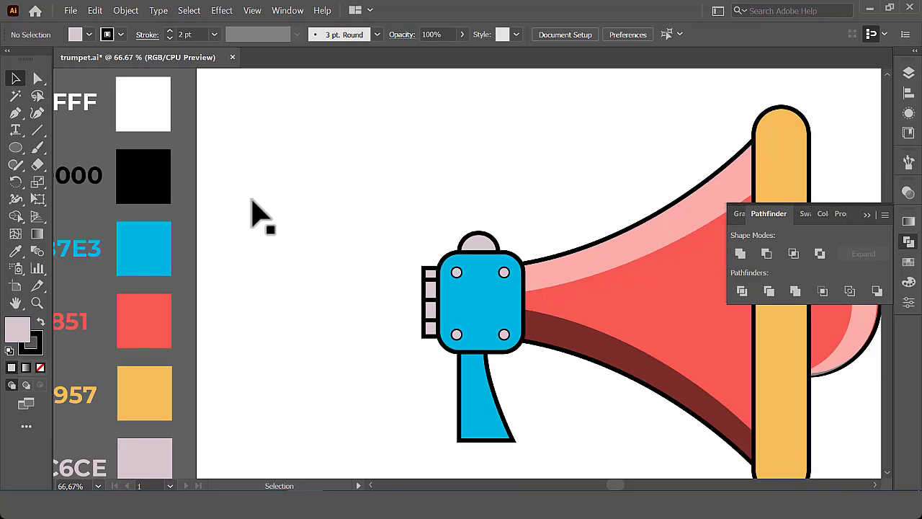
left_click(481, 435)
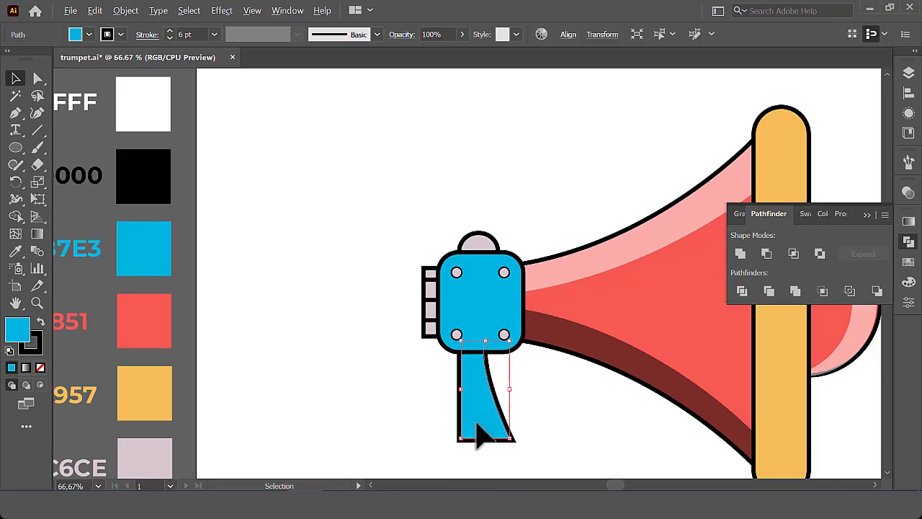
mouse_move(481, 434)
left_mouse_down()
mouse_move(251, 250)
mouse_move(267, 252)
left_mouse_up()
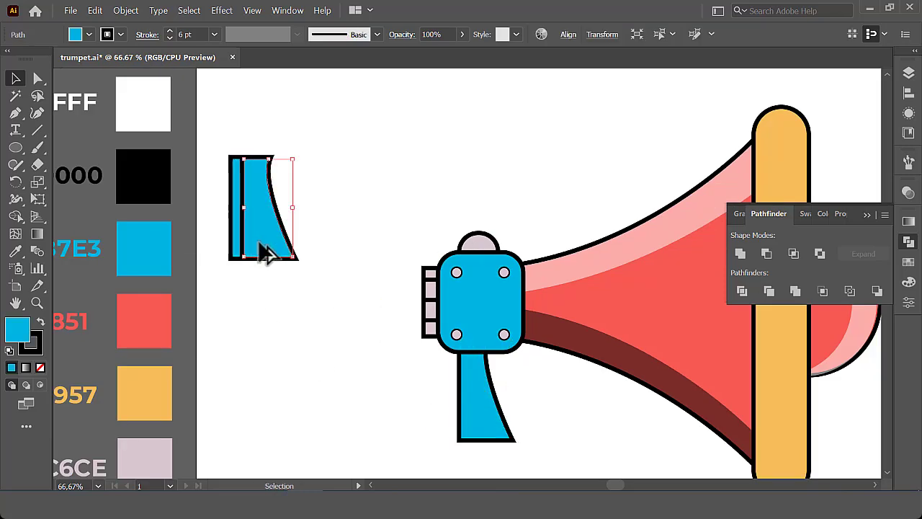
left_click_drag(224, 147, 319, 360)
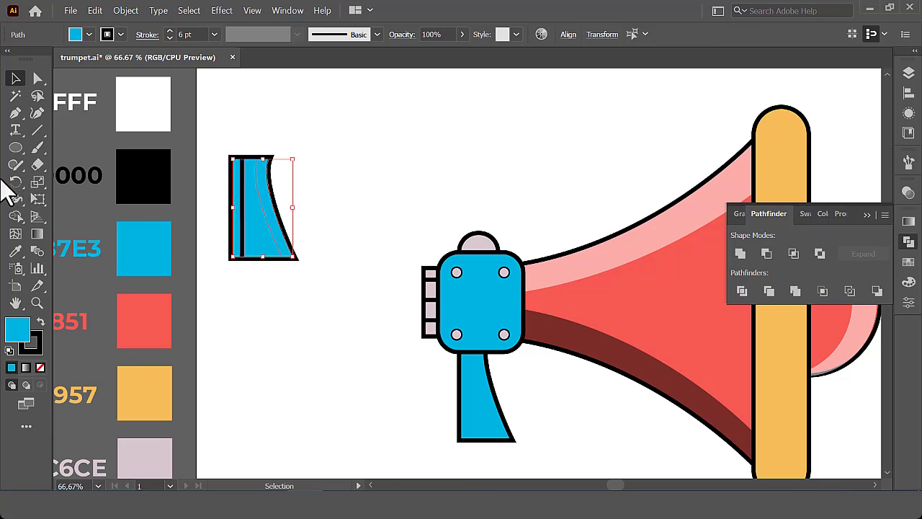
left_click(20, 220)
left_click_drag(315, 229, 267, 257)
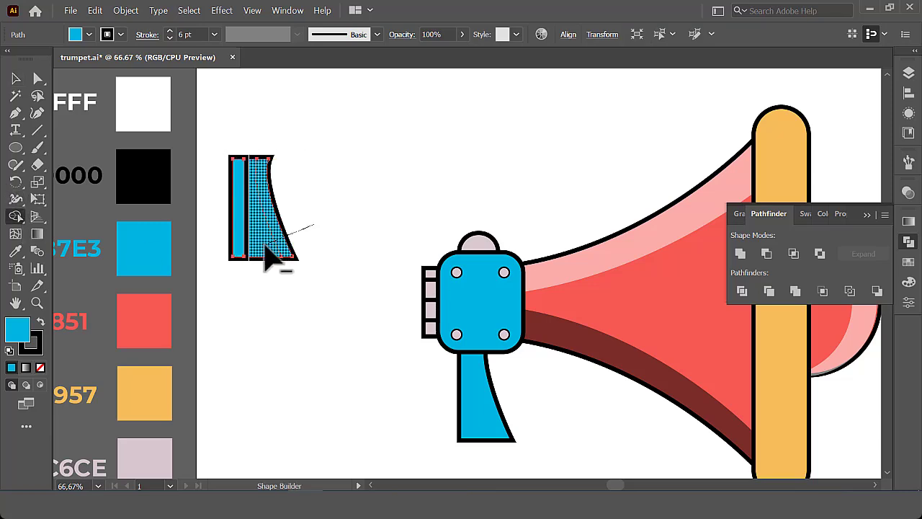
Step: Give the strip the translucent black shadow style and set it along the grip's left edge
left_click(15, 251)
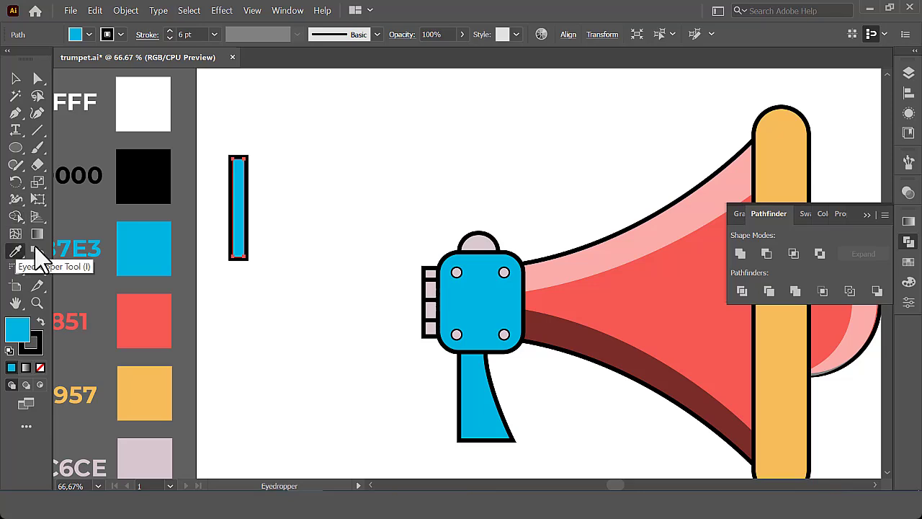
left_click(575, 332)
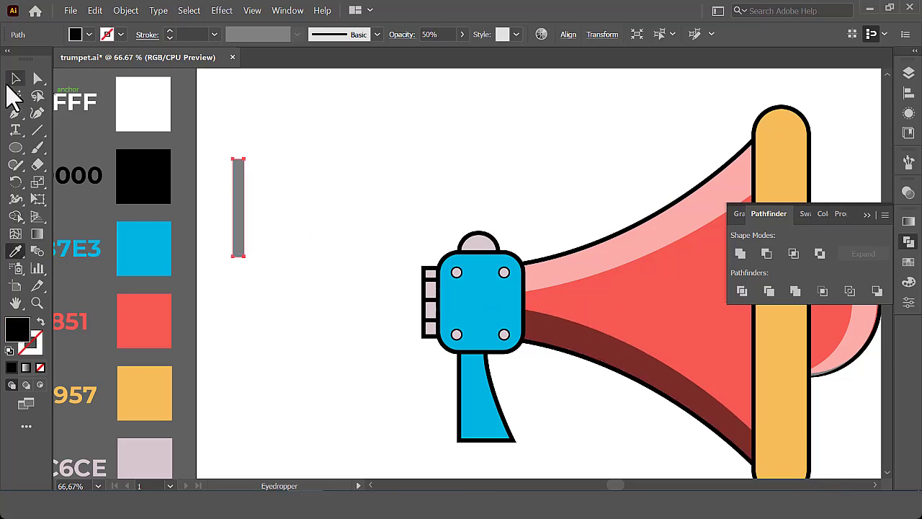
left_click(15, 79)
left_click_drag(242, 210, 468, 395)
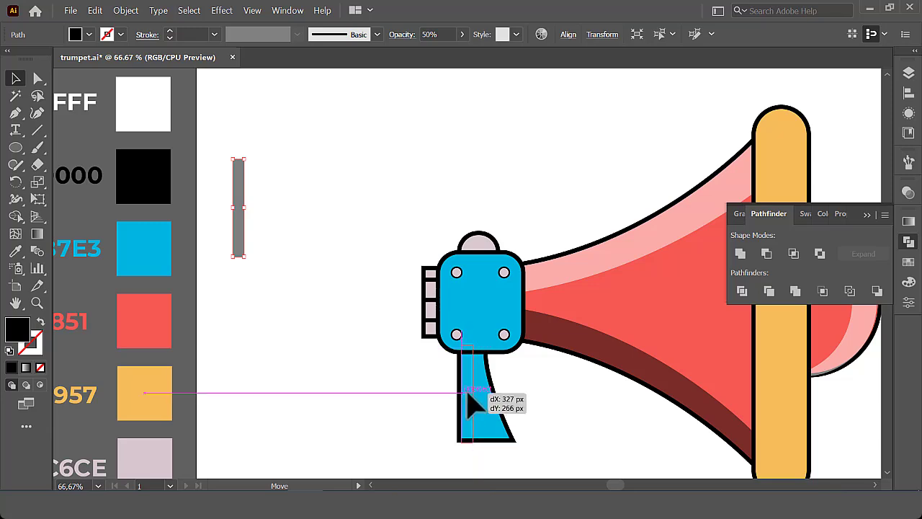
left_click_drag(467, 393, 467, 393)
Step: Carve a left crescent from two offset copies of the blue rounded body
left_click(364, 392)
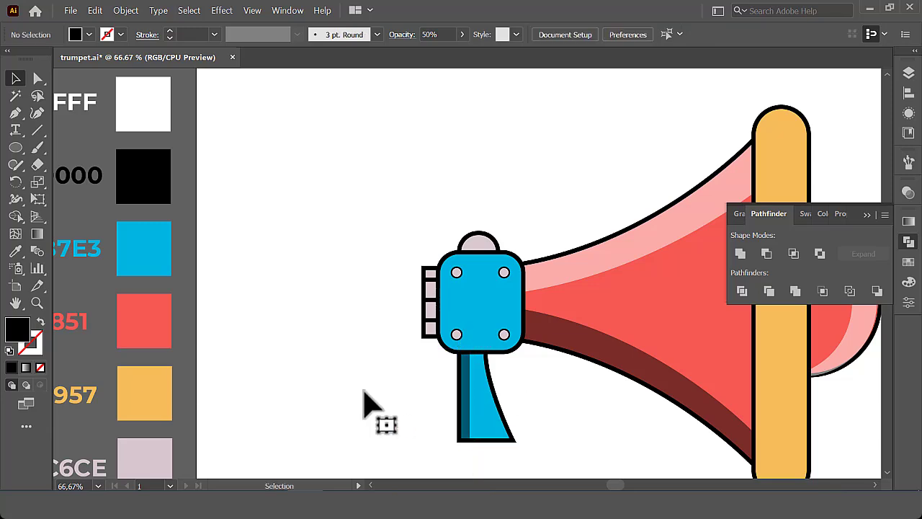
left_click_drag(491, 320, 336, 208)
left_click_drag(340, 209, 358, 209)
left_click_drag(260, 173, 397, 295)
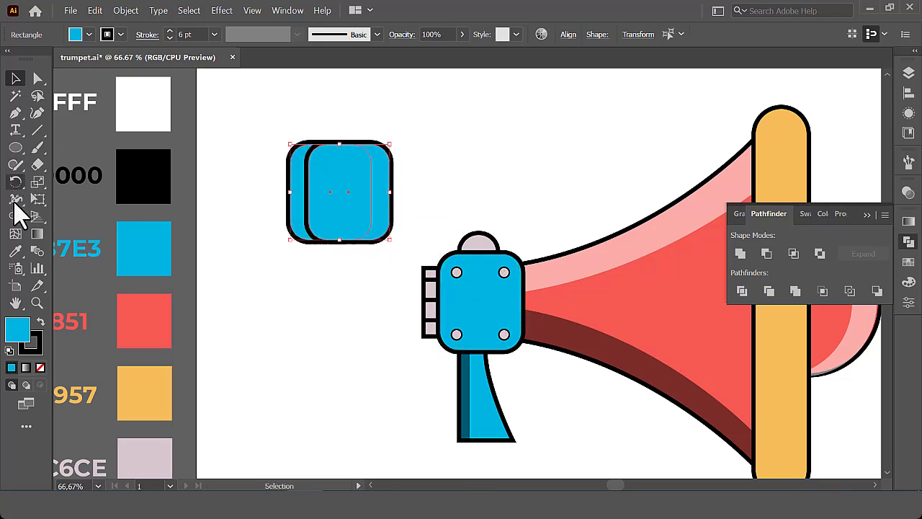
left_click(15, 216)
left_click_drag(382, 203, 361, 206)
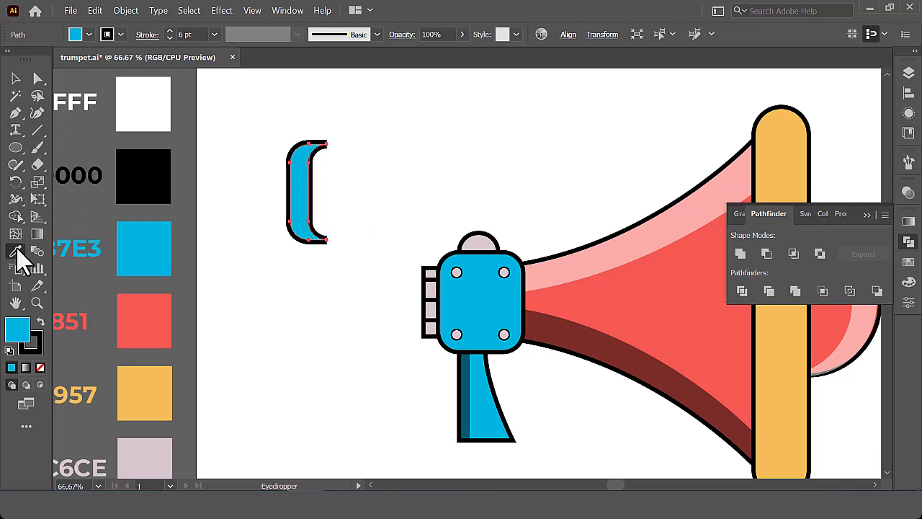
Step: Give the crescent the translucent black shadow style and place it on the body's left side
left_click(465, 396)
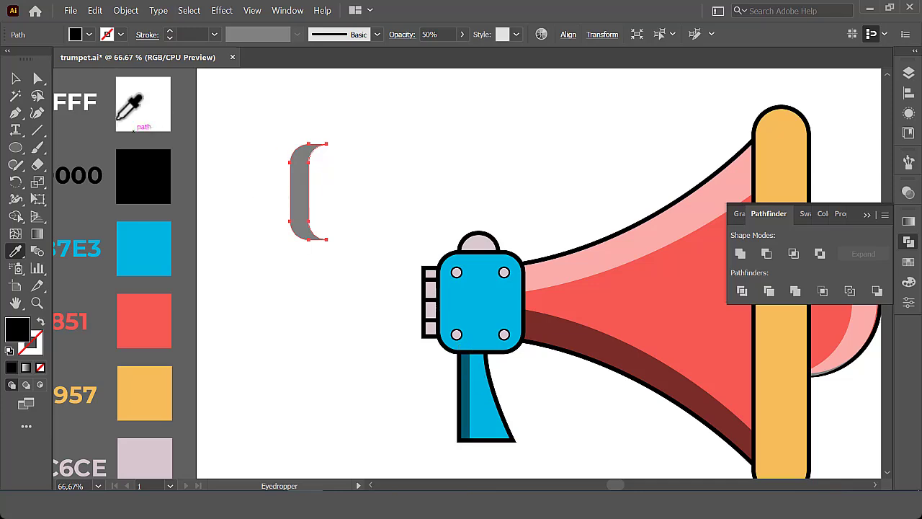
left_click(16, 78)
left_click_drag(310, 196, 459, 305)
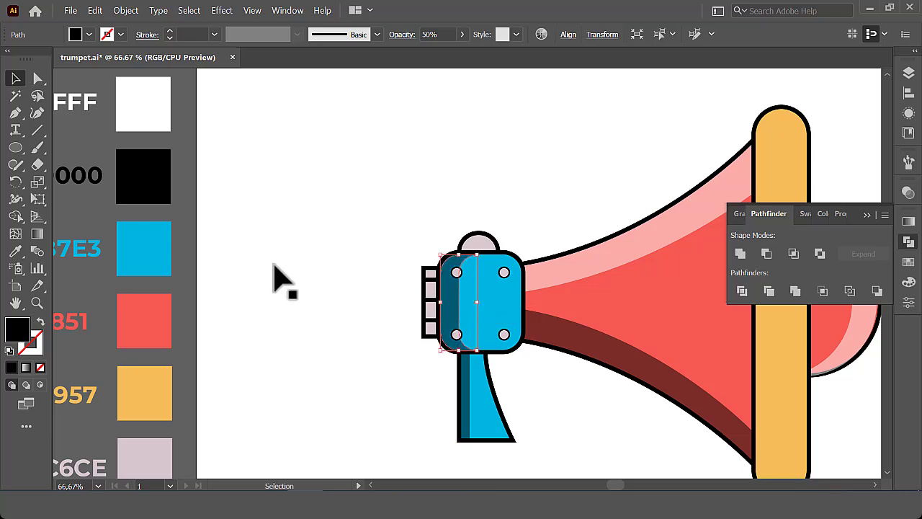
left_click(273, 278)
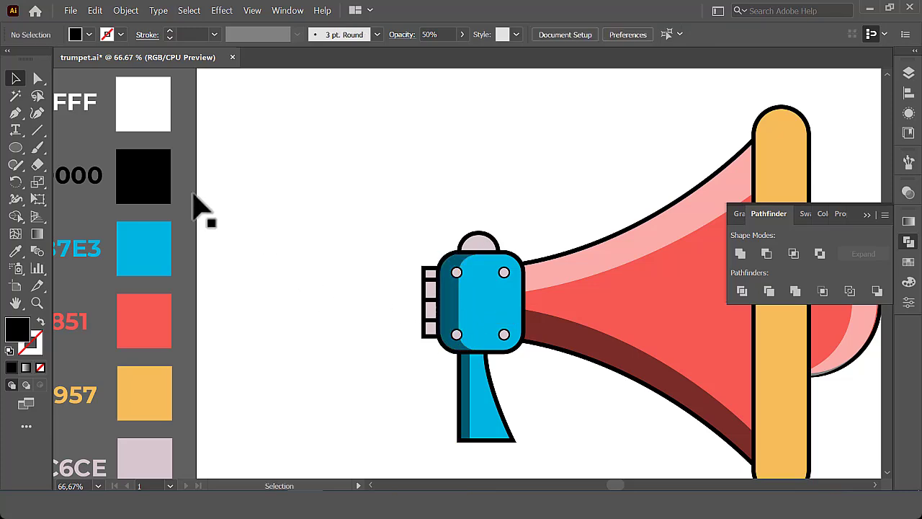
Step: Draw a small ellipse on the red horn with the white translucent highlight style
key("ctrl+minus")
key("ctrl+minus")
key("ctrl+minus")
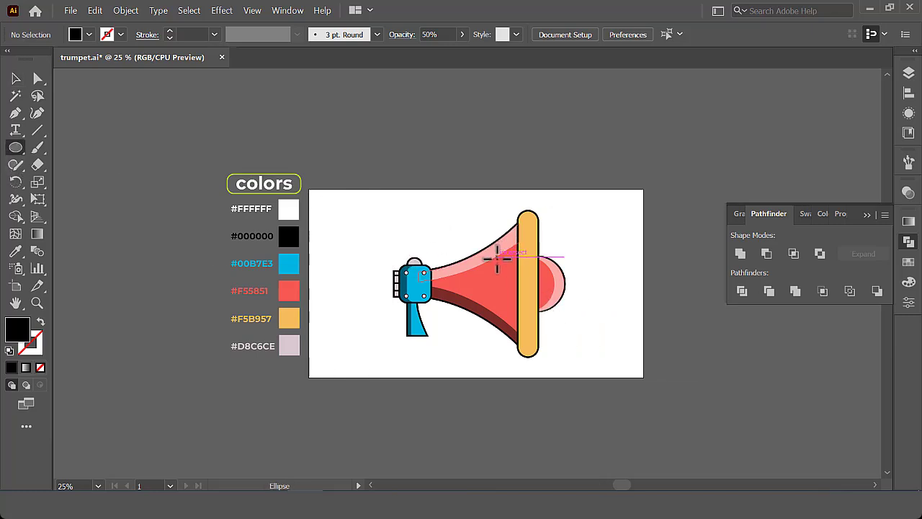
left_click_drag(497, 257, 510, 265)
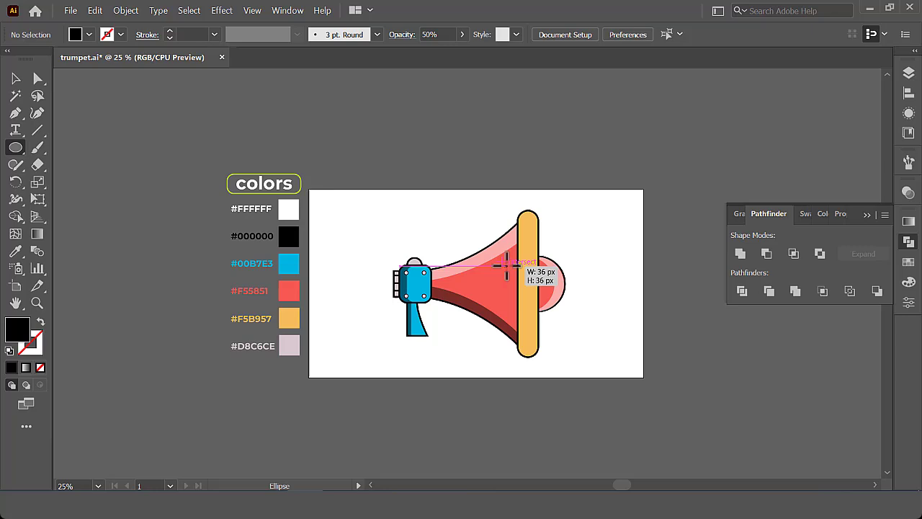
left_click(15, 252)
left_click(479, 257)
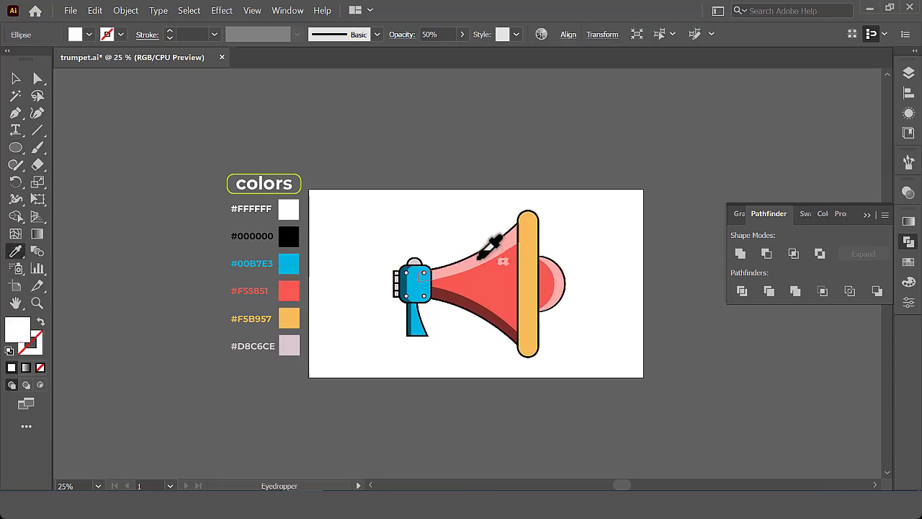
key("ctrl+shift+a")
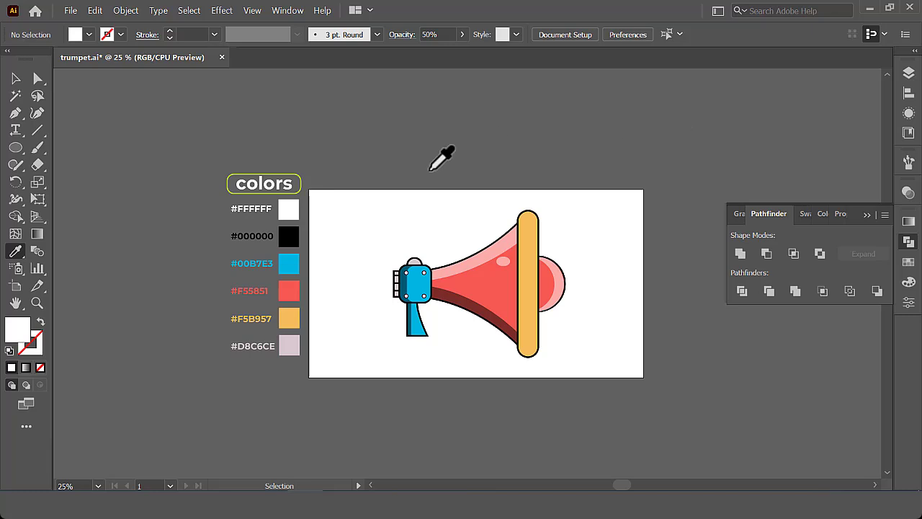
left_click(16, 79)
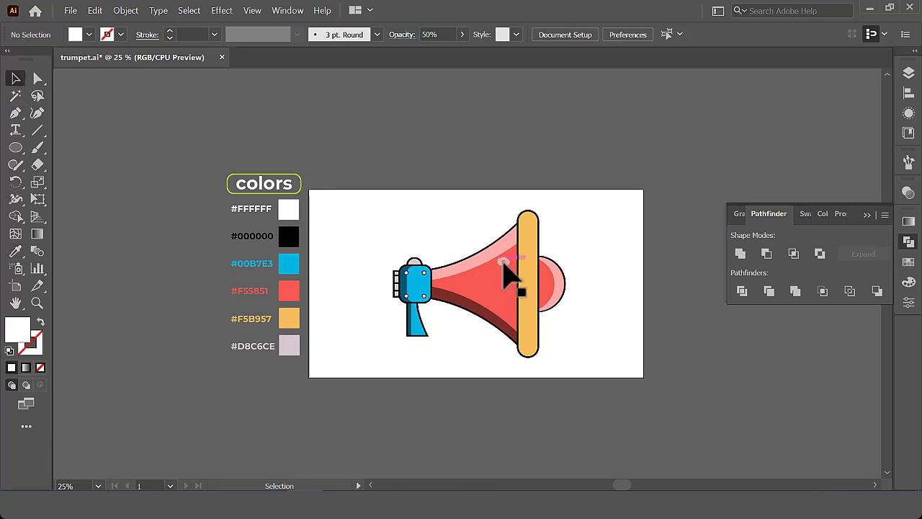
left_click_drag(502, 261, 504, 262)
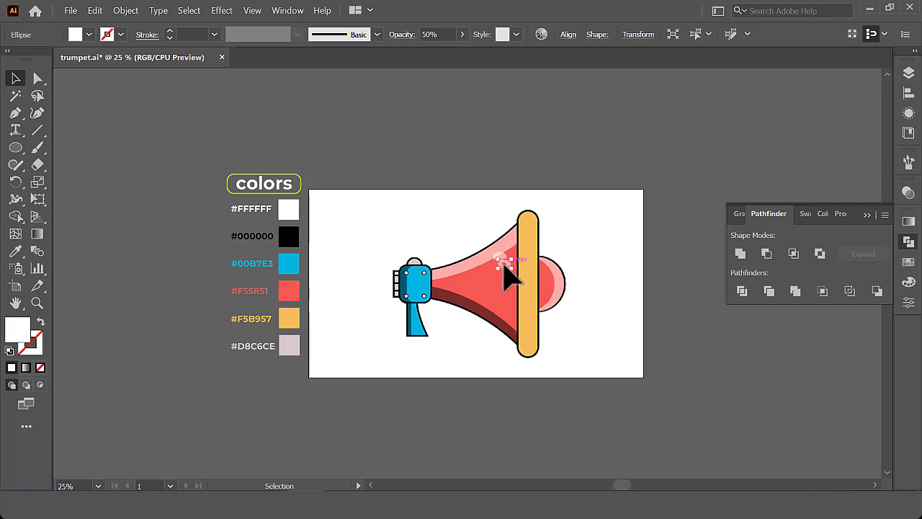
Step: Duplicate the highlight ellipse and scale the copies down on the horn and bell
key("ctrl+1")
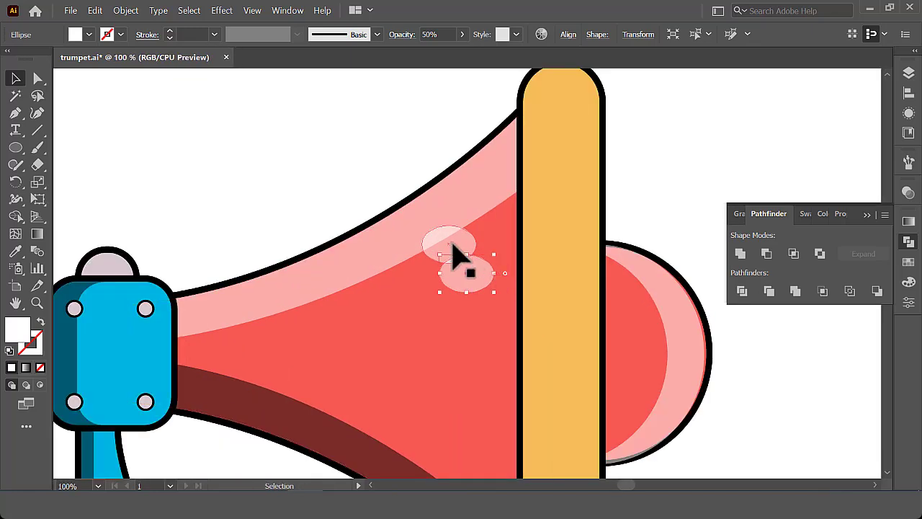
mouse_move(464, 260)
left_mouse_down()
mouse_move(417, 276)
mouse_move(410, 304)
left_mouse_up()
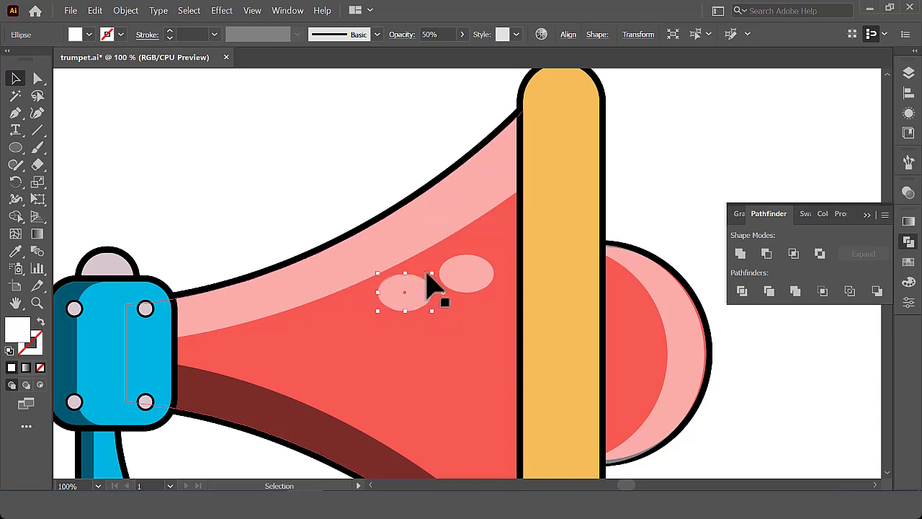
mouse_move(431, 273)
left_mouse_down()
mouse_move(418, 284)
mouse_move(437, 295)
mouse_move(438, 287)
mouse_move(650, 330)
left_mouse_up()
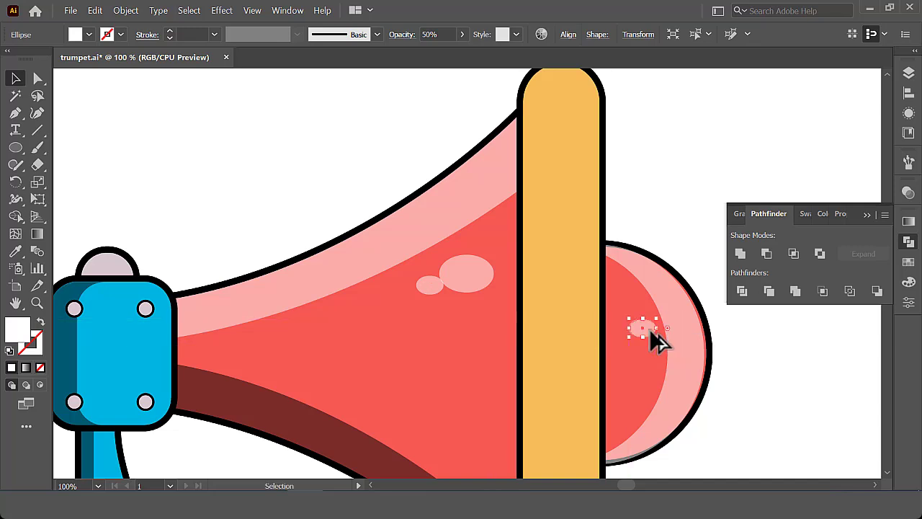
left_click_drag(657, 317, 637, 344)
key("ctrl+shift+a")
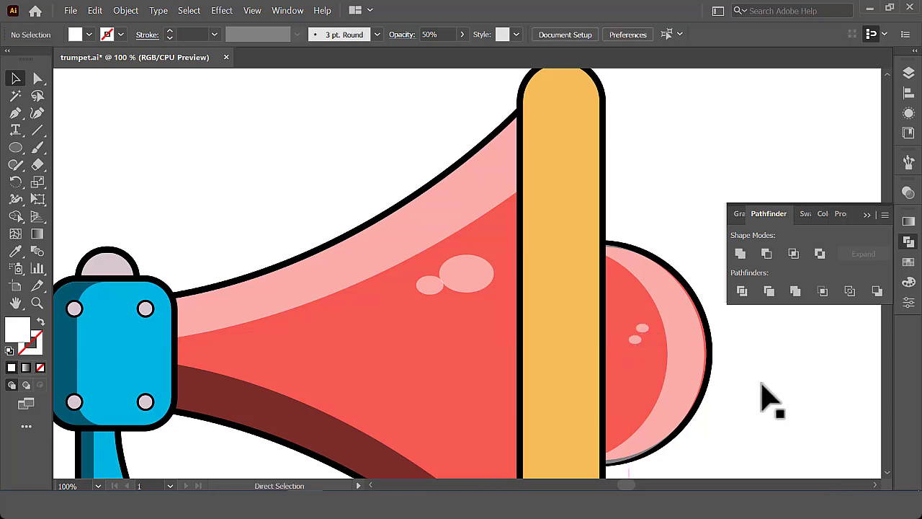
key("ctrl+plus")
key("ctrl+minus")
key("ctrl+minus")
key("ctrl+minus")
key("ctrl+minus")
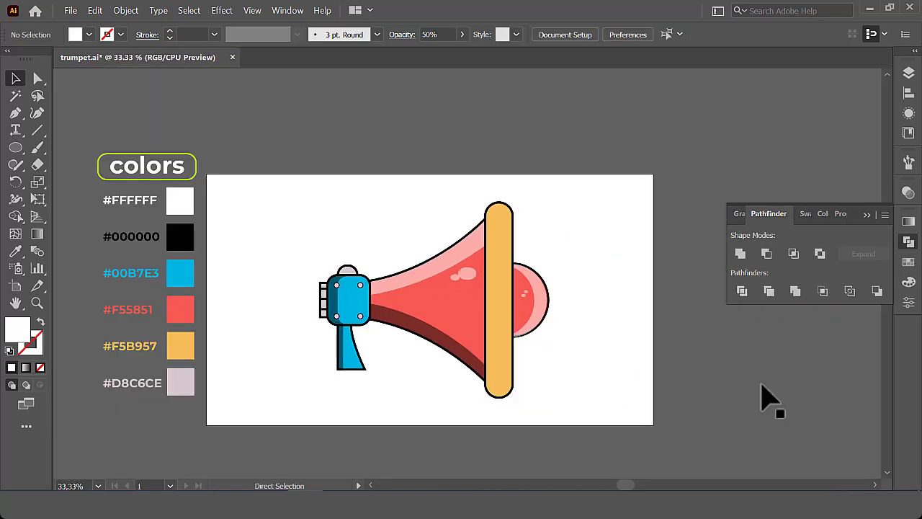
Step: Set up a black 4 pt stroke with round caps for the Pen tool
left_click(15, 114)
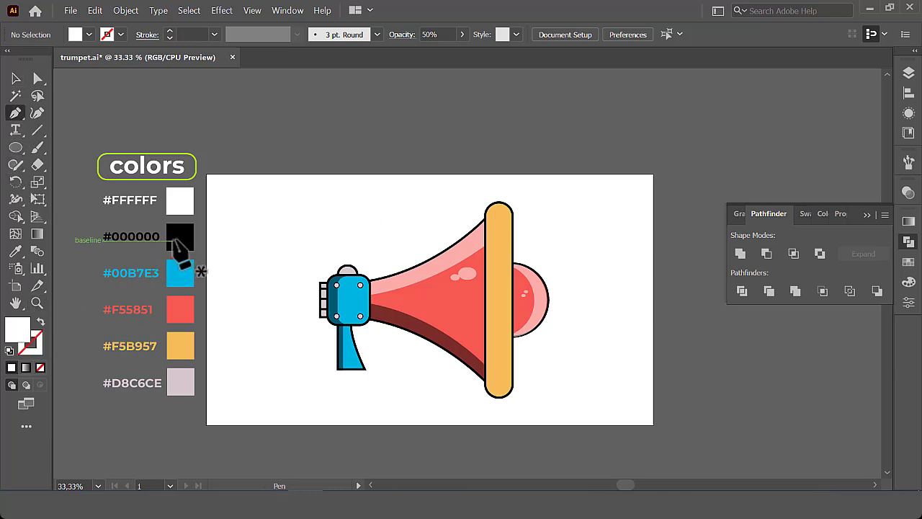
left_click(39, 319)
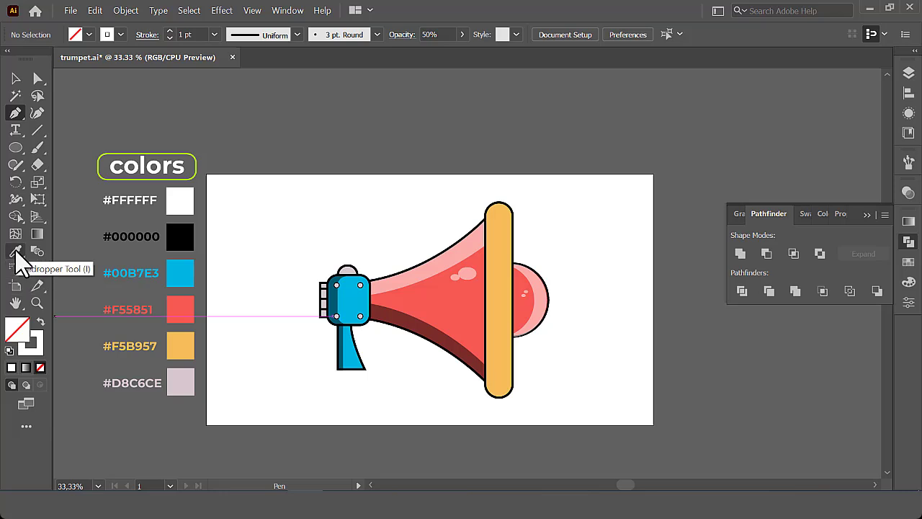
left_click(15, 250)
left_click(179, 234)
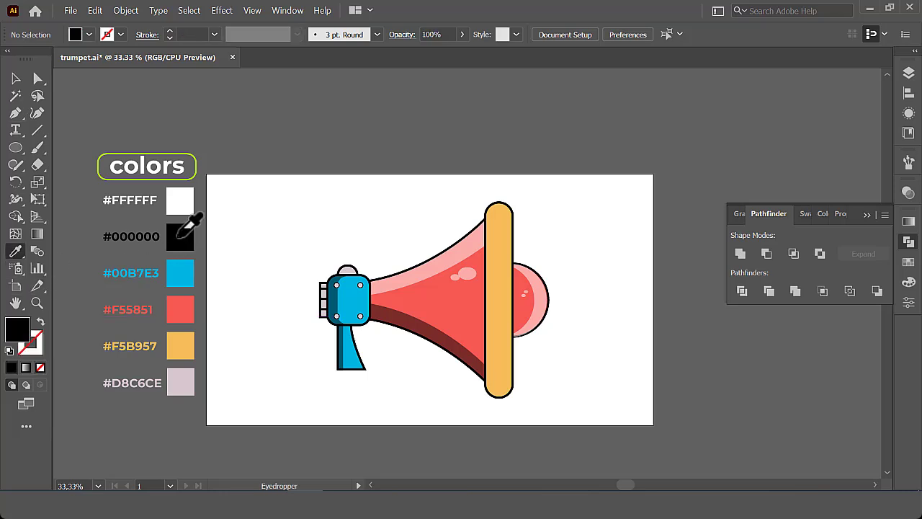
left_click(39, 321)
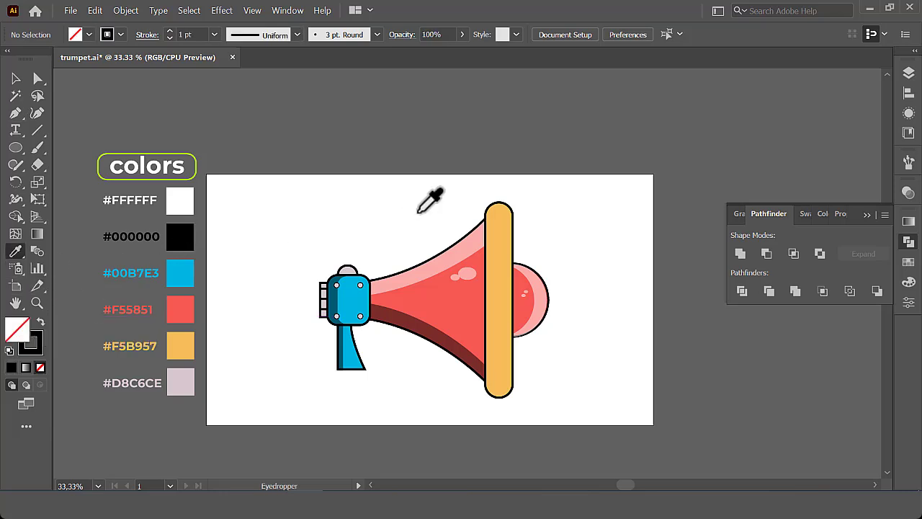
left_click(147, 36)
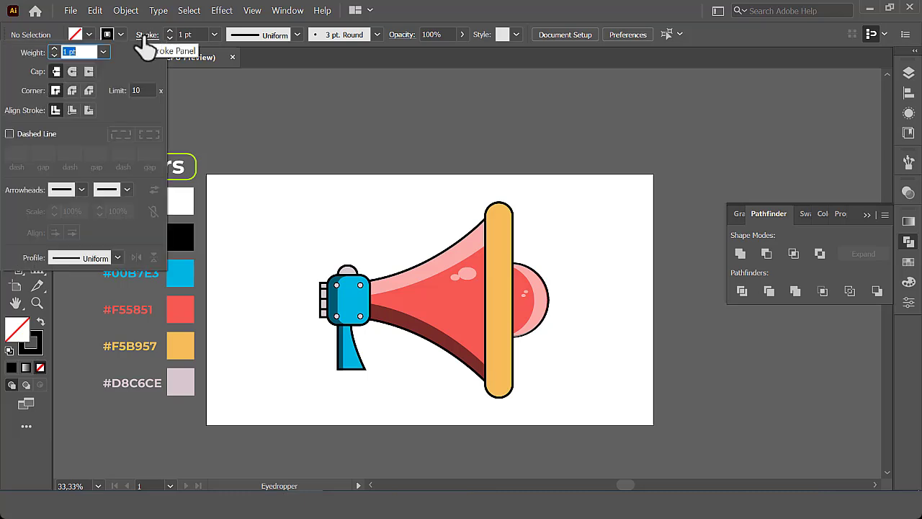
left_click(72, 72)
left_click(215, 34)
left_click(214, 34)
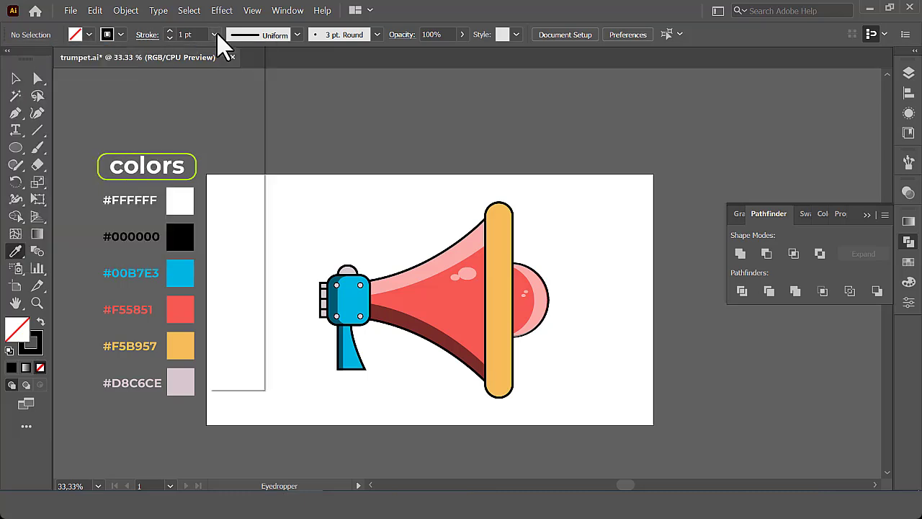
left_click(232, 145)
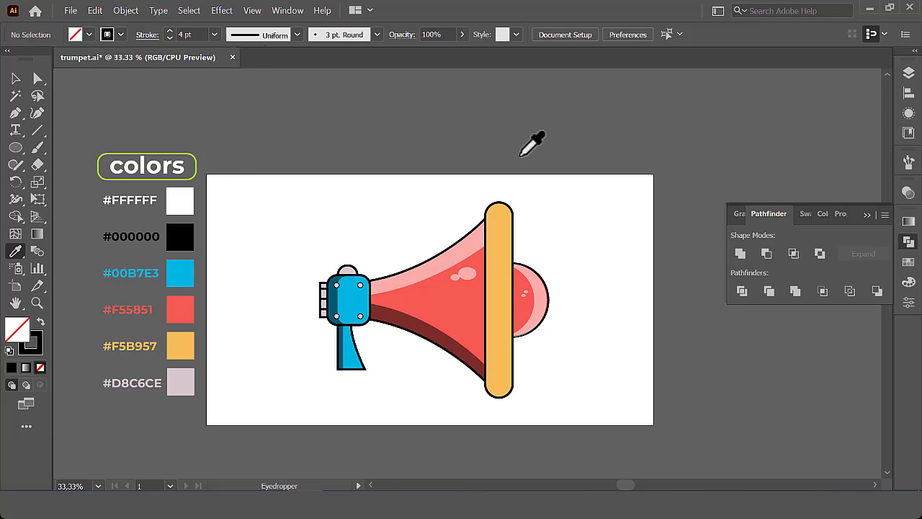
Step: Draw three vertical dashes down the centre of the yellow rim
left_click(498, 203)
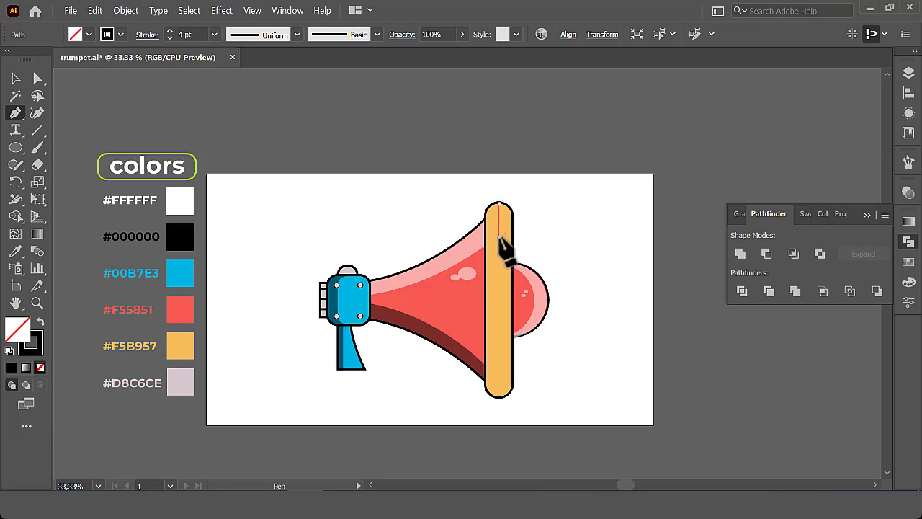
left_click(498, 237)
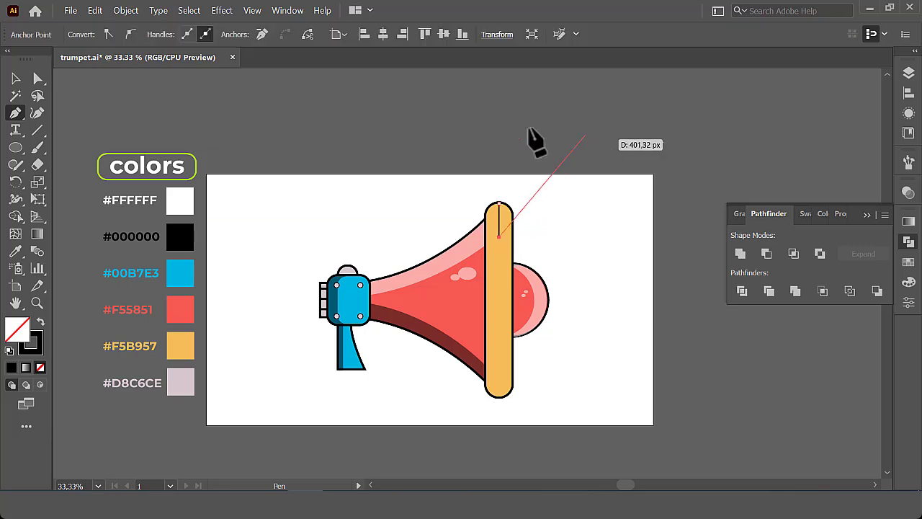
left_click(16, 79)
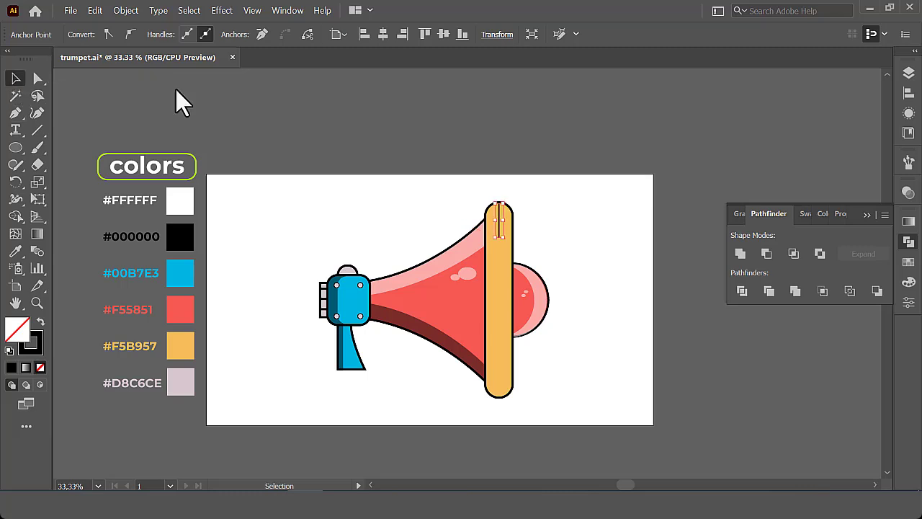
left_click(236, 102)
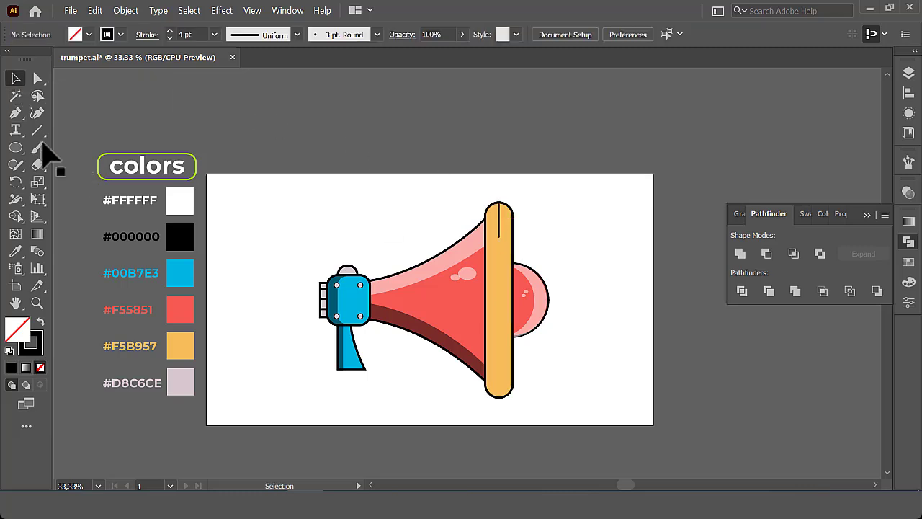
left_click(15, 113)
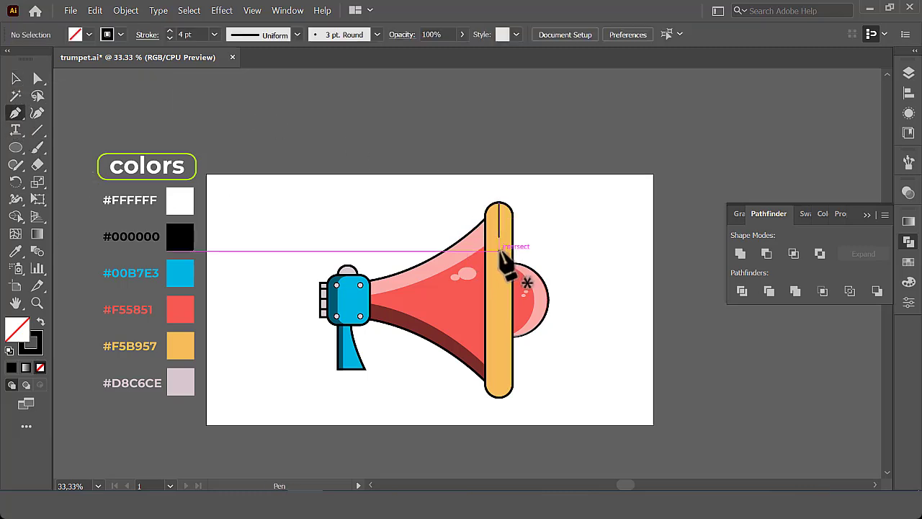
left_click(498, 251)
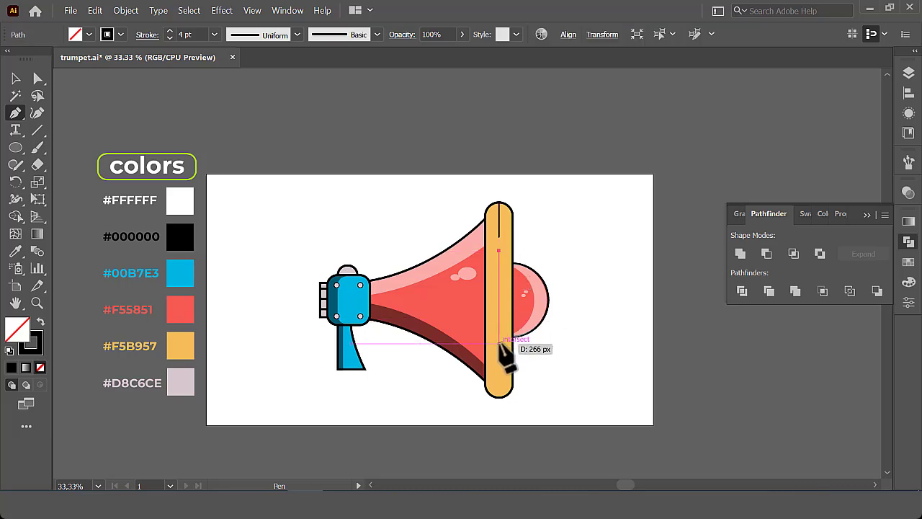
left_click(499, 342)
key("Escape")
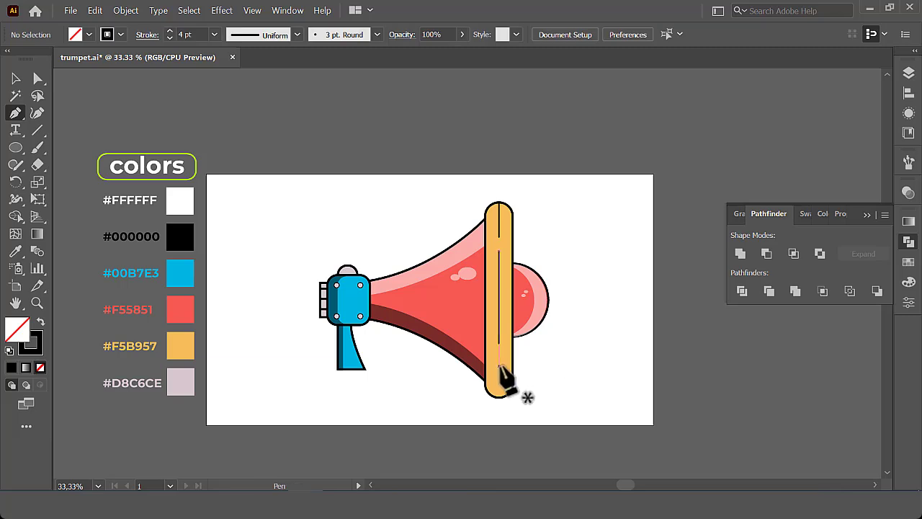
left_click(499, 364)
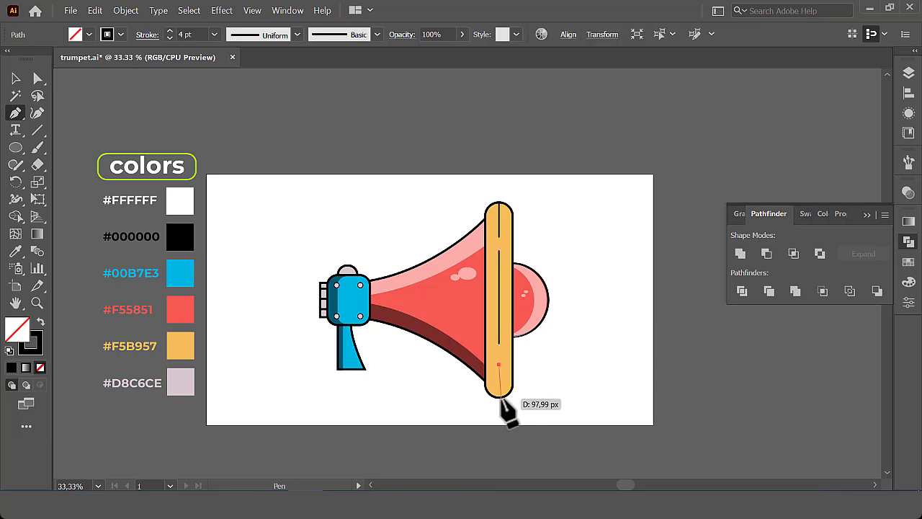
left_click(498, 396)
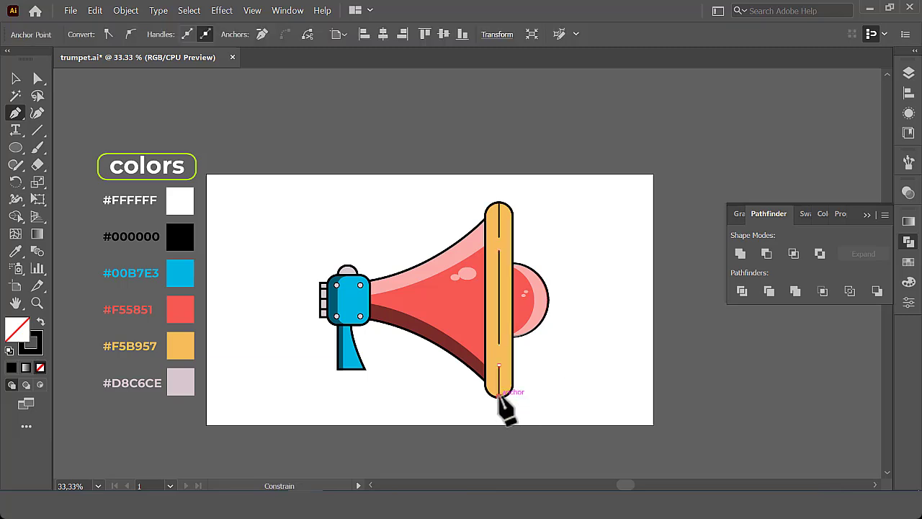
left_click(597, 377, "ctrl")
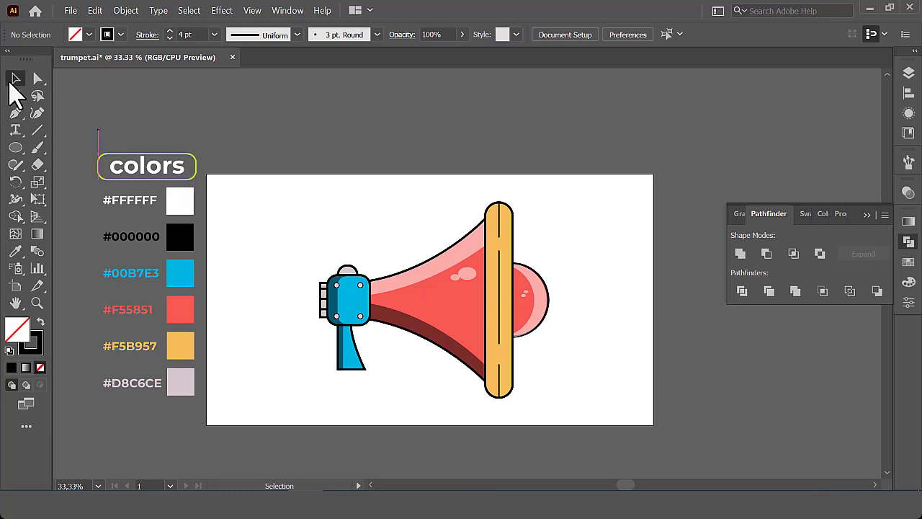
Step: Carve a thin sliver from two offset copies of the yellow rim
left_click(507, 356)
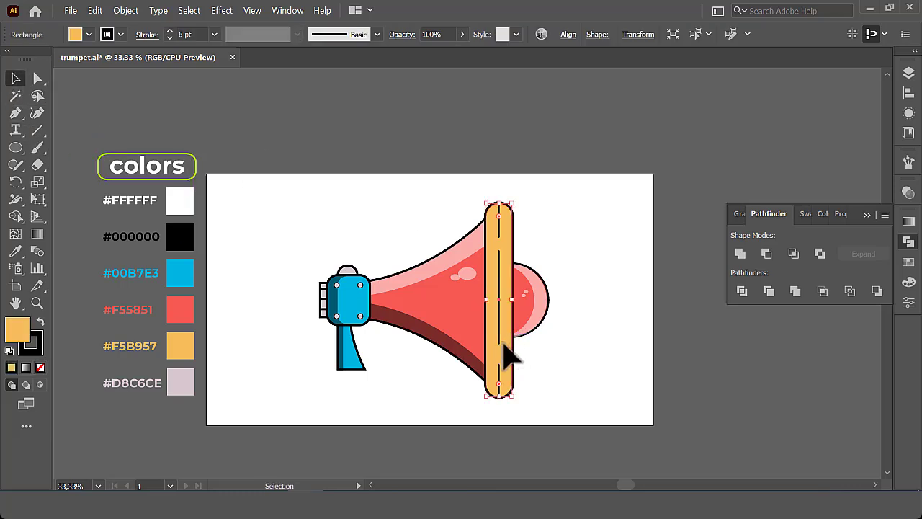
left_click_drag(507, 356, 689, 251, "alt")
left_click_drag(622, 164, 714, 288)
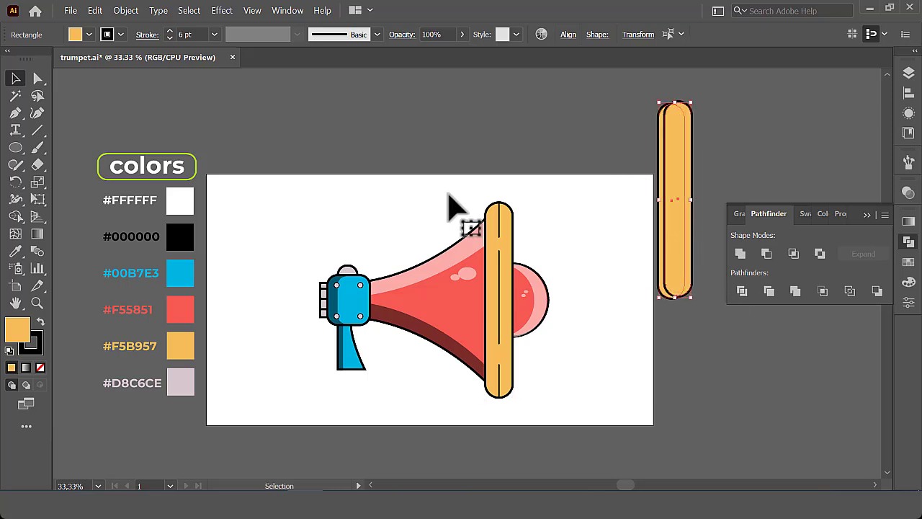
left_click(16, 216)
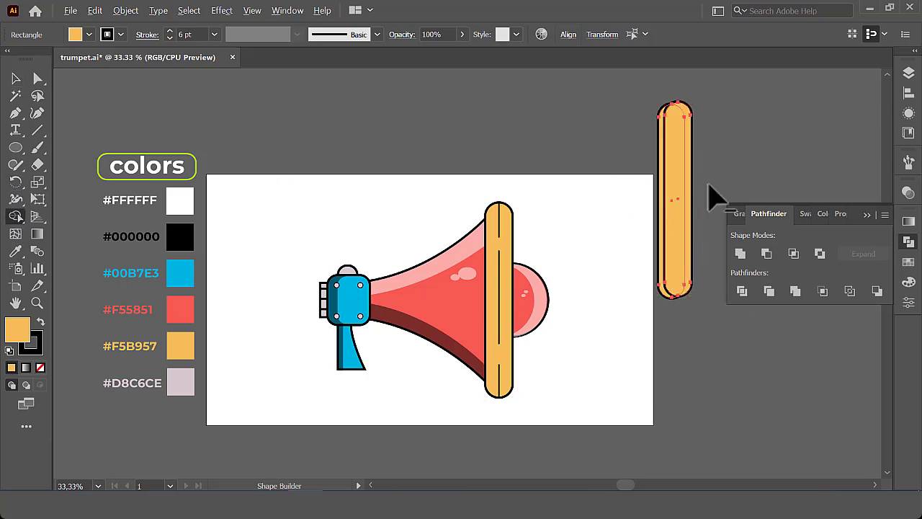
left_click(684, 206, "alt")
left_click(692, 191, "alt")
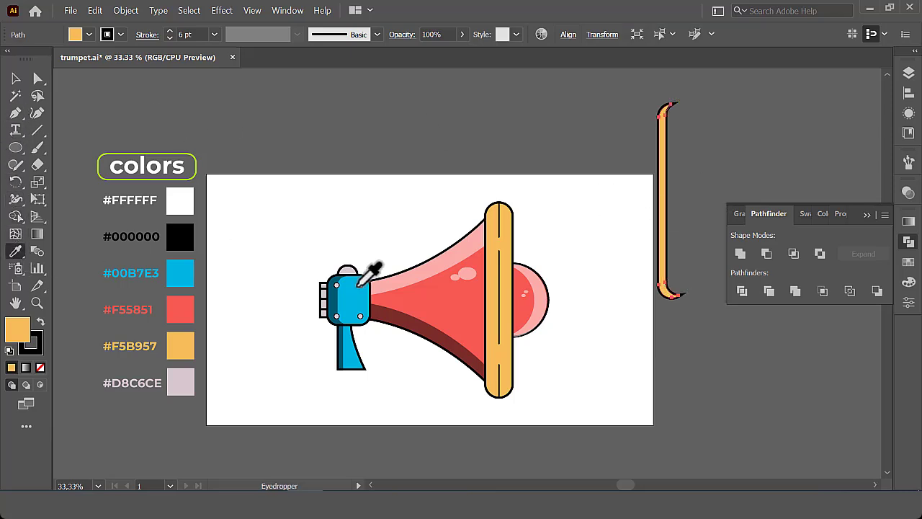
Step: Give the sliver the dark horn-shadow style and move it onto the rim's left edge
left_click(416, 323)
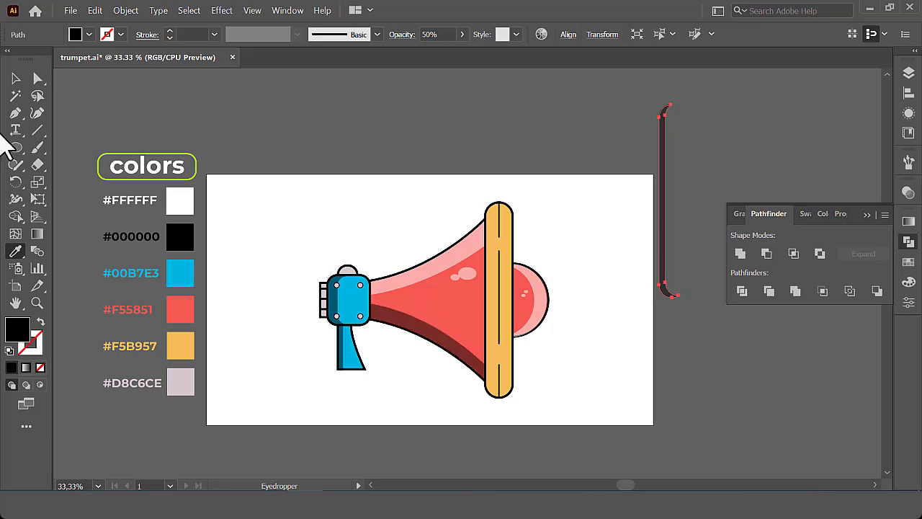
left_click(16, 78)
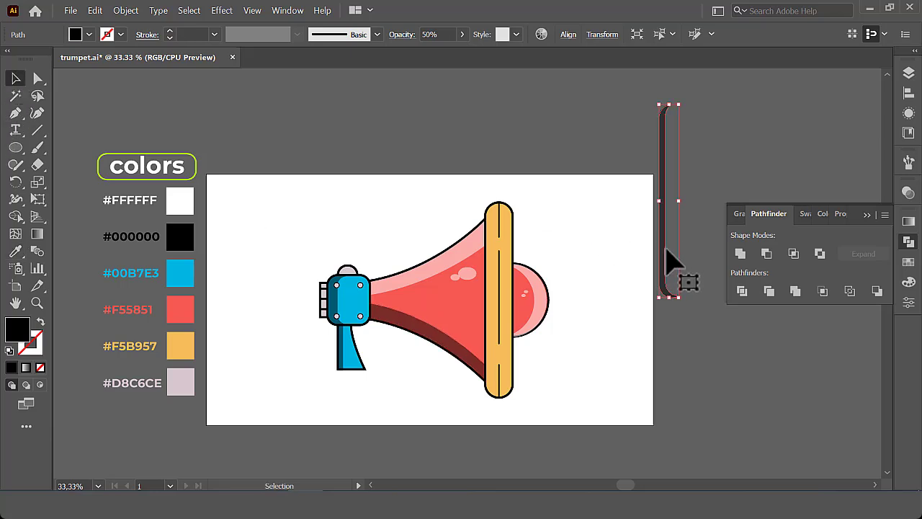
left_click_drag(671, 268, 490, 350)
left_click(746, 405)
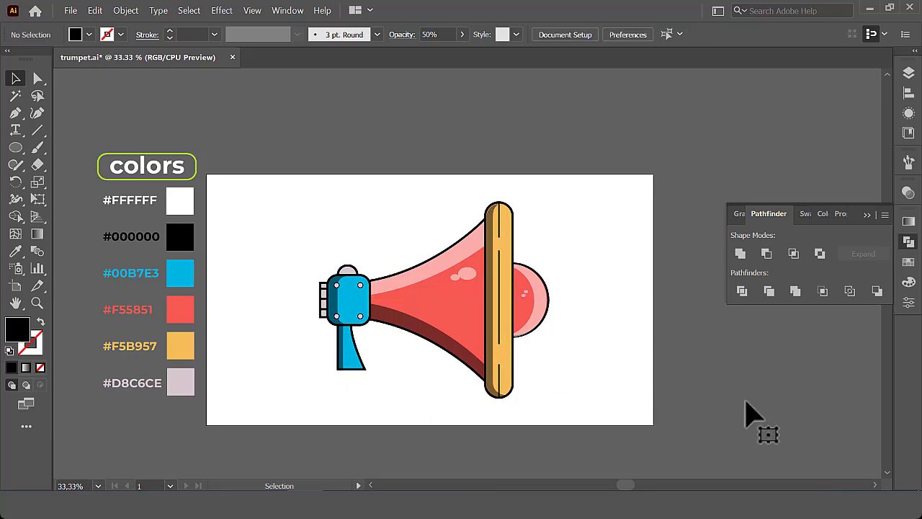
Step: Draw a black upper sound line from the bell's upper right angling out to the right
scroll(745, 415, "down", 2)
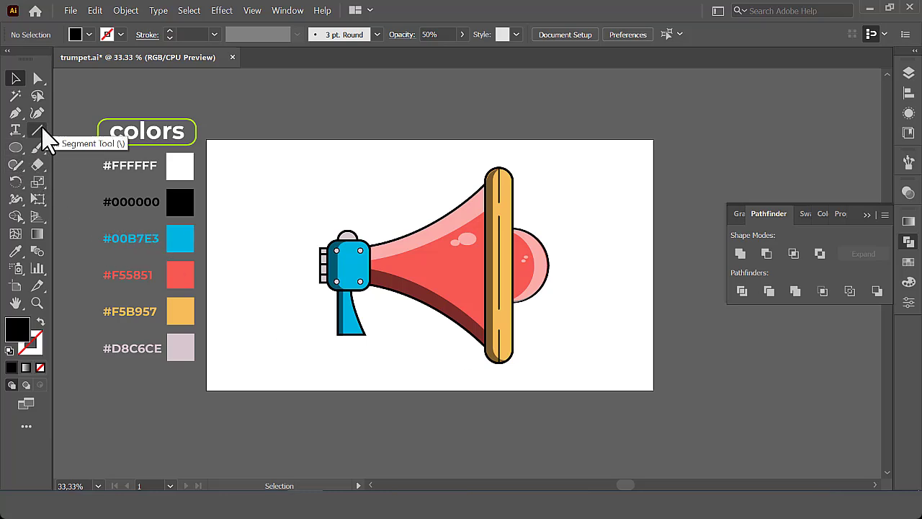
left_click(16, 113)
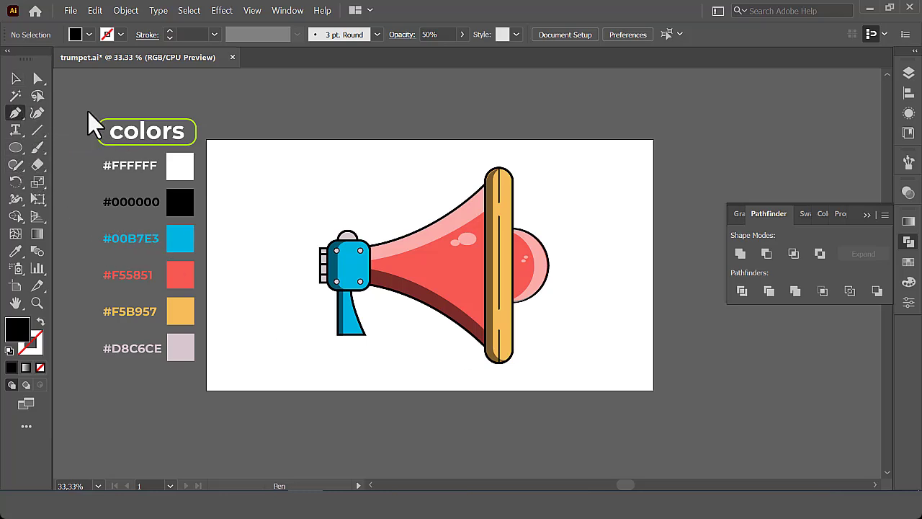
left_click(546, 238)
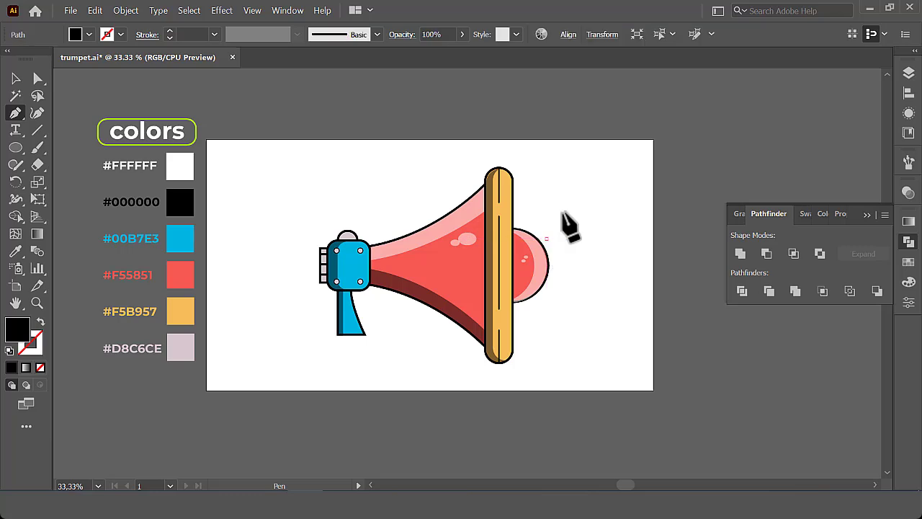
left_click(599, 194)
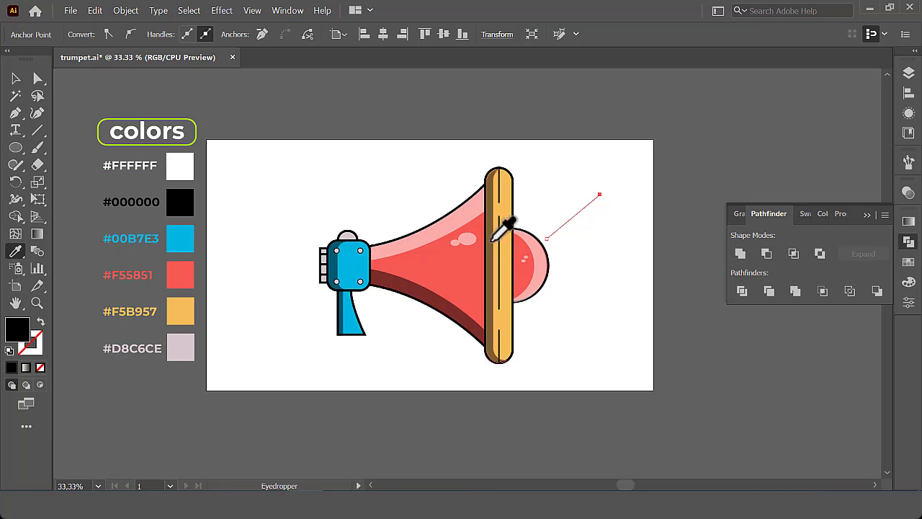
left_click(512, 239)
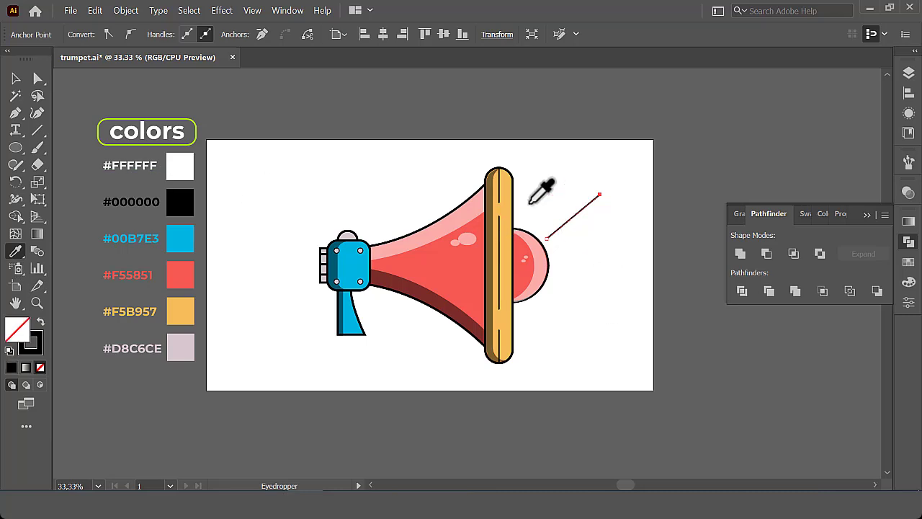
Step: Add lower and middle sound lines beside the bell, then select all three lines
left_click(15, 113)
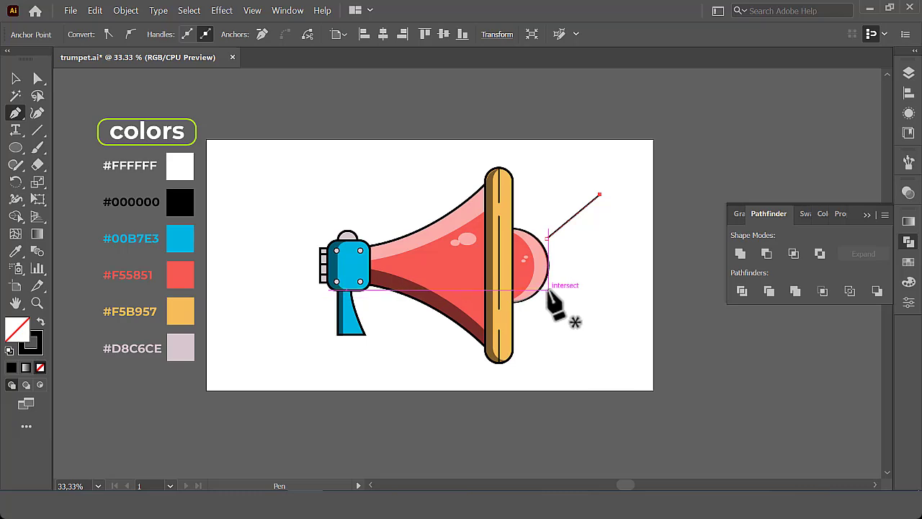
left_click(548, 290)
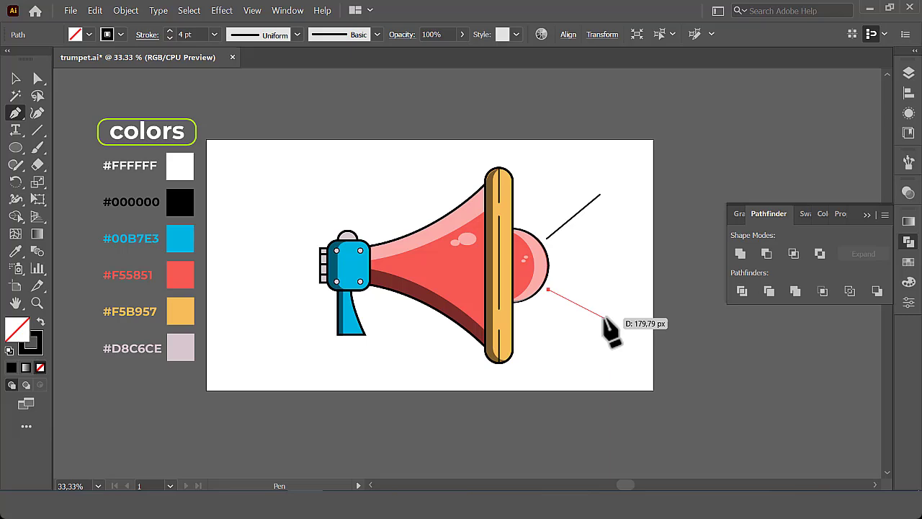
left_click(604, 317)
left_click(626, 283, "ctrl")
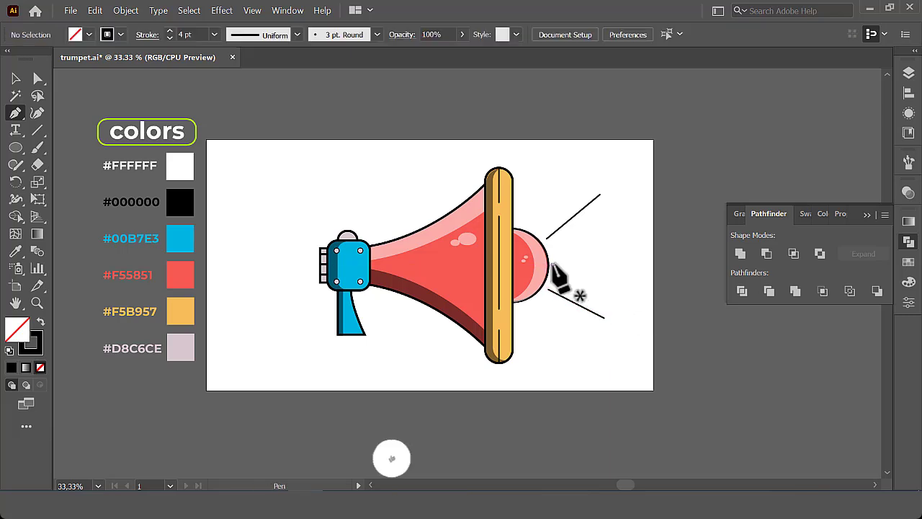
left_click(552, 265)
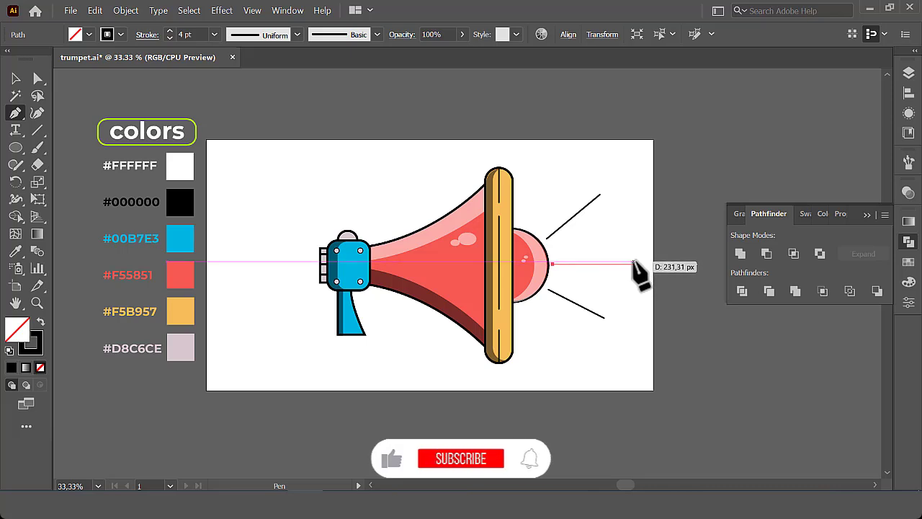
left_click(634, 264)
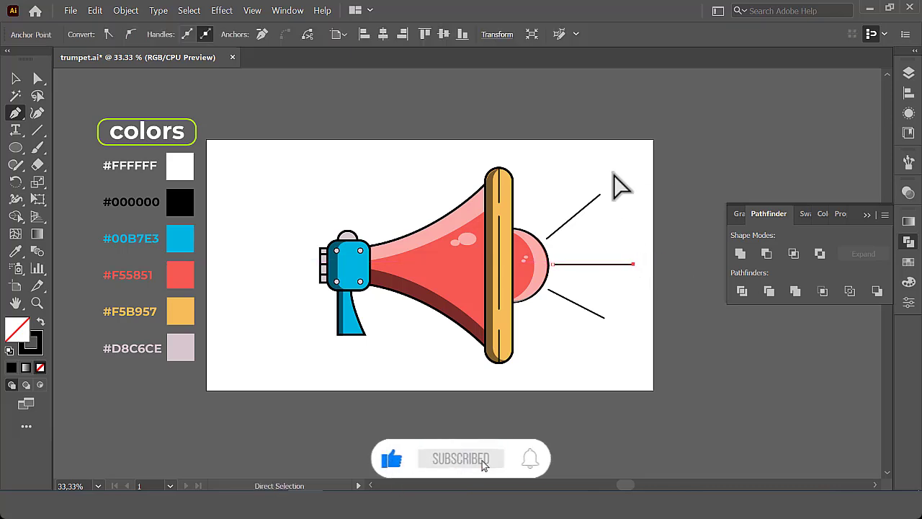
left_click(614, 182, "ctrl")
left_click(16, 79)
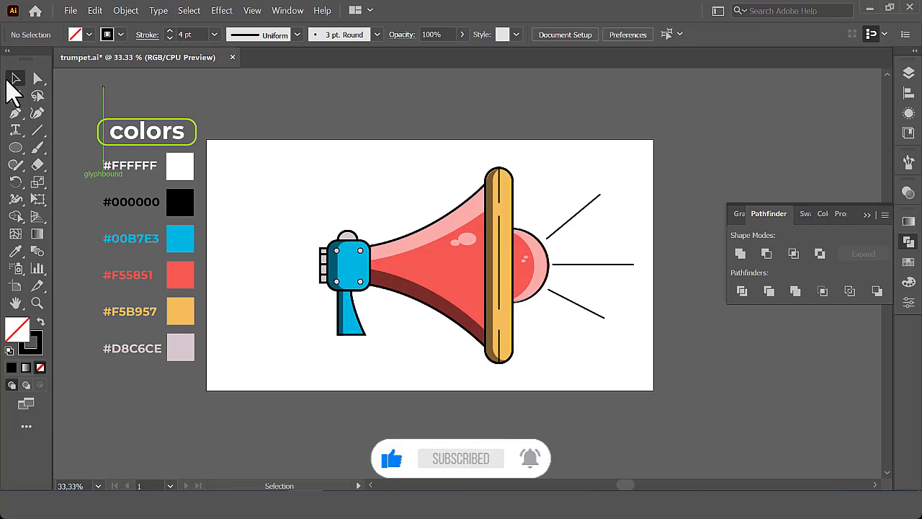
left_click_drag(584, 205, 617, 319)
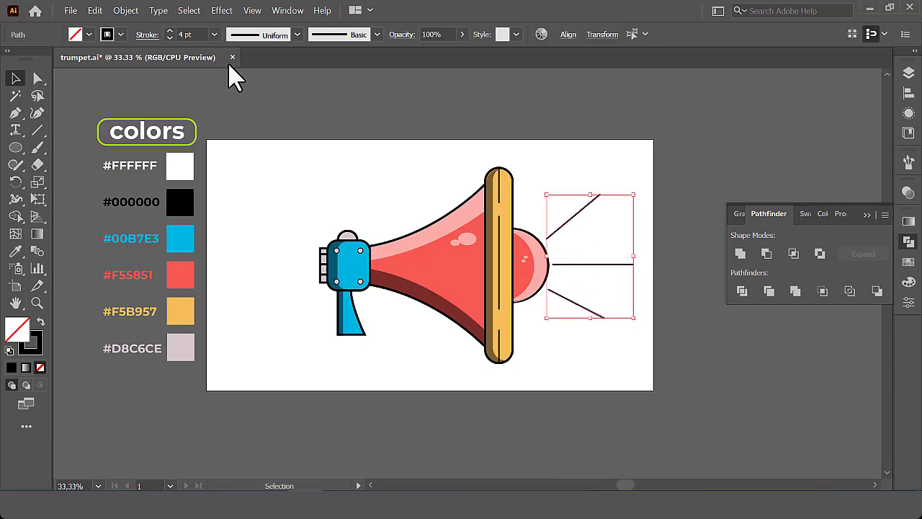
Step: Turn on Dashed Line for the three selected sound lines, then deselect them
left_click(150, 35)
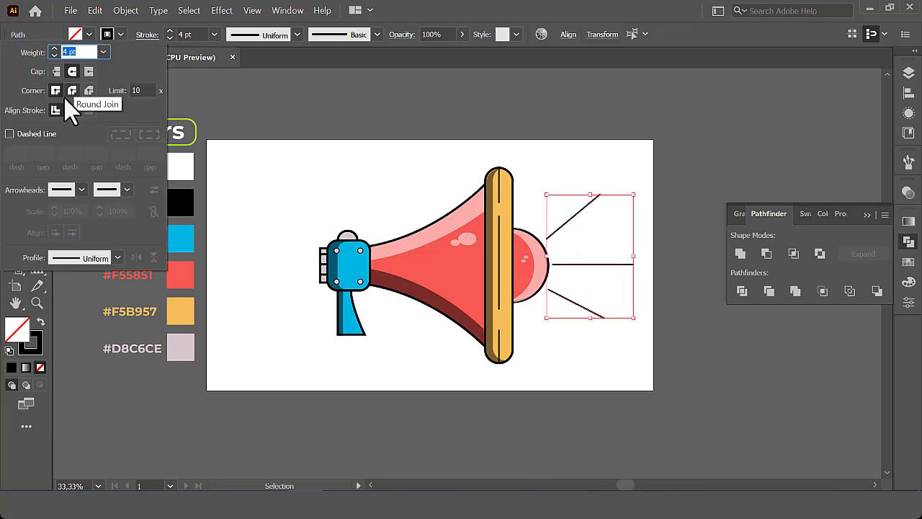
left_click(10, 134)
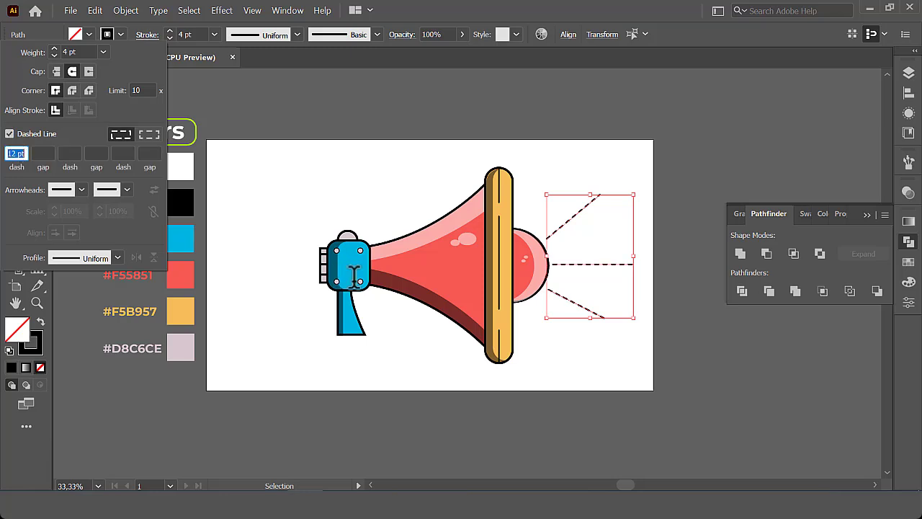
key("Escape")
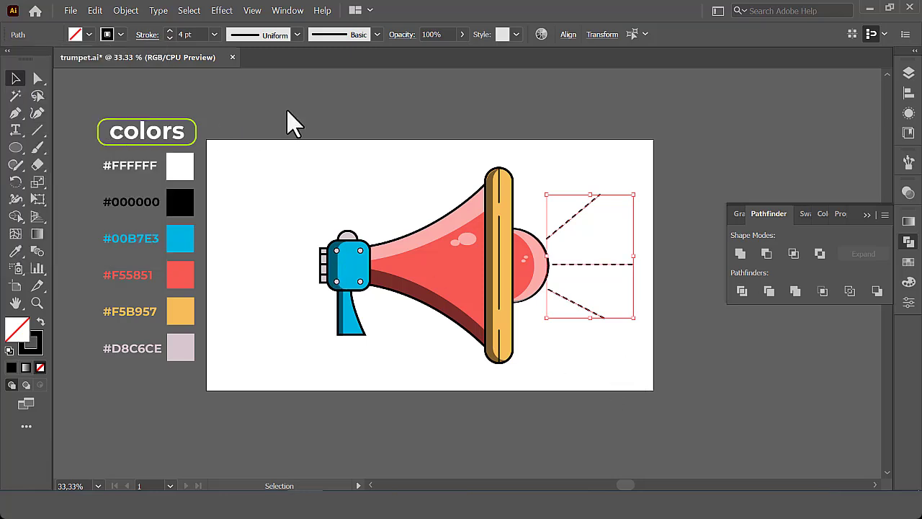
left_click(302, 192)
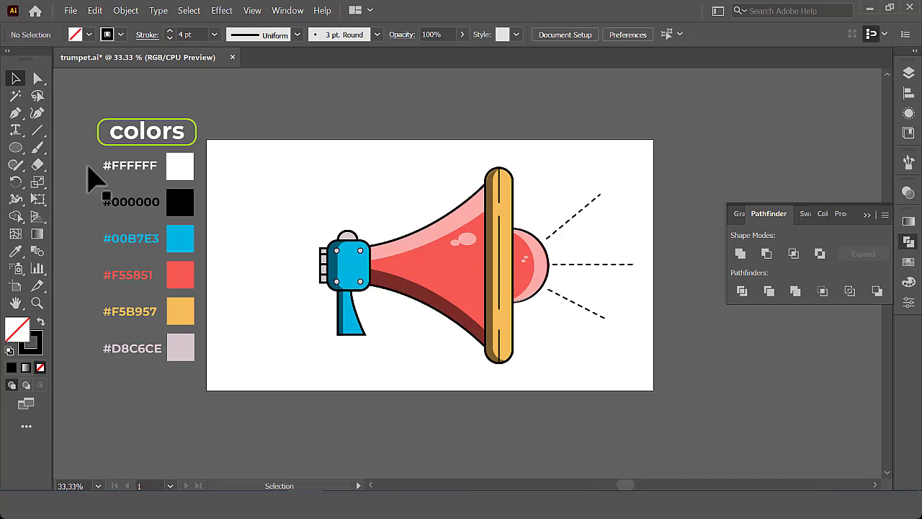
Step: With the Pen tool active, turn Dashed Line off so new strokes draw solid
left_click(17, 115)
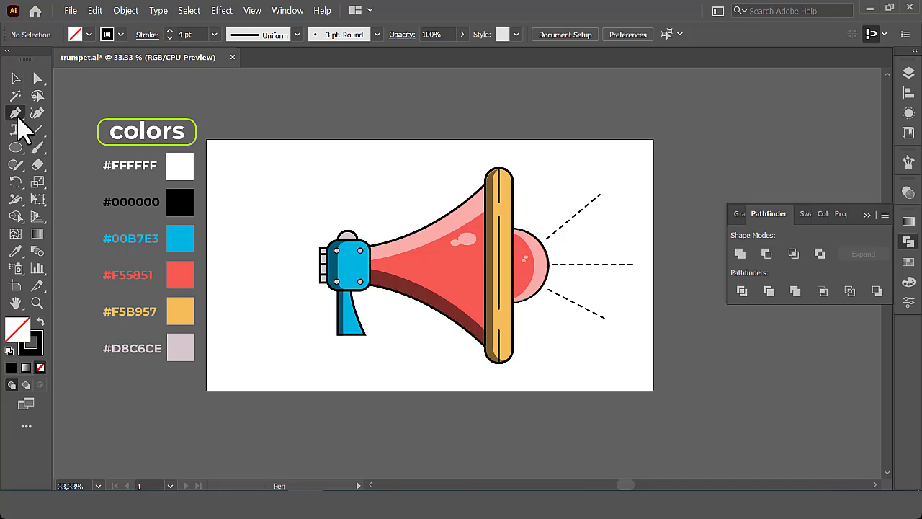
left_click(121, 35)
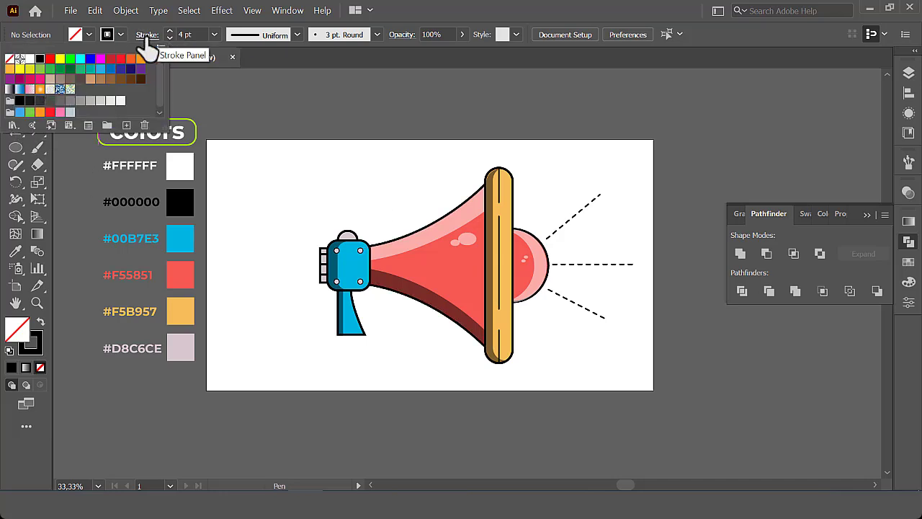
key("Escape")
left_click(147, 36)
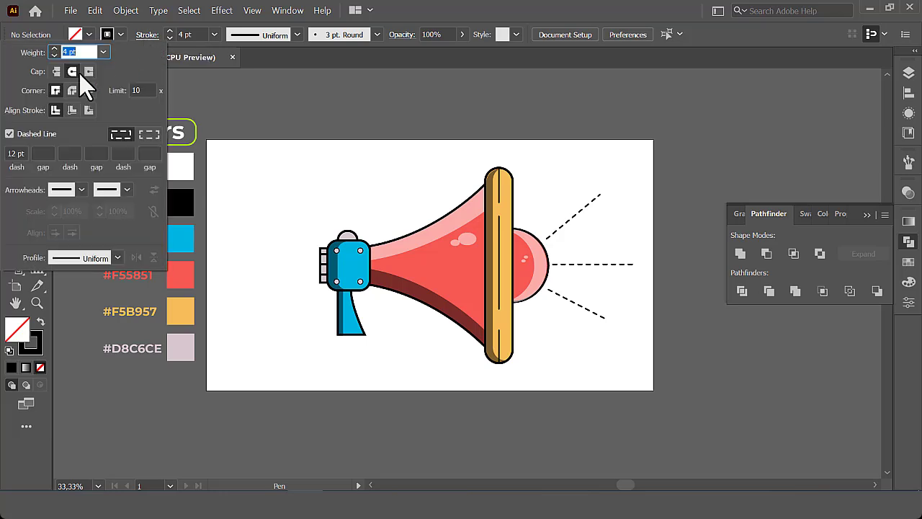
left_click(9, 134)
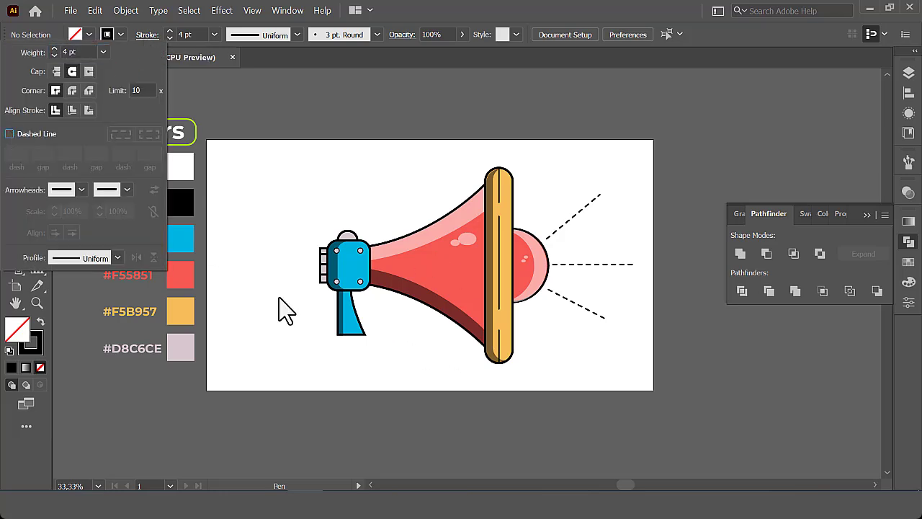
left_click(458, 385)
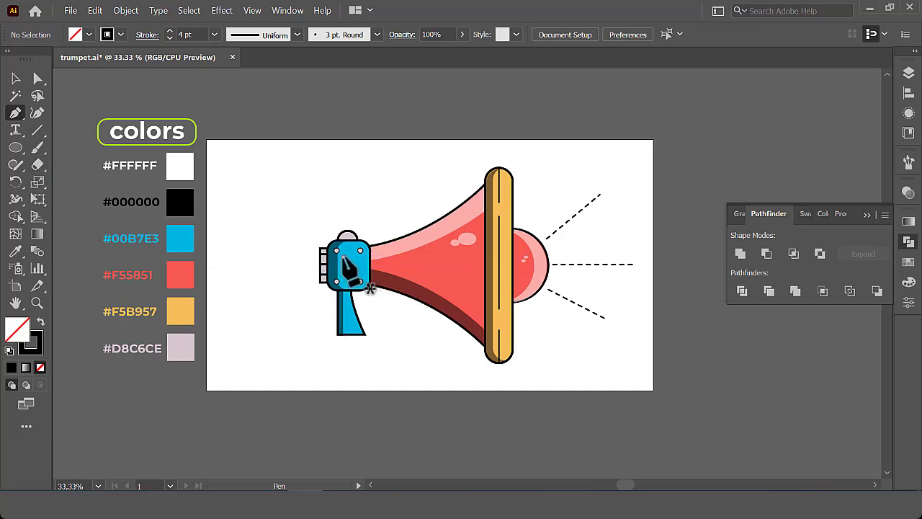
Step: Draw two short horizontal black lines on the blue grip cap
left_click(343, 256)
left_click(360, 257)
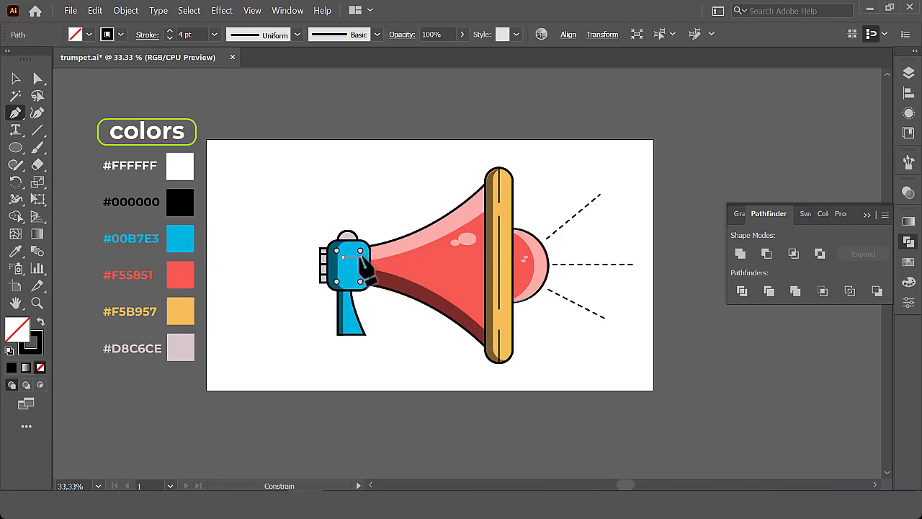
left_click(394, 186, "ctrl")
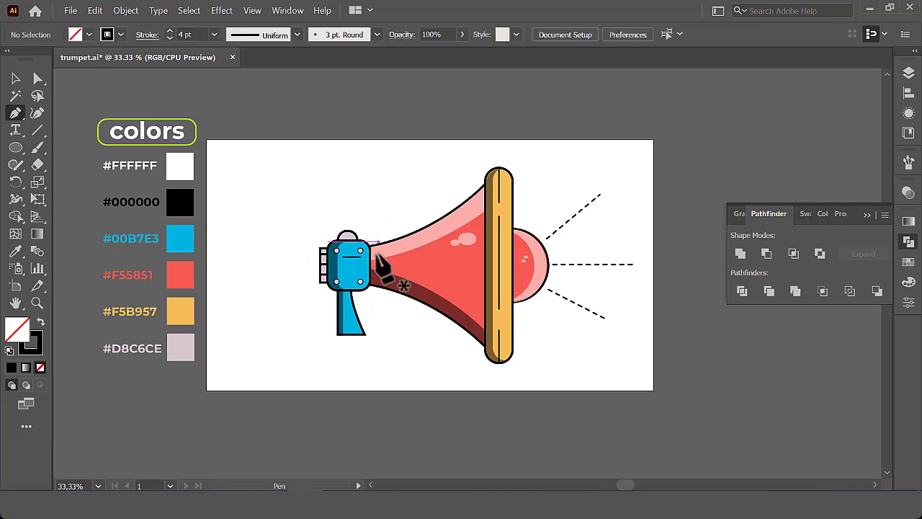
left_click(345, 263)
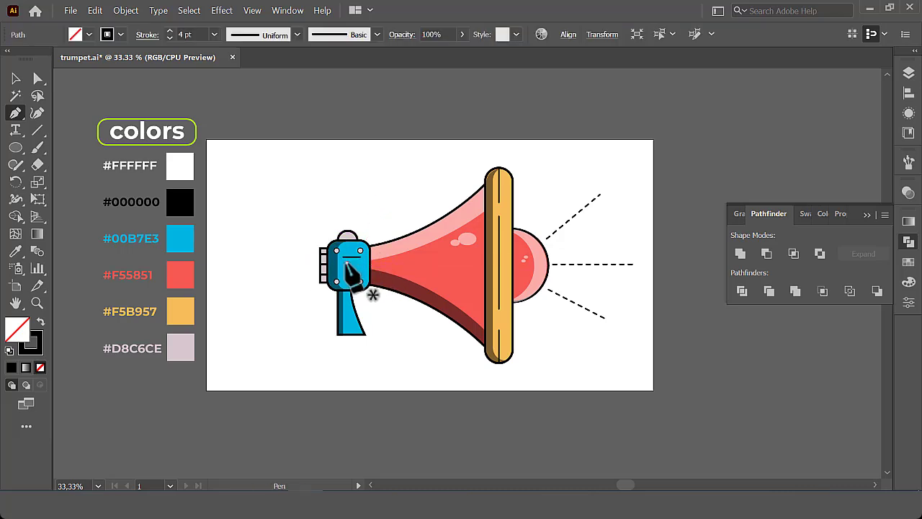
left_click(357, 264)
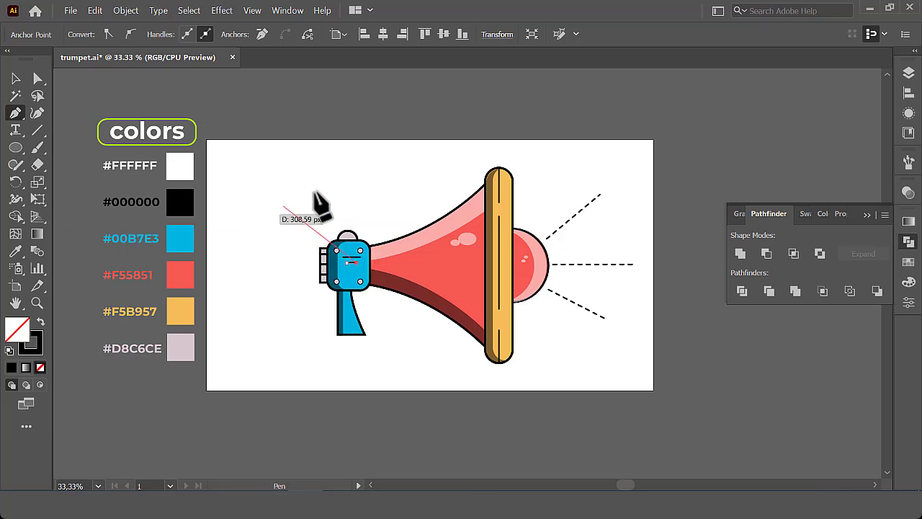
left_click(407, 132, "ctrl")
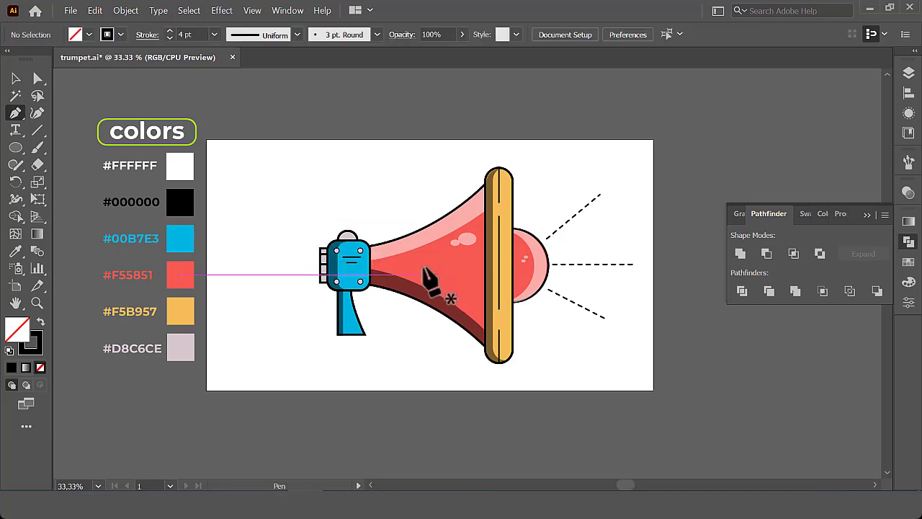
Step: Draw three short crossing black strokes on the middle of the red horn as a hatch mark
left_click(423, 262)
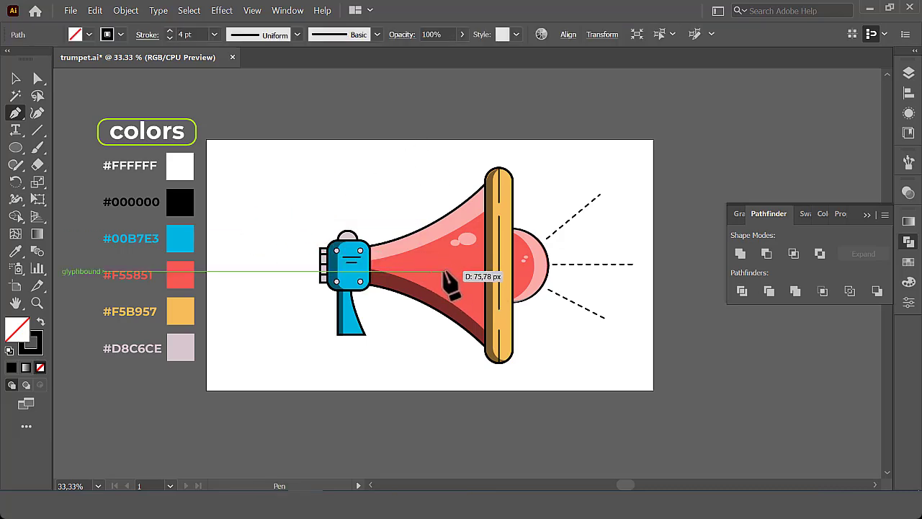
left_click(443, 272)
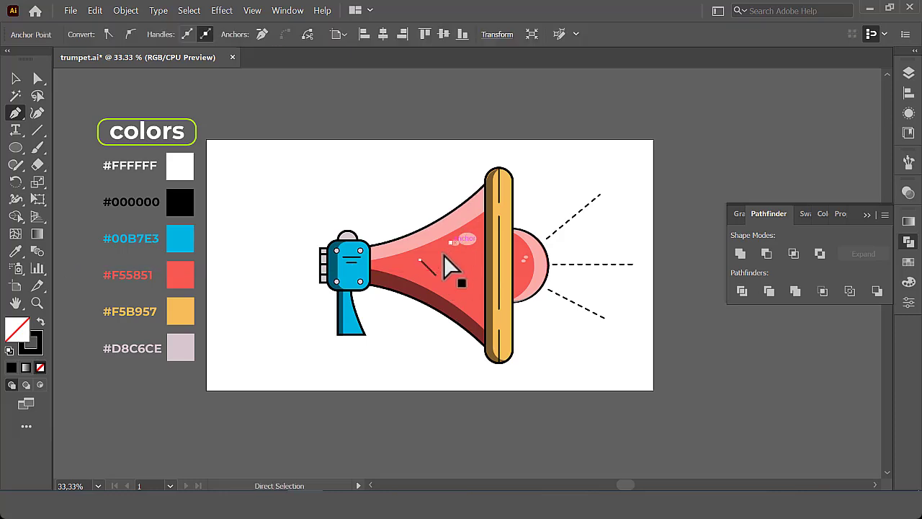
left_click(443, 272, "ctrl")
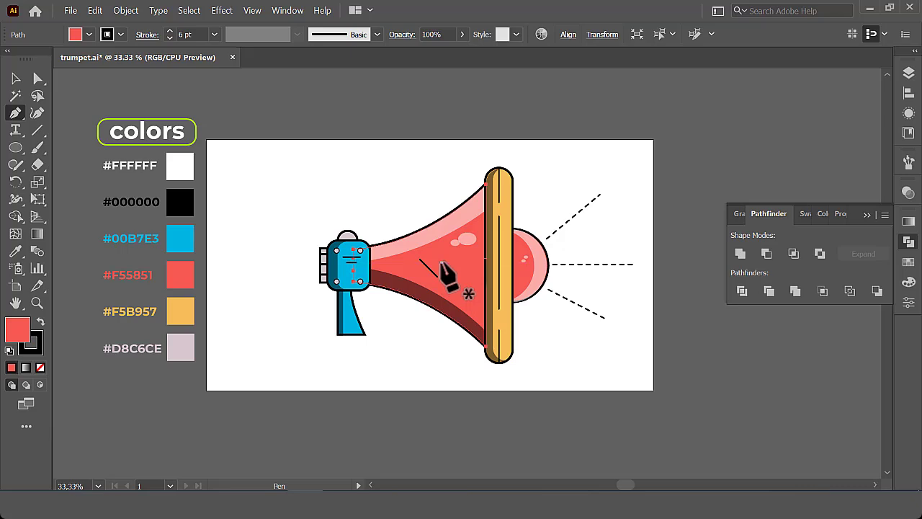
left_click(438, 275)
left_click(456, 276)
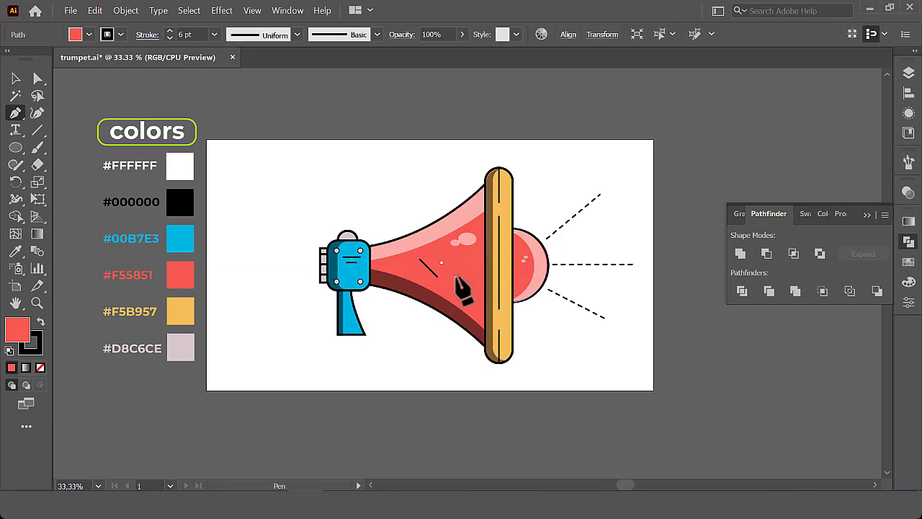
left_click(620, 117, "ctrl")
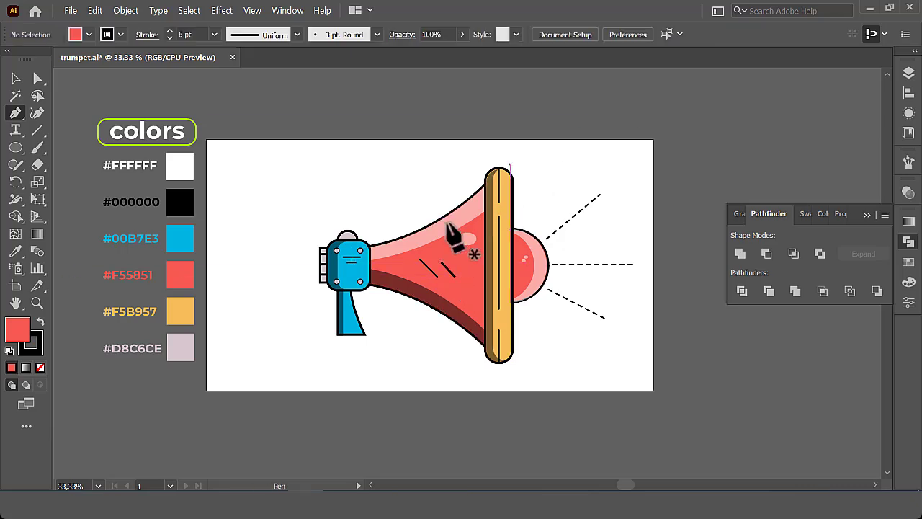
left_click(446, 261)
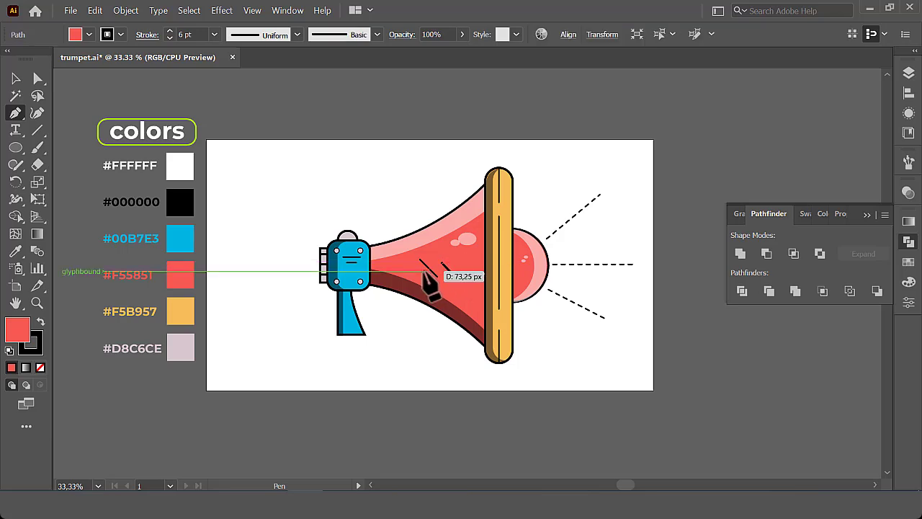
left_click(421, 269)
left_click(724, 130, "ctrl")
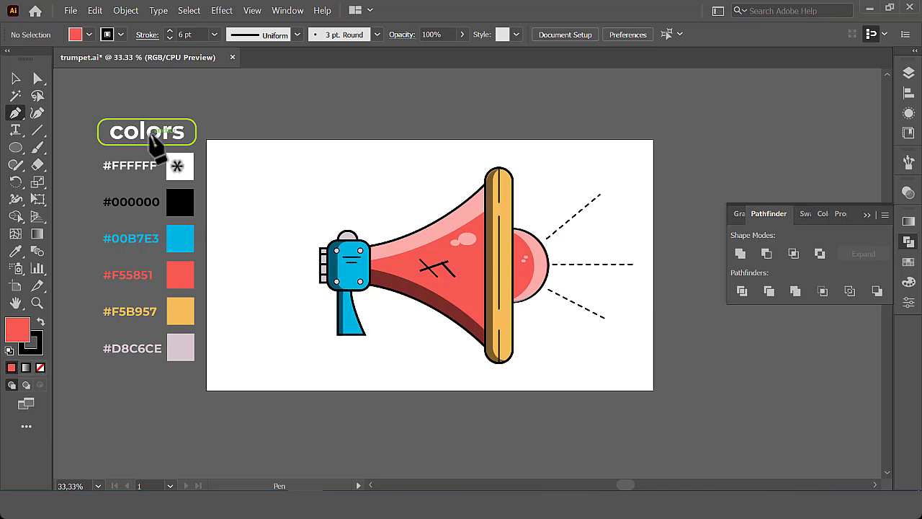
left_click(16, 78)
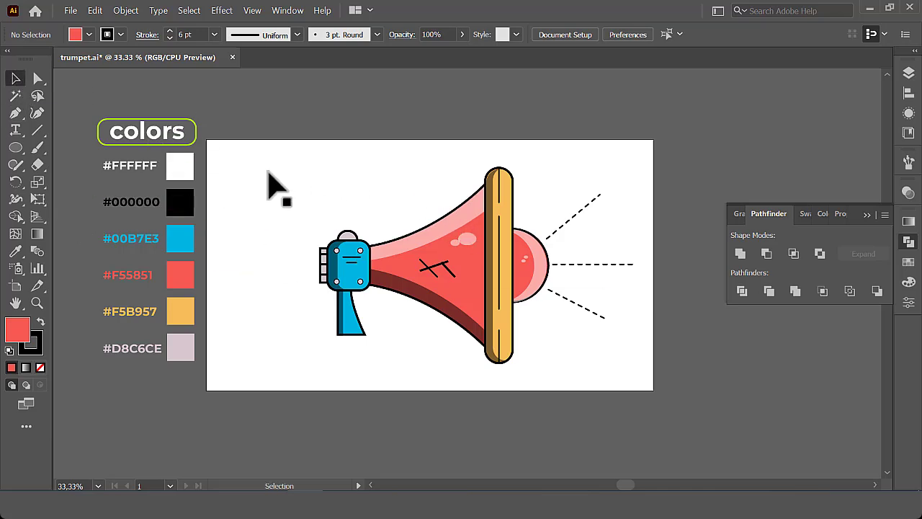
Step: Rotate all the megaphone artwork about 10 degrees and scale it down slightly
left_click_drag(298, 177, 638, 370)
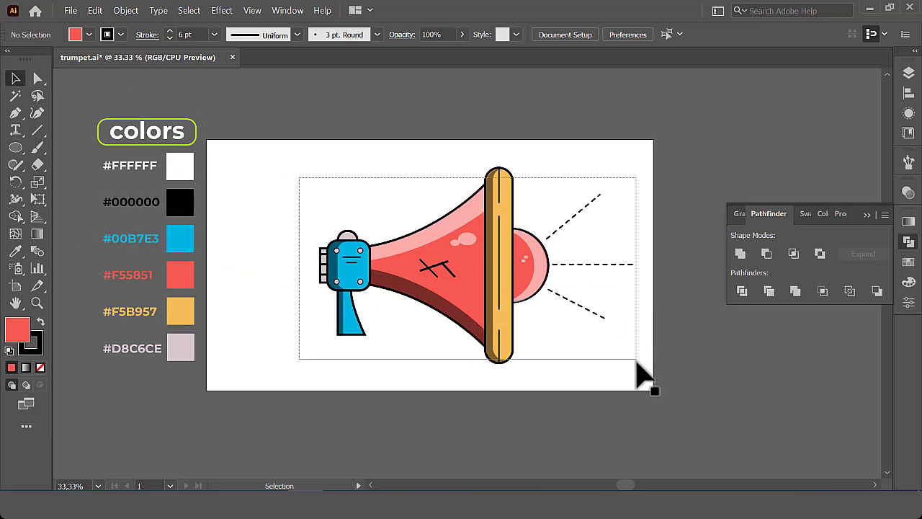
mouse_move(637, 175)
left_mouse_down()
mouse_move(607, 147)
mouse_move(602, 158)
left_mouse_up()
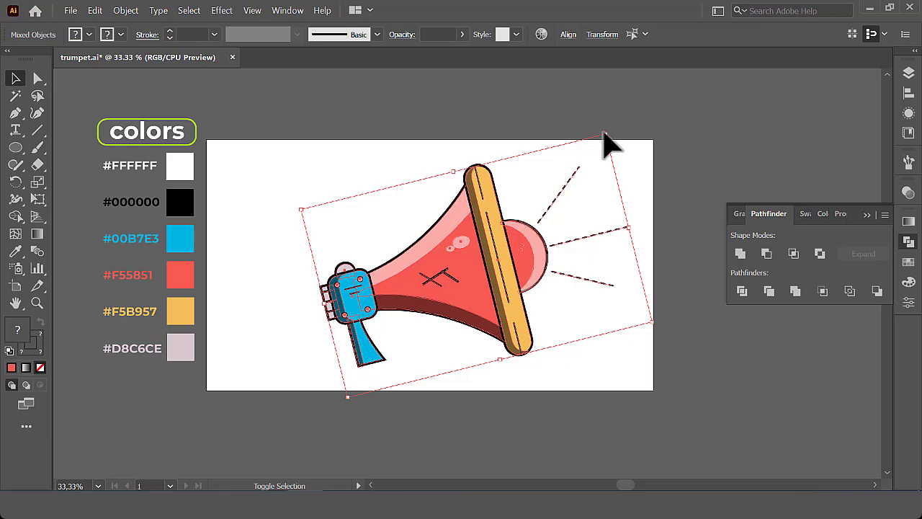
left_click_drag(605, 144, 590, 151)
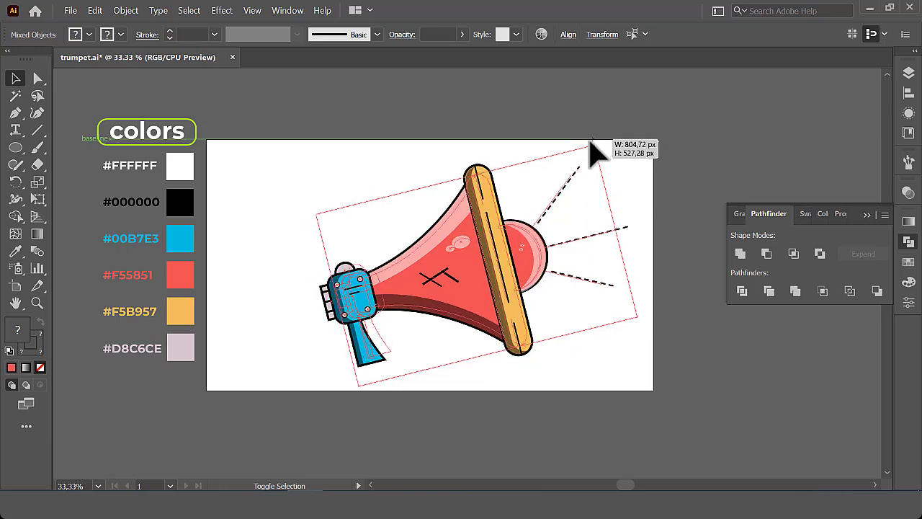
left_click(720, 358)
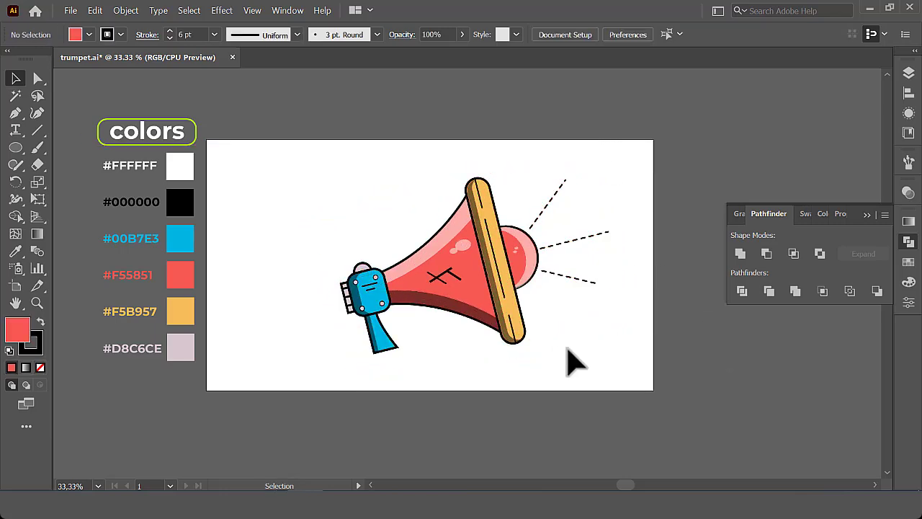
scroll(573, 361, "down", 2)
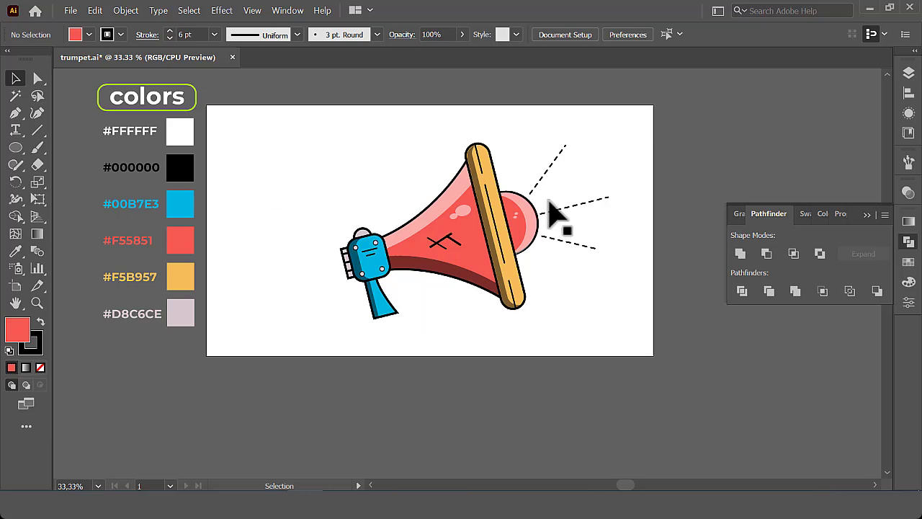